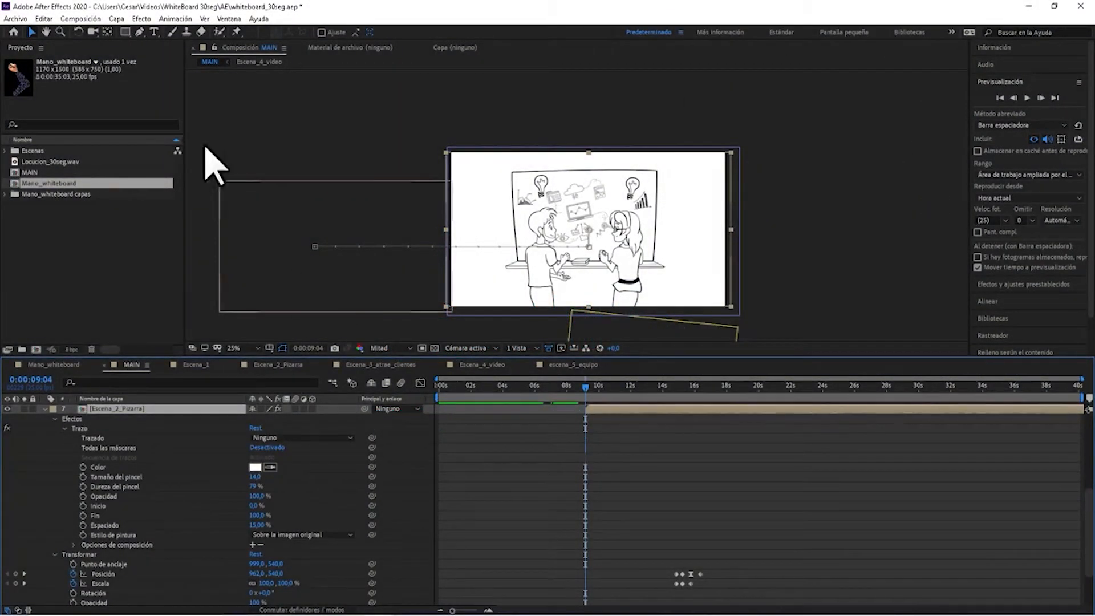
# Open the Mano_whiteboard composition and preview the animated arm movement from the start.
pyautogui.doubleClick(46, 182)
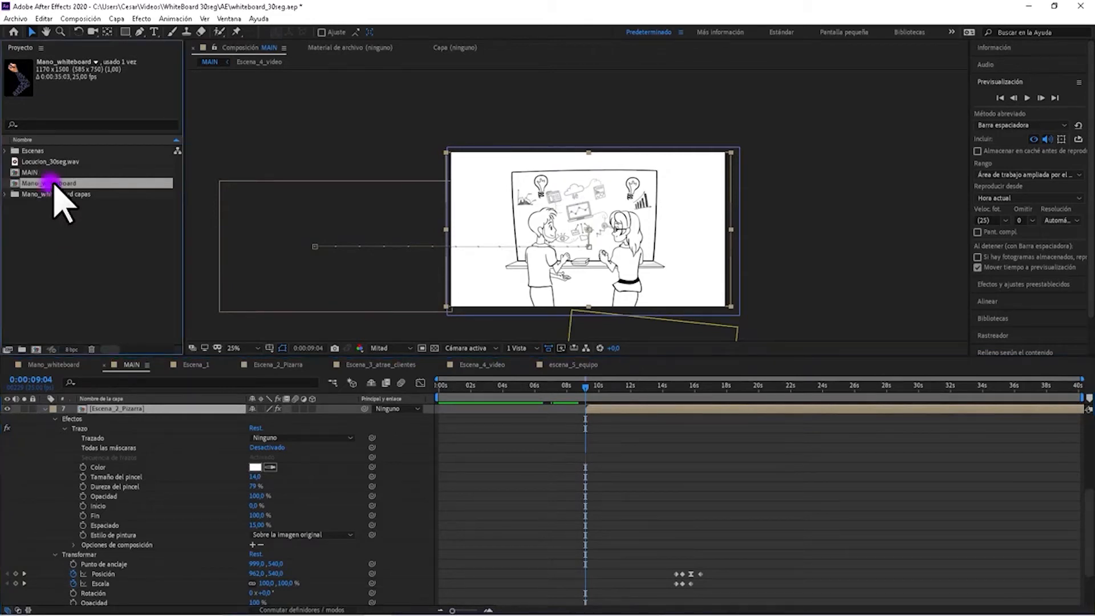
pyautogui.click(556, 386)
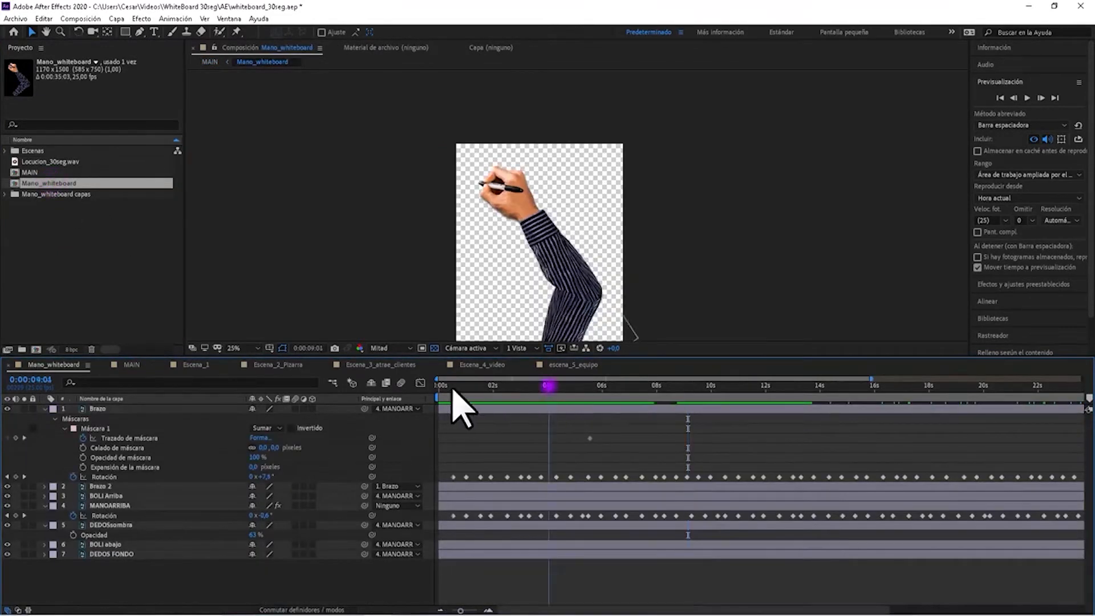
pyautogui.moveTo(587, 405); pyautogui.dragTo(439, 444)
pyautogui.moveTo(438, 384); pyautogui.dragTo(425, 422)
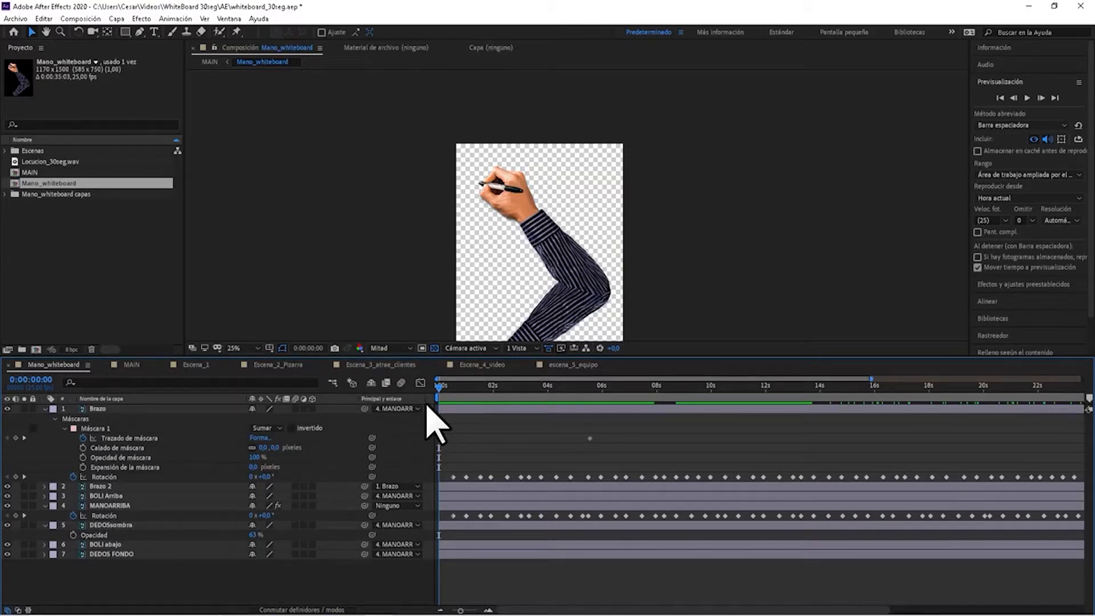
pyautogui.moveTo(443, 387); pyautogui.dragTo(429, 464)
pyautogui.moveTo(491, 449); pyautogui.dragTo(676, 462)
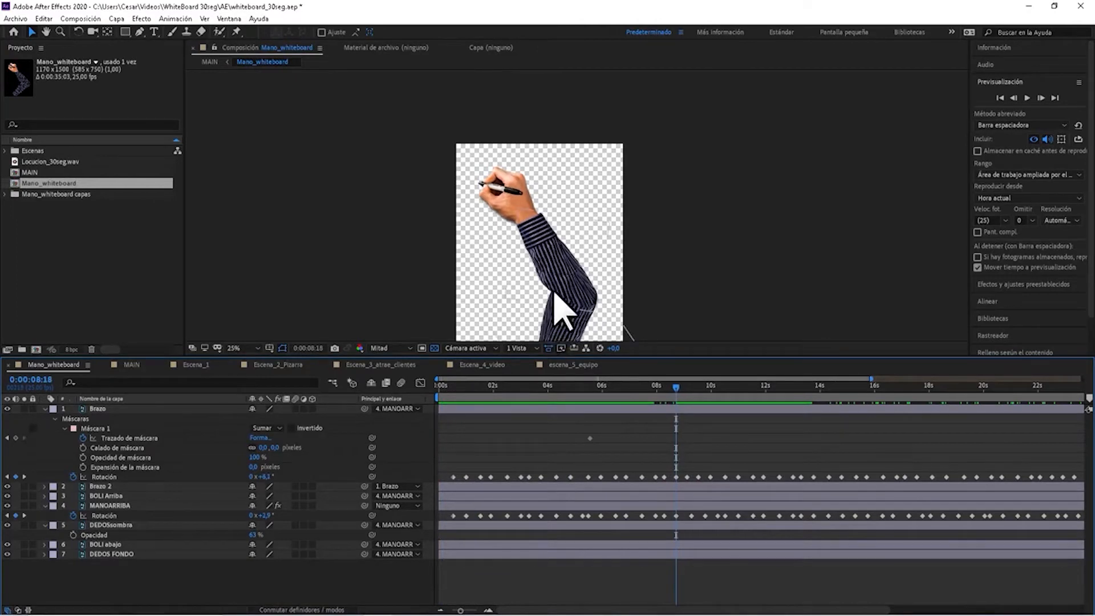
pyautogui.moveTo(531, 387); pyautogui.dragTo(450, 394)
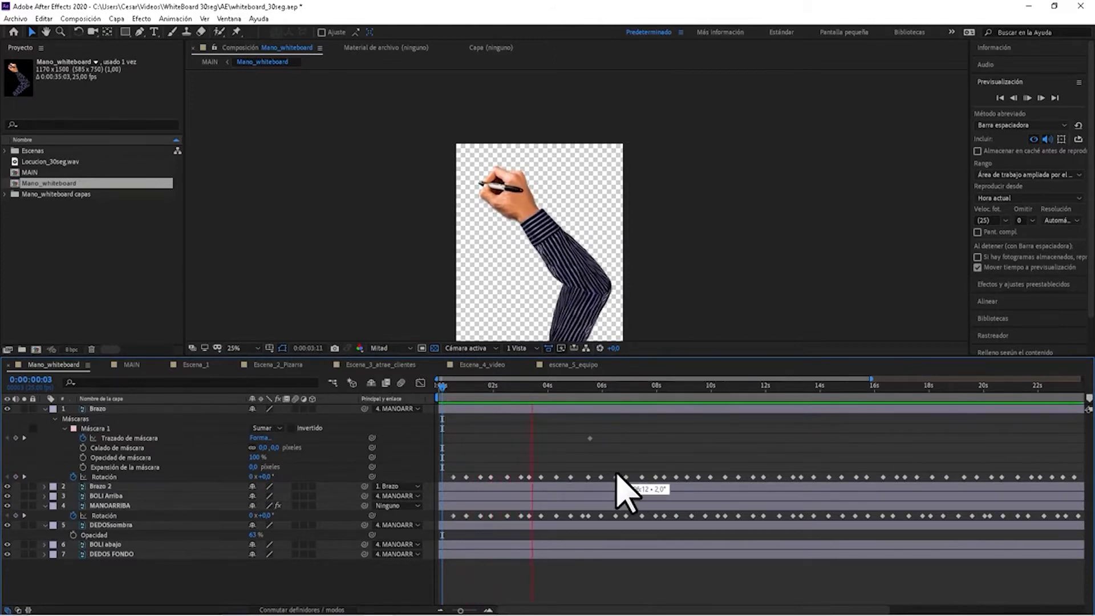
pyautogui.press('space')
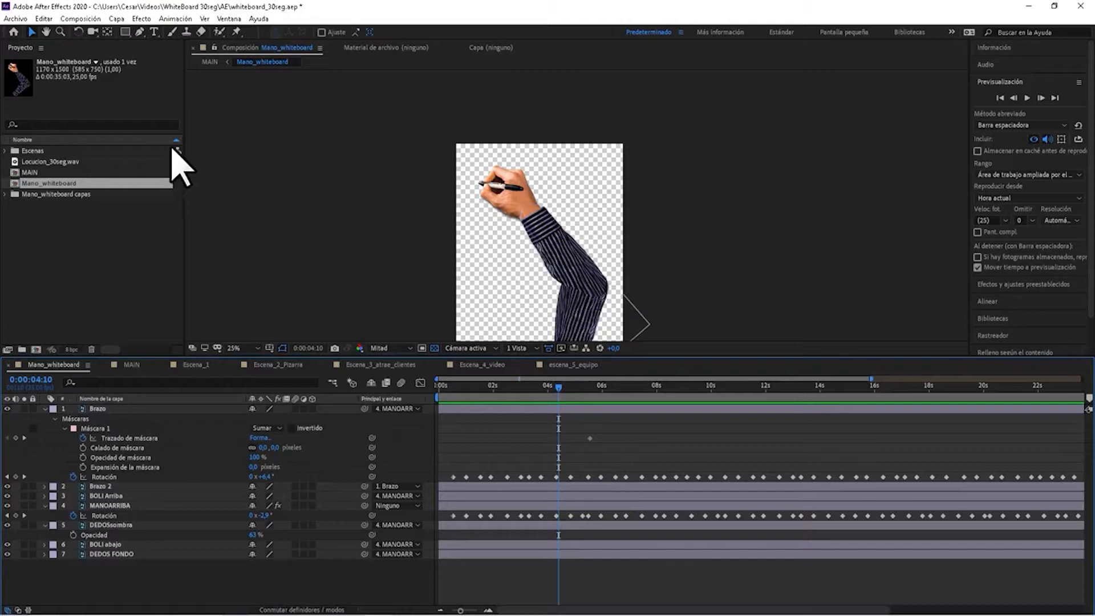
# Return to the MAIN composition and scrub through the transition into the Escena_2_Pizarra layer.
pyautogui.click(210, 62)
pyautogui.moveTo(508, 388)
pyautogui.mouseDown()
pyautogui.moveTo(441, 394)
pyautogui.moveTo(632, 412)
pyautogui.moveTo(511, 425)
pyautogui.moveTo(562, 420)
pyautogui.mouseUp()
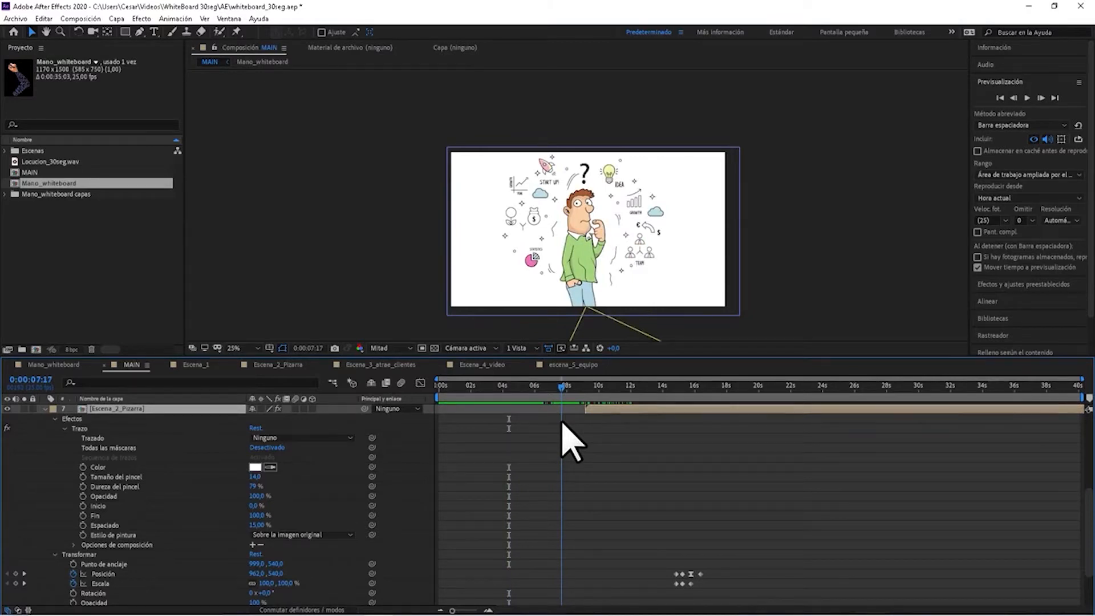
pyautogui.moveTo(562, 422); pyautogui.dragTo(587, 409)
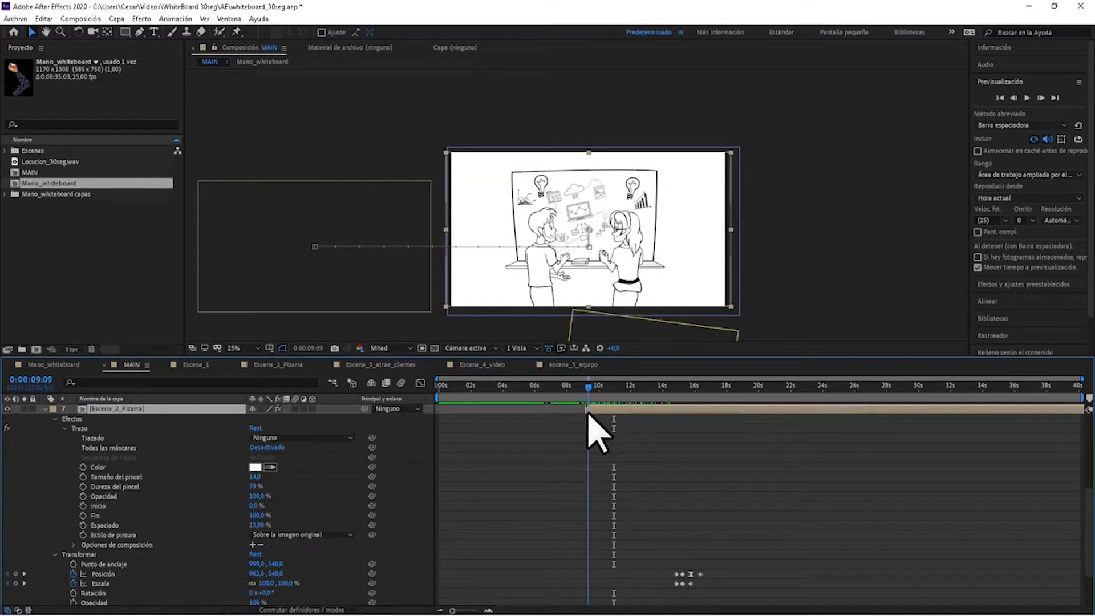
pyautogui.scroll(-1, 639, 505)
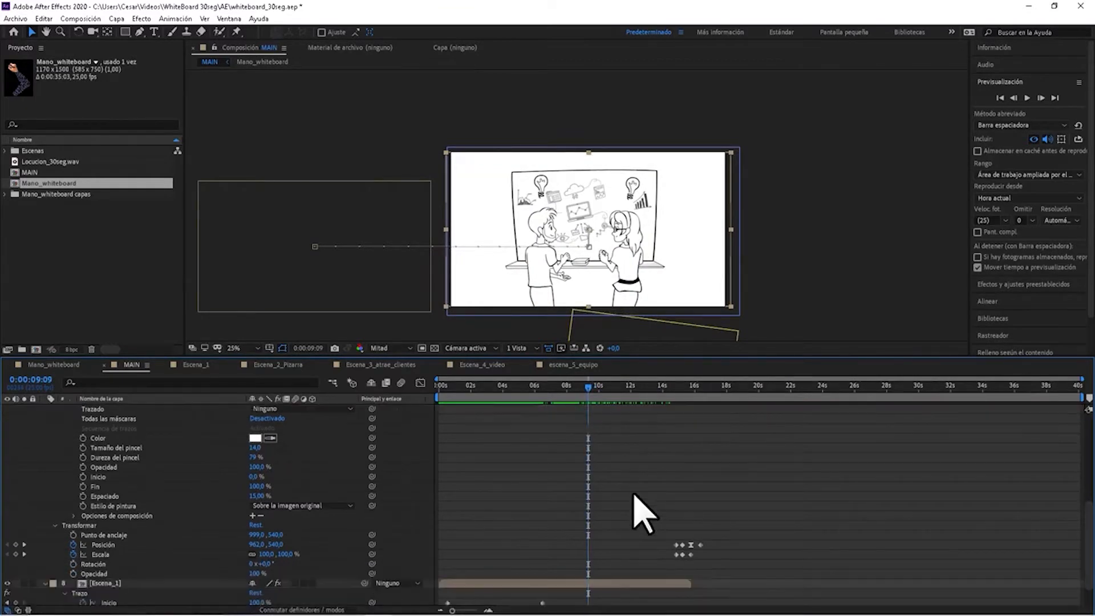
pyautogui.scroll(3, 639, 485)
pyautogui.moveTo(591, 387)
pyautogui.mouseDown()
pyautogui.moveTo(848, 392)
pyautogui.moveTo(671, 436)
pyautogui.moveTo(603, 439)
pyautogui.mouseUp()
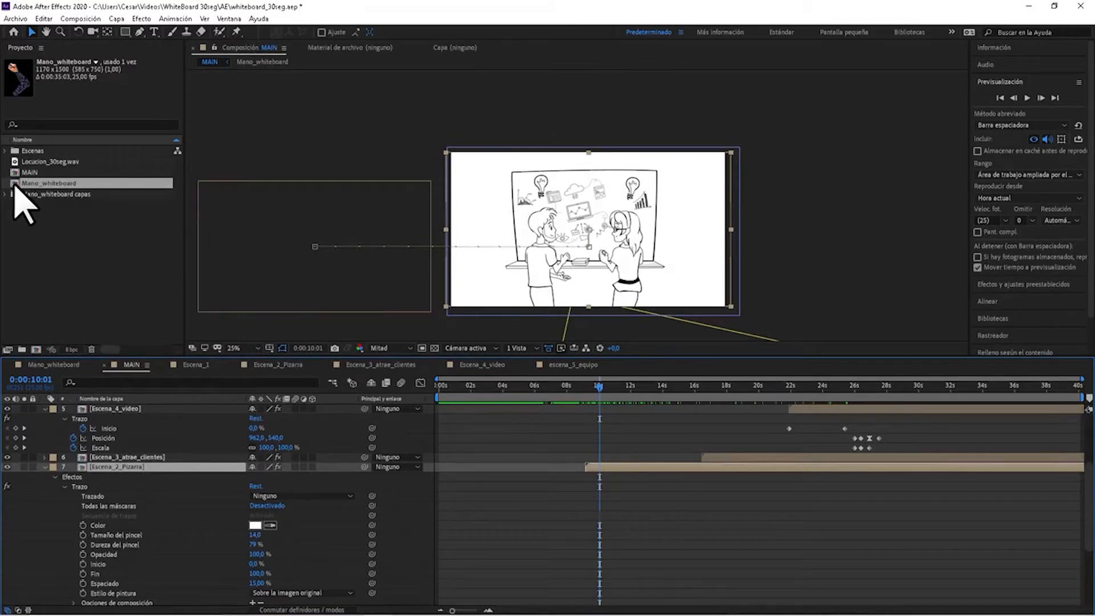
# Review Mano_whiteboard once more, return to MAIN and place the playhead at 0:00:09:06, where Escena_2_Pizarra begins.
pyautogui.click(59, 183)
pyautogui.doubleClick(60, 184)
pyautogui.moveTo(620, 386)
pyautogui.mouseDown()
pyautogui.moveTo(459, 393)
pyautogui.moveTo(833, 395)
pyautogui.moveTo(528, 383)
pyautogui.moveTo(459, 387)
pyautogui.moveTo(692, 391)
pyautogui.moveTo(878, 410)
pyautogui.moveTo(782, 439)
pyautogui.moveTo(570, 451)
pyautogui.moveTo(696, 451)
pyautogui.moveTo(601, 459)
pyautogui.mouseUp()
pyautogui.click(208, 62)
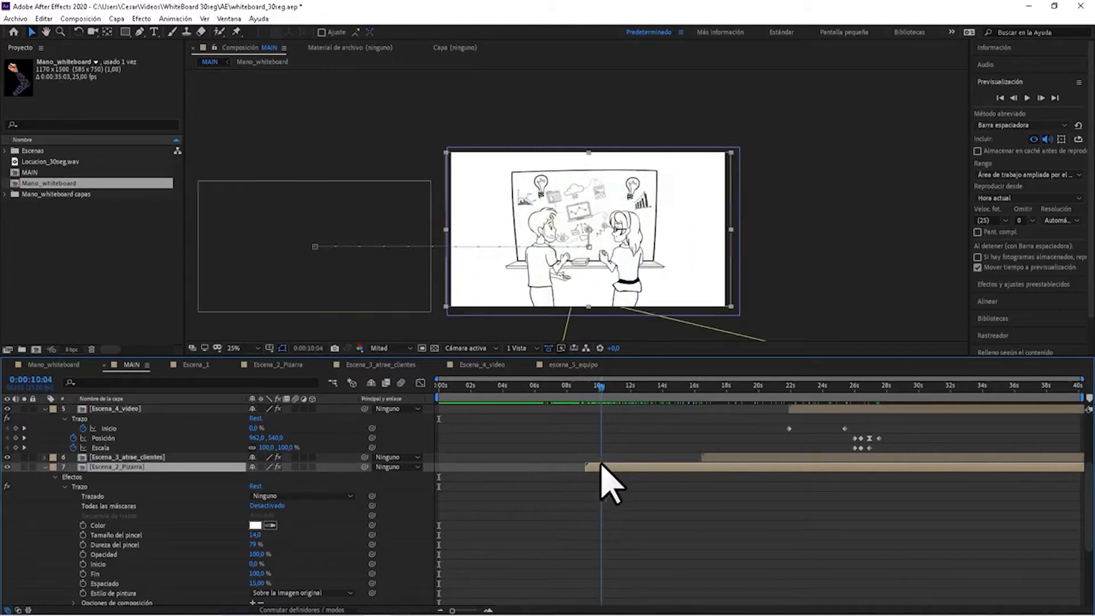
pyautogui.moveTo(600, 385)
pyautogui.mouseDown()
pyautogui.moveTo(708, 397)
pyautogui.moveTo(597, 408)
pyautogui.moveTo(845, 418)
pyautogui.moveTo(603, 460)
pyautogui.mouseUp()
pyautogui.scroll(3, 639, 504)
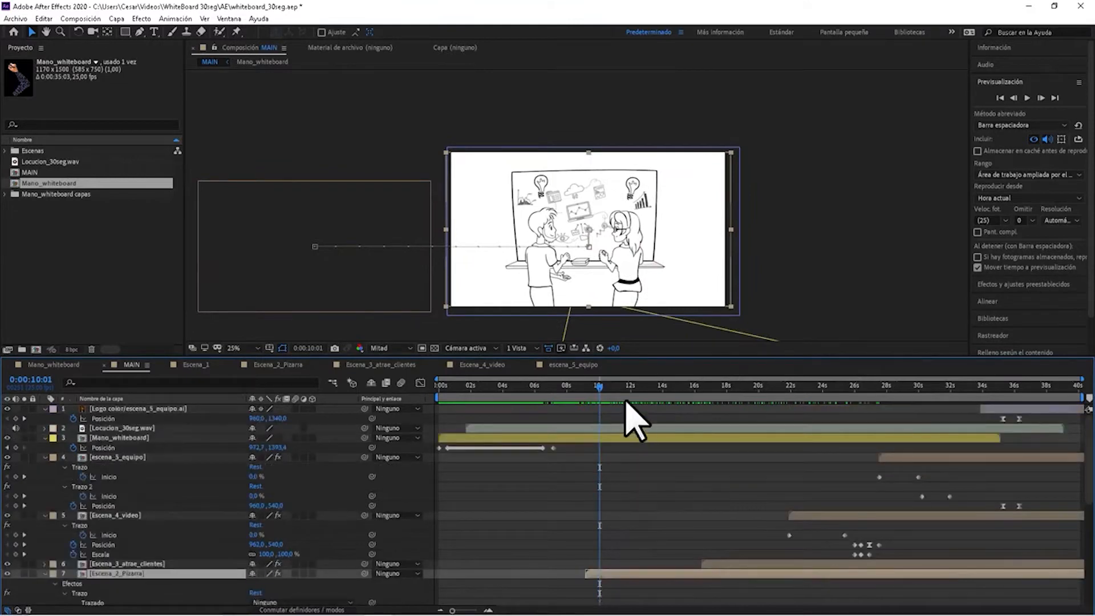
pyautogui.moveTo(598, 386); pyautogui.dragTo(586, 388)
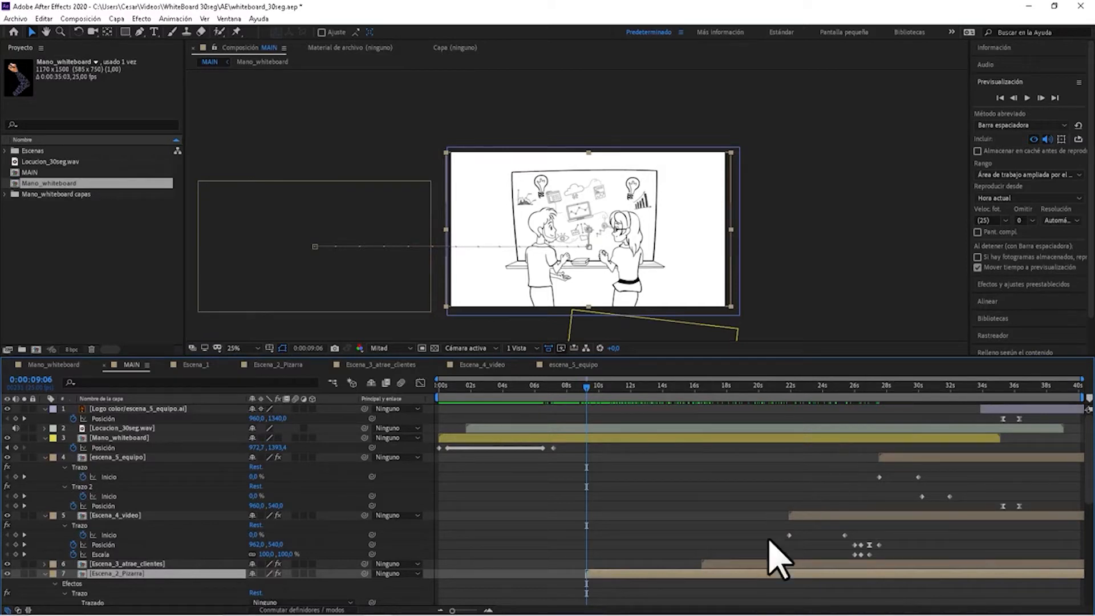
# Switch to Illustrator to view the Escena_2_Pizarra.ai artwork and return to After Effects.
pyautogui.moveTo(387, 613)
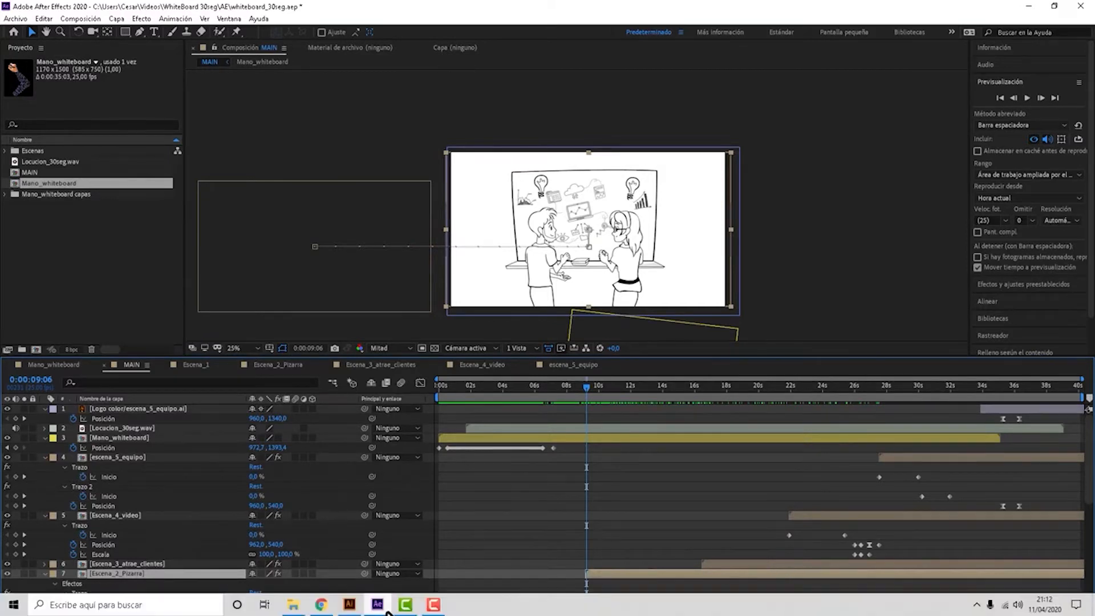
pyautogui.click(349, 604)
pyautogui.moveTo(426, 591)
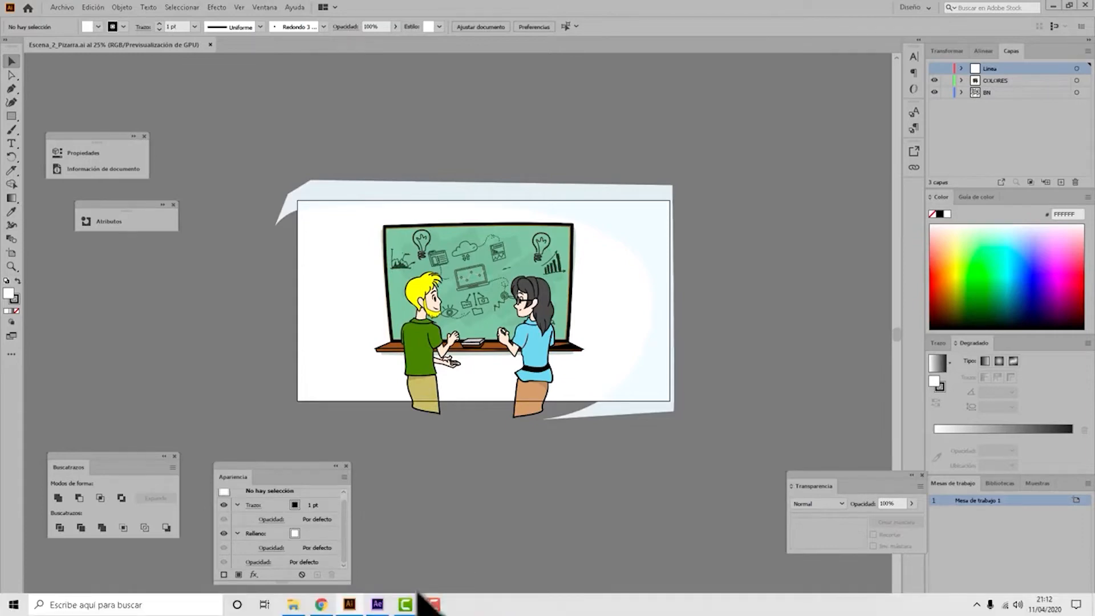
pyautogui.click(377, 605)
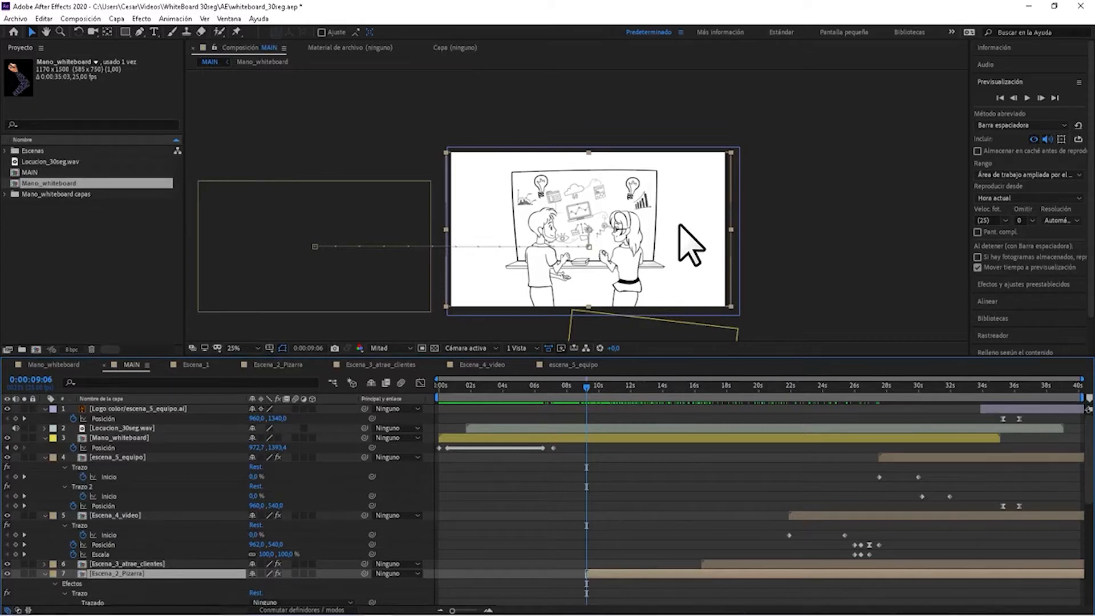
# Start a Pen tool mask on the Escena_2_Pizarra layer at the lower end of the man's back trouser line.
pyautogui.press('.')
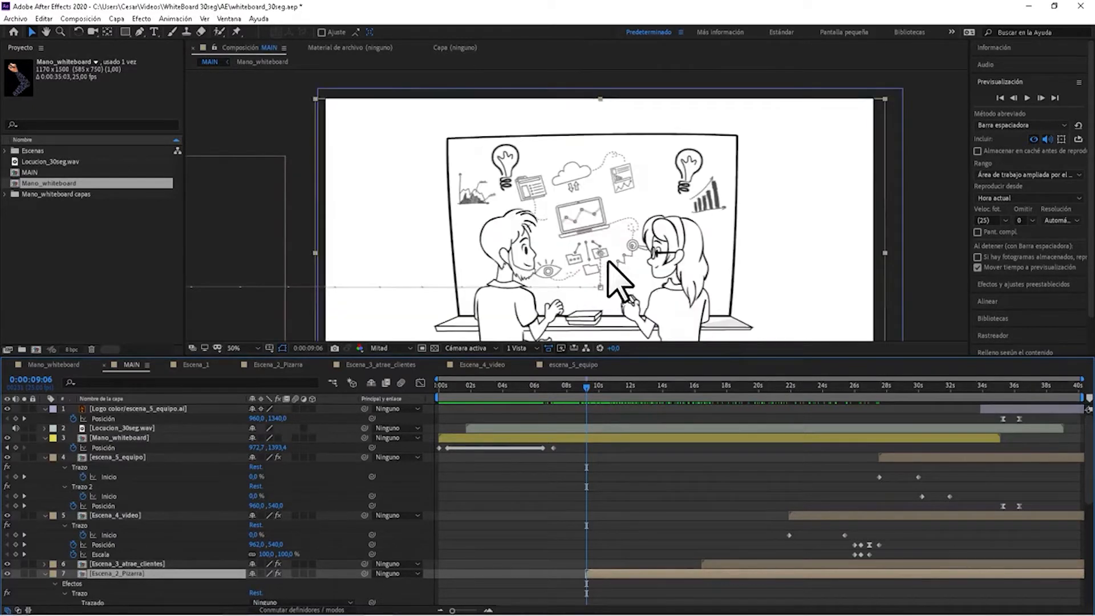
pyautogui.press('h')
pyautogui.moveTo(627, 249); pyautogui.dragTo(625, 194)
pyautogui.press('v')
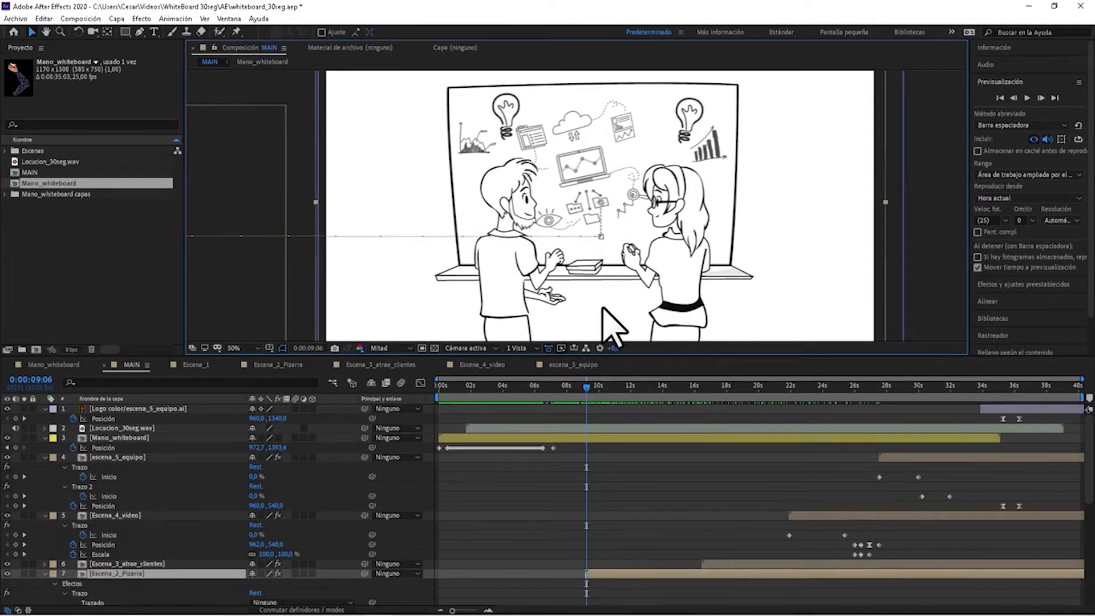
pyautogui.press('h')
pyautogui.moveTo(584, 249); pyautogui.dragTo(577, 228)
pyautogui.press('v')
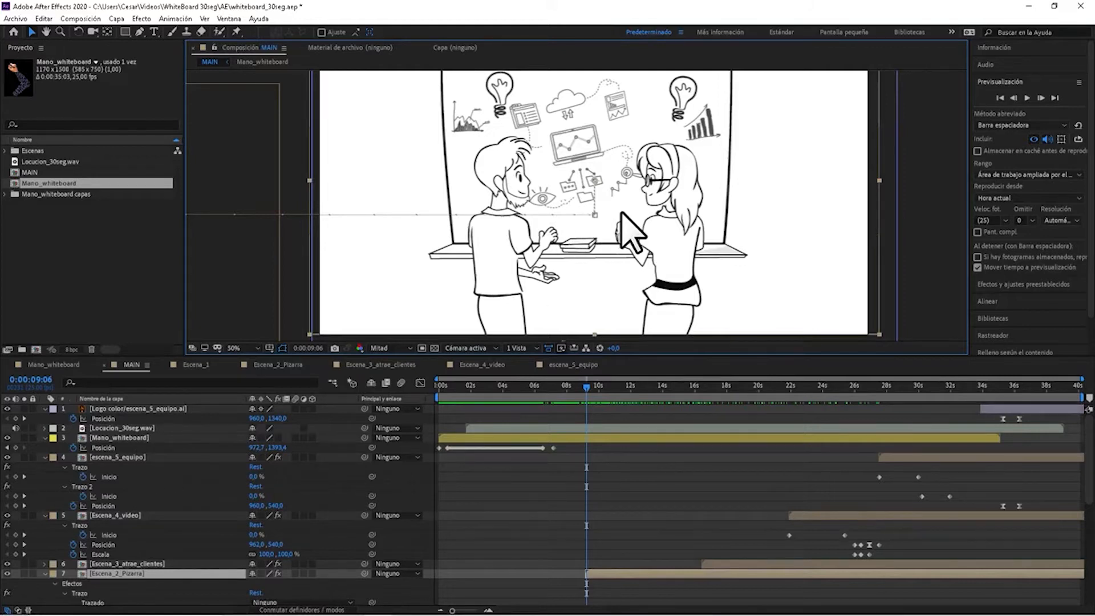
pyautogui.scroll(-3, 621, 213)
pyautogui.scroll(3, 622, 213)
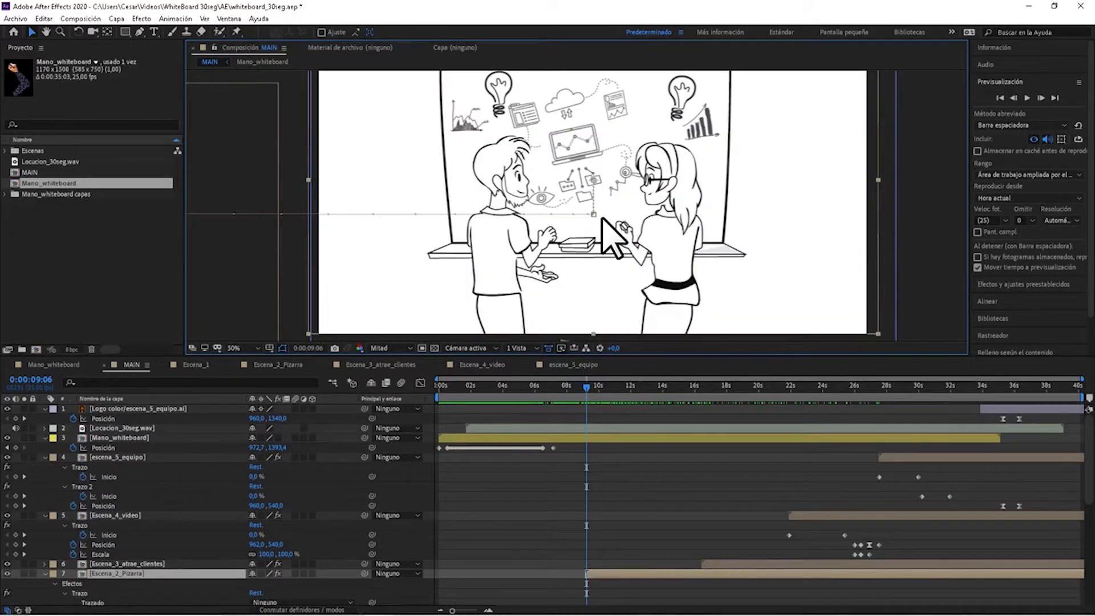
pyautogui.scroll(-2, 612, 233)
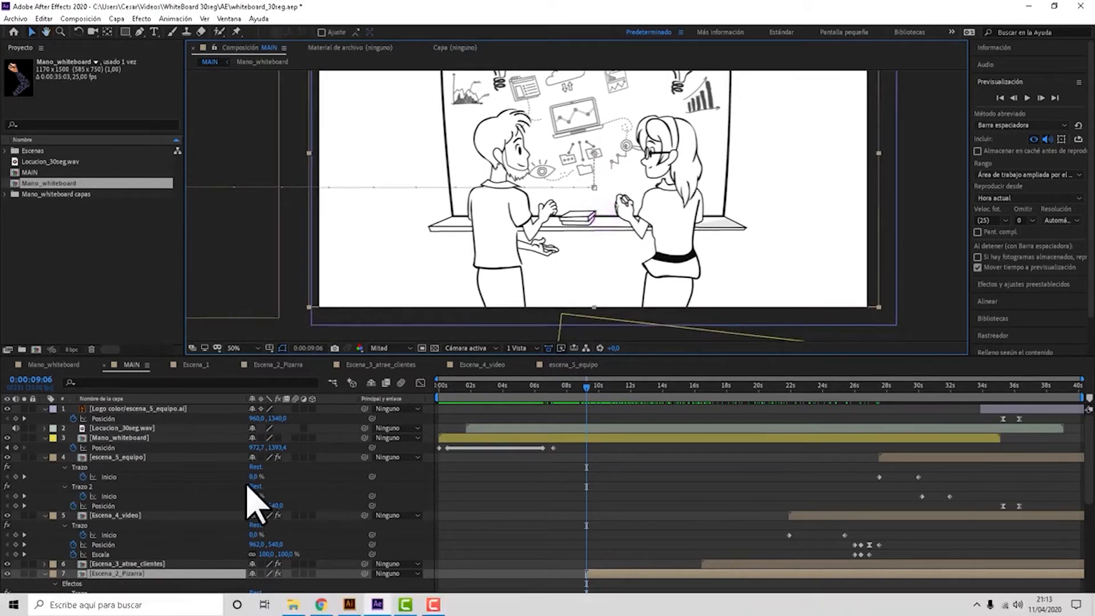
pyautogui.click(139, 31)
pyautogui.moveTo(593, 247); pyautogui.dragTo(607, 226)
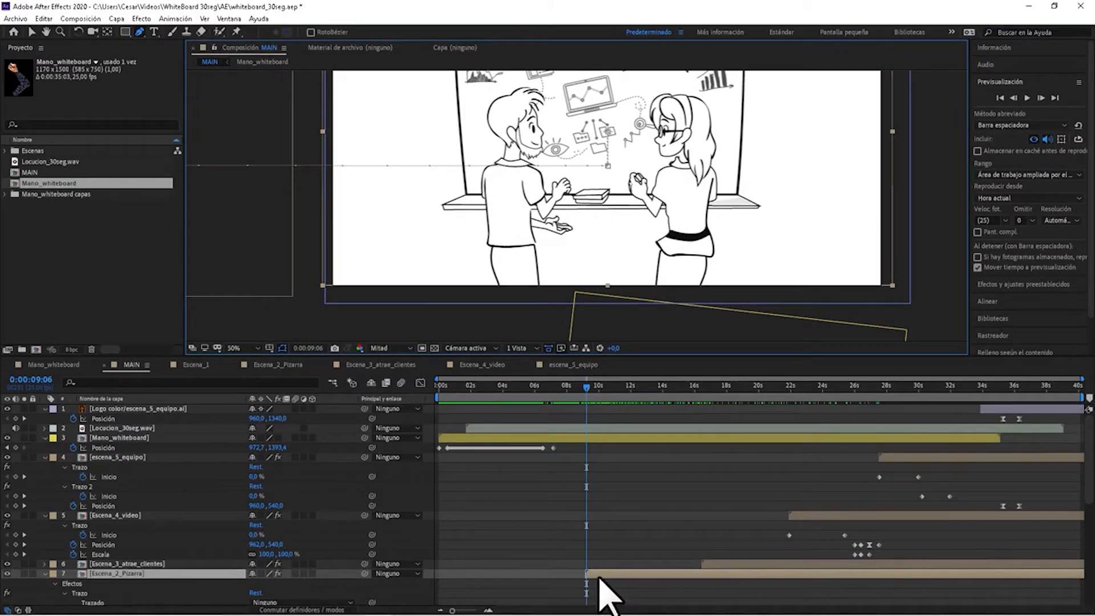
pyautogui.moveTo(577, 170); pyautogui.dragTo(558, 235)
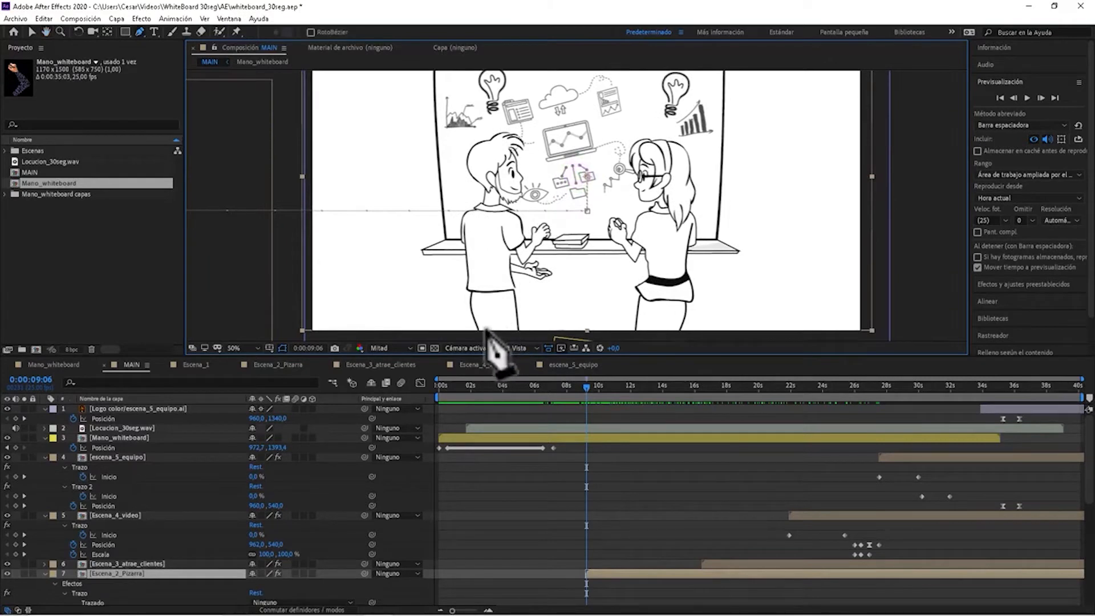
pyautogui.click(480, 331)
# Continue the mask path up the man's back trouser line, along his shirt hem and down the front trouser line.
pyautogui.scroll(2, 481, 325)
pyautogui.press('space')
pyautogui.rightClick(528, 230)
pyautogui.moveTo(559, 236); pyautogui.dragTo(495, 270)
pyautogui.click(504, 224)
pyautogui.press('space')
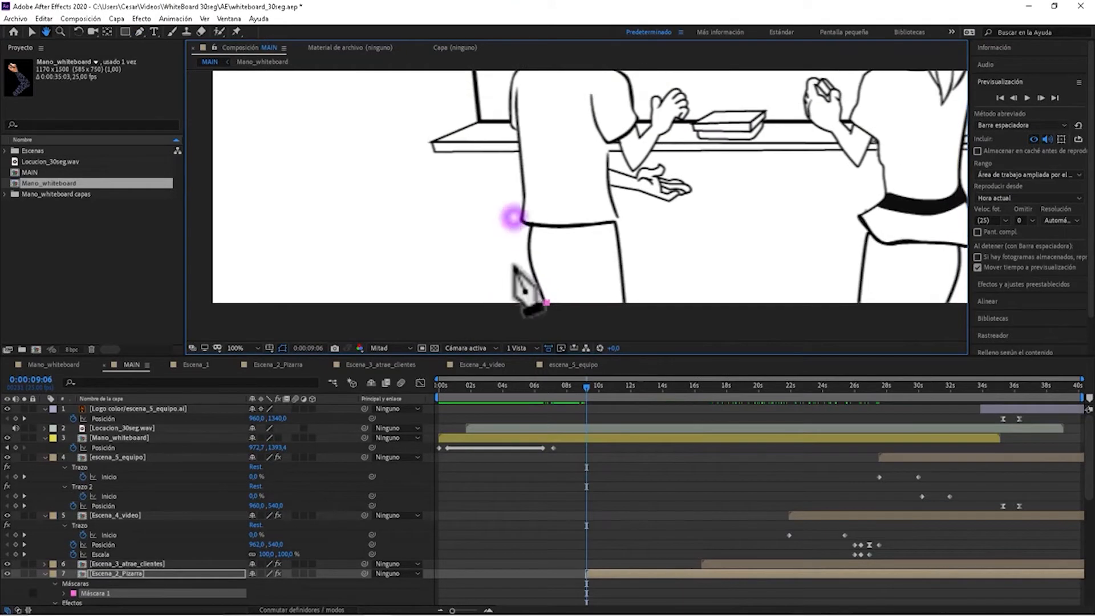
pyautogui.click(531, 234)
pyautogui.click(523, 223)
pyautogui.click(551, 226)
pyautogui.click(606, 218)
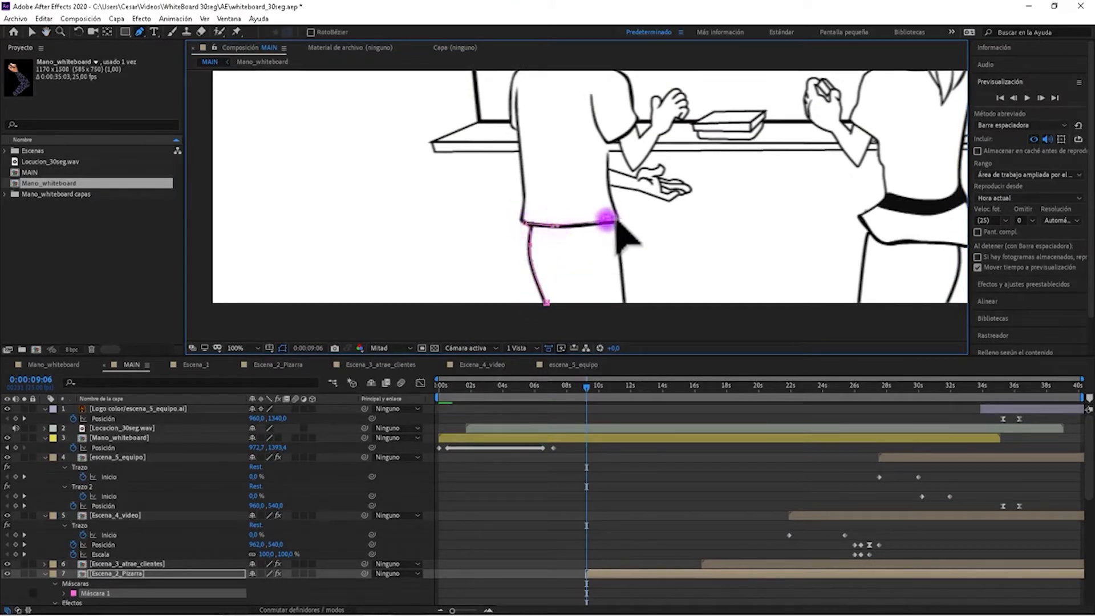
pyautogui.click(622, 299)
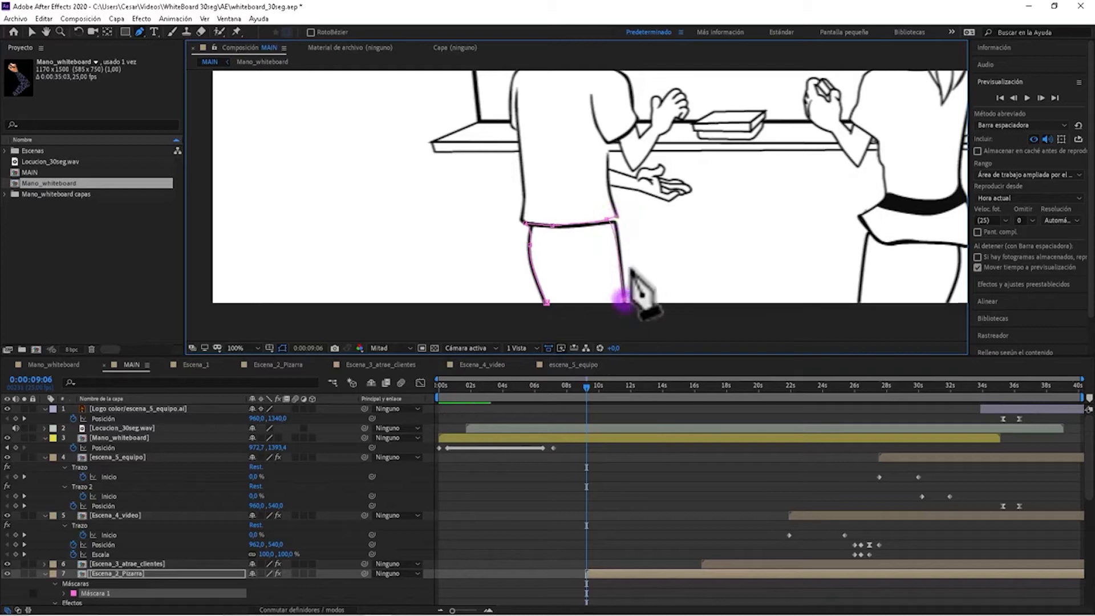
# Extend the mask path along the front edge of the man's shirt and around his lower forearm and open hand.
pyautogui.scroll(2, 656, 234)
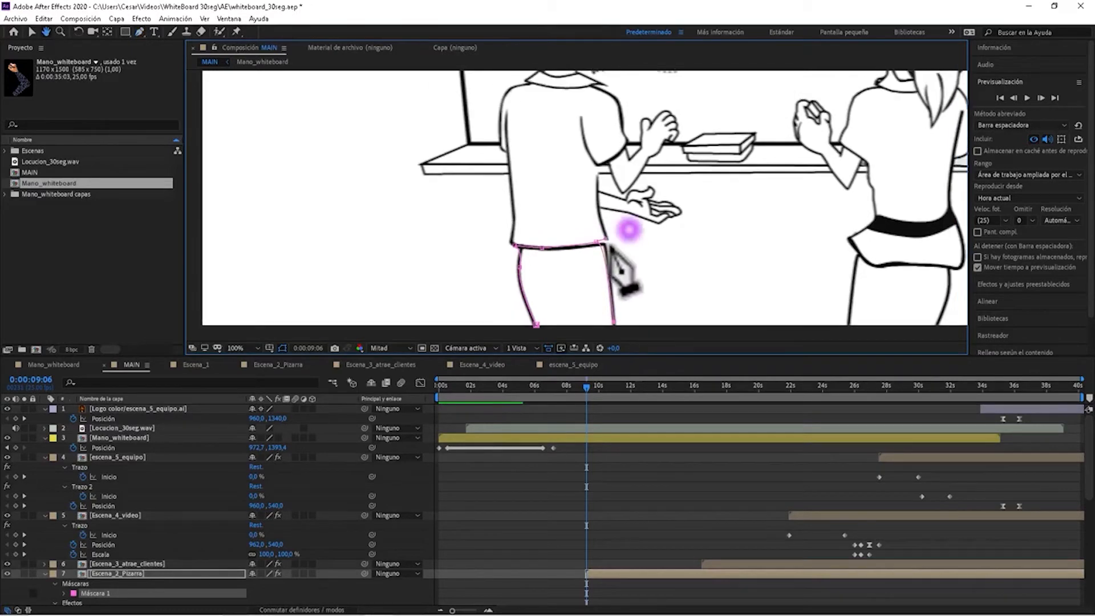
pyautogui.moveTo(572, 209); pyautogui.dragTo(571, 187)
pyautogui.moveTo(590, 152)
pyautogui.mouseDown()
pyautogui.moveTo(613, 237)
pyautogui.moveTo(578, 215)
pyautogui.moveTo(578, 152)
pyautogui.mouseUp()
pyautogui.click(581, 149)
pyautogui.click(581, 186)
pyautogui.click(606, 194)
pyautogui.moveTo(635, 203); pyautogui.dragTo(620, 226)
pyautogui.click(676, 200)
pyautogui.click(584, 228)
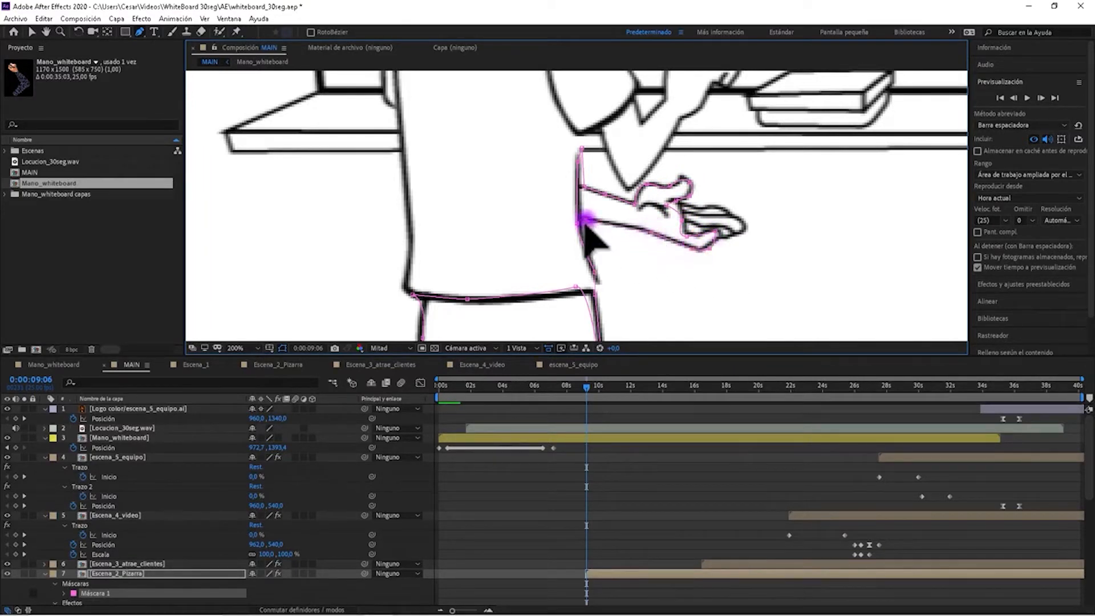
# Route the mask path through the blank area below the man's open hand toward his fingertips.
pyautogui.click(697, 296)
pyautogui.click(755, 265)
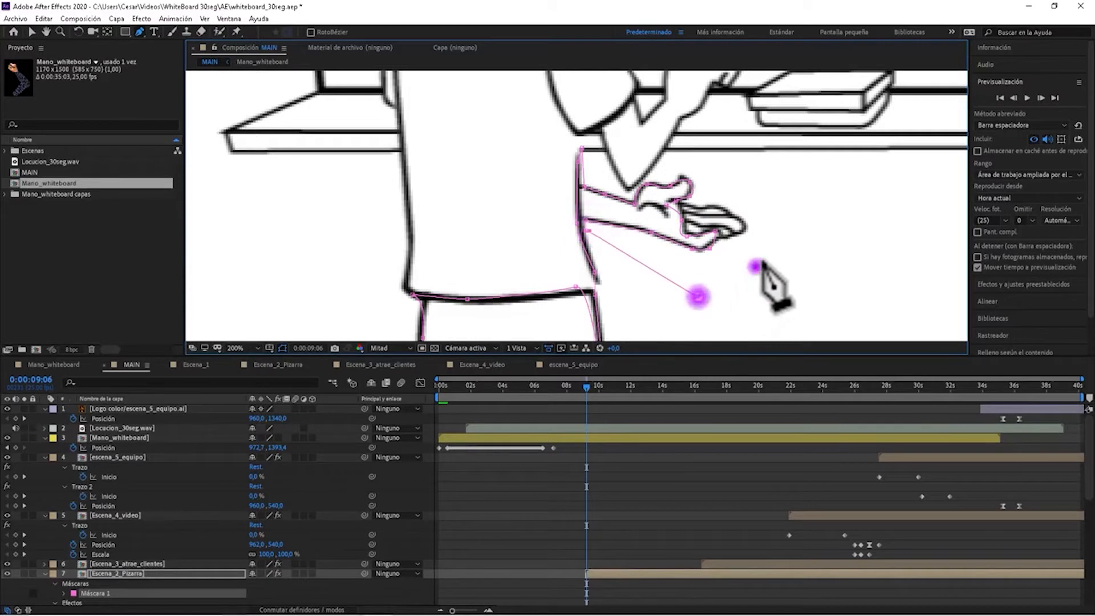
pyautogui.click(775, 247)
pyautogui.scroll(3, 716, 247)
pyautogui.press('space')
pyautogui.moveTo(424, 183); pyautogui.dragTo(799, 260)
pyautogui.moveTo(458, 212); pyautogui.dragTo(672, 261)
pyautogui.moveTo(684, 146); pyautogui.dragTo(793, 399)
pyautogui.moveTo(728, 220); pyautogui.dragTo(852, 163)
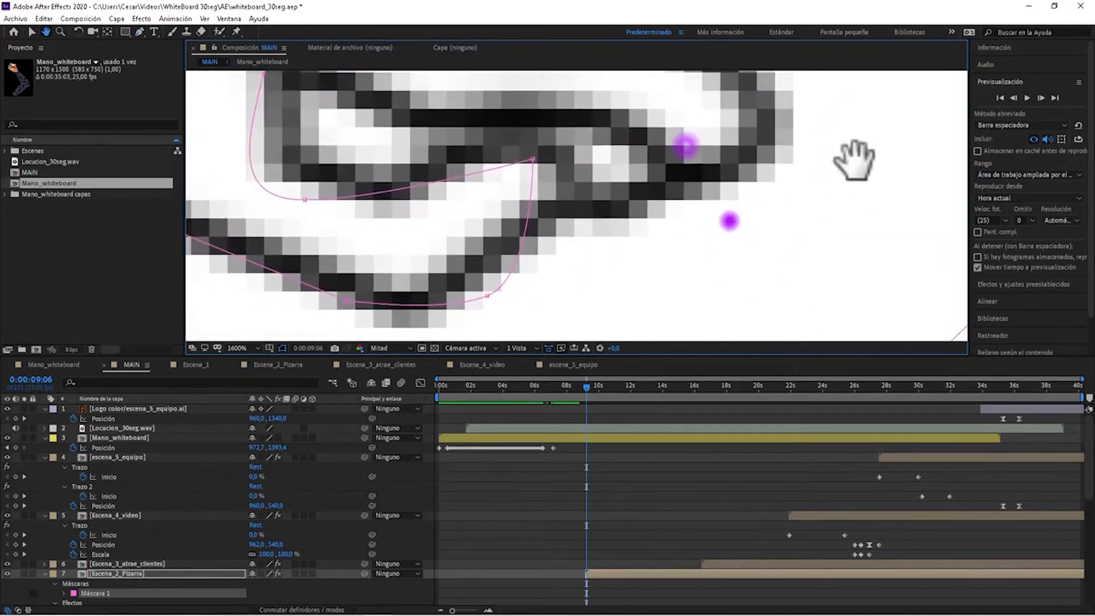
pyautogui.scroll(-1, 691, 178)
pyautogui.scroll(-1, 691, 252)
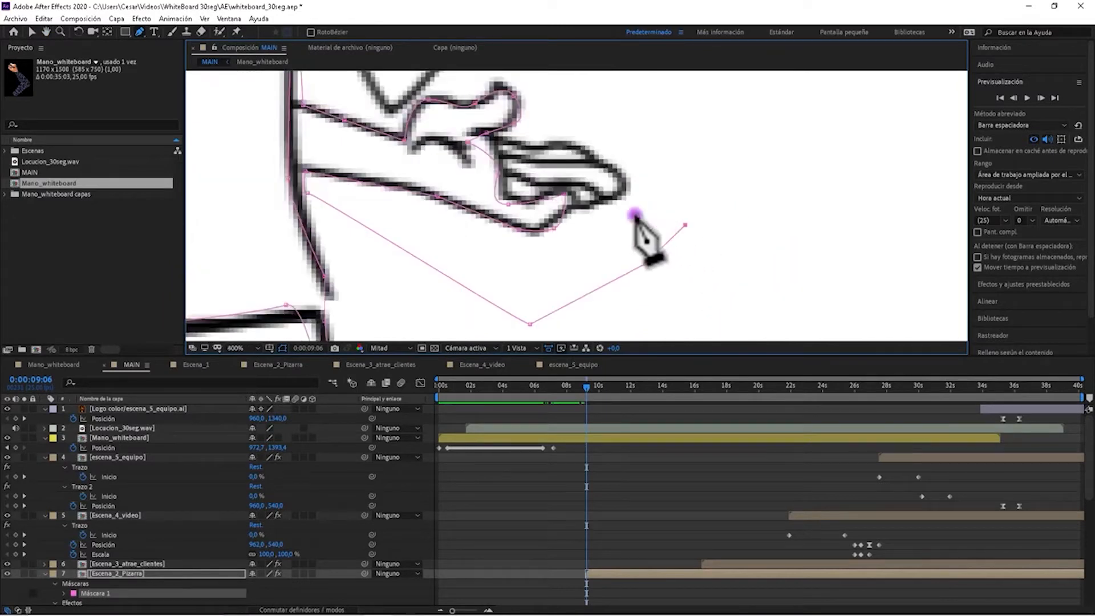
# Trace the fingers of the man's open hand with the mask path, from the fingertips back to the palm.
pyautogui.moveTo(628, 190); pyautogui.dragTo(626, 178)
pyautogui.click(600, 159)
pyautogui.click(566, 146)
pyautogui.click(545, 146)
pyautogui.click(495, 135)
pyautogui.click(492, 145)
pyautogui.click(504, 191)
pyautogui.click(513, 156)
pyautogui.click(577, 154)
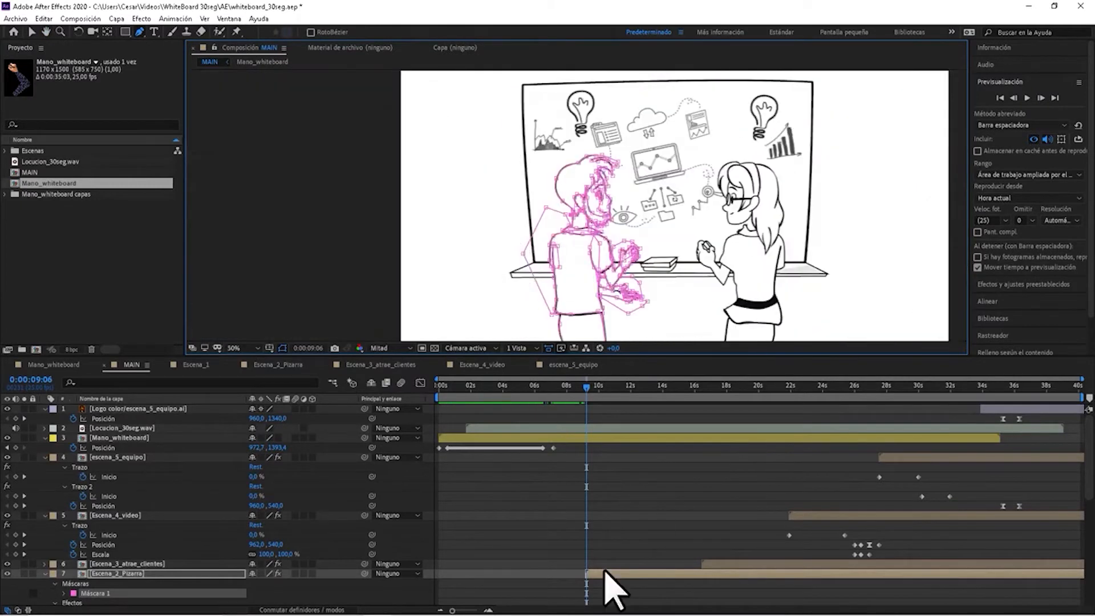
# Search the effects and presets for "trazo" and pick the Trazo effect in the Generar category.
pyautogui.click(606, 573)
pyautogui.click(629, 487)
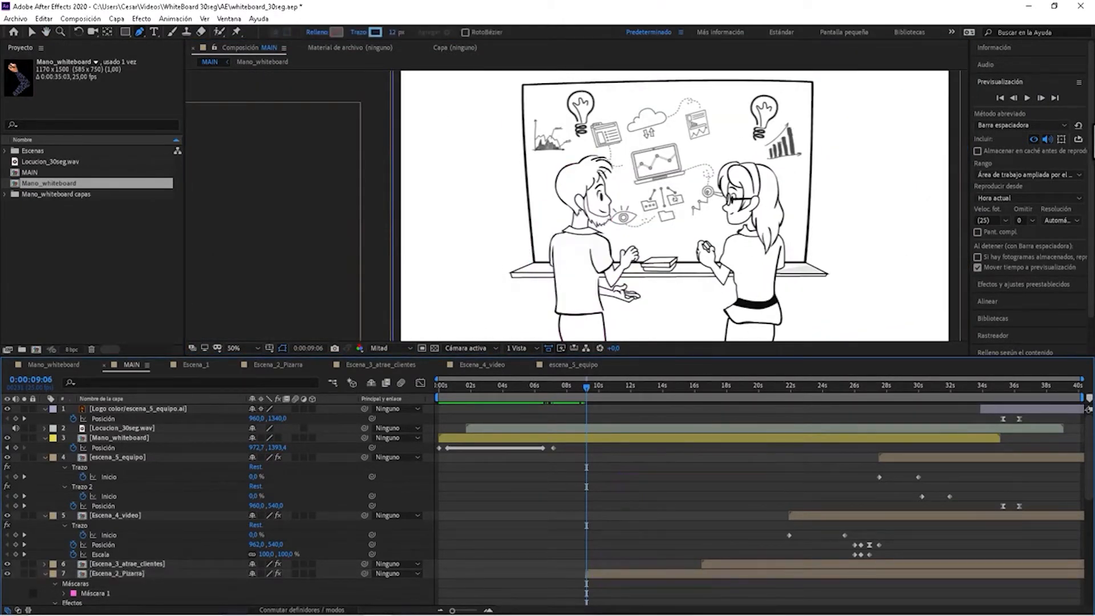
pyautogui.scroll(-1, 1090, 129)
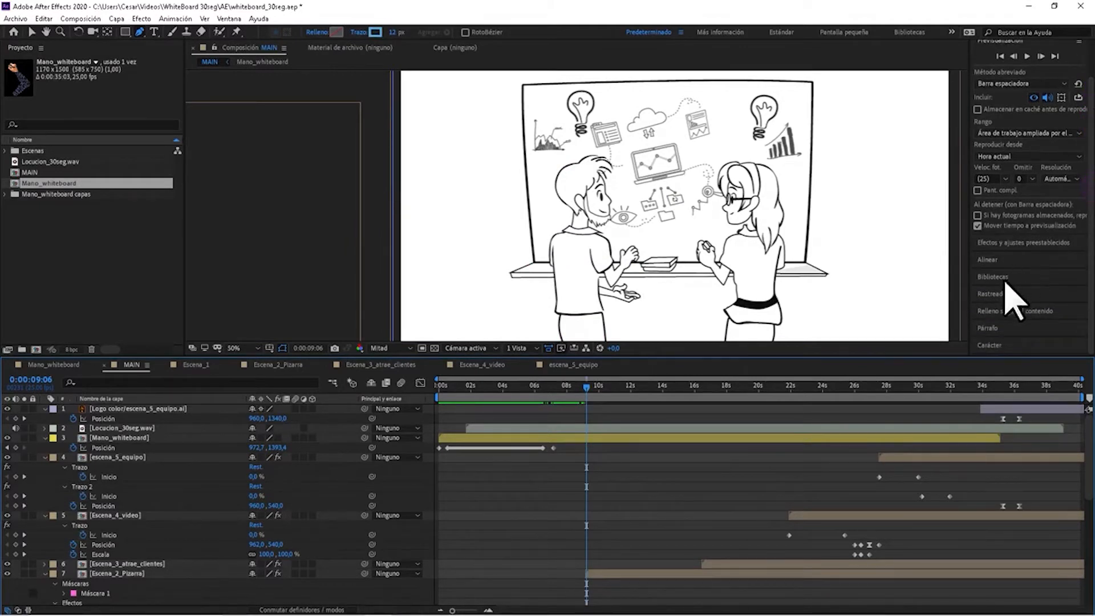
pyautogui.moveTo(1089, 303); pyautogui.dragTo(1089, 283)
pyautogui.click(1034, 269)
pyautogui.click(1002, 115)
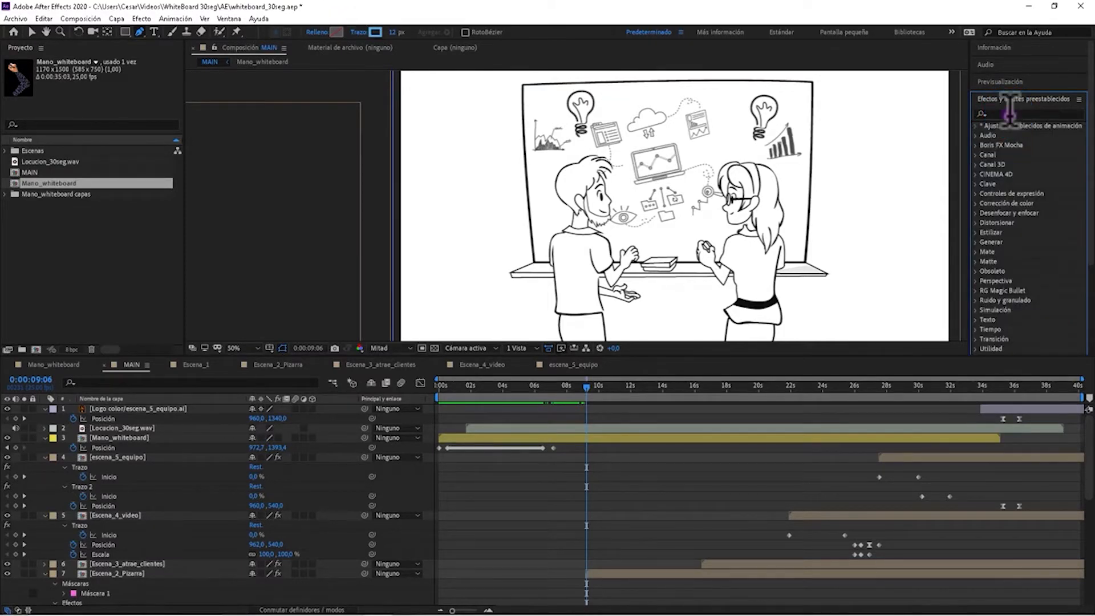
pyautogui.click(1009, 113)
pyautogui.write('trazo')
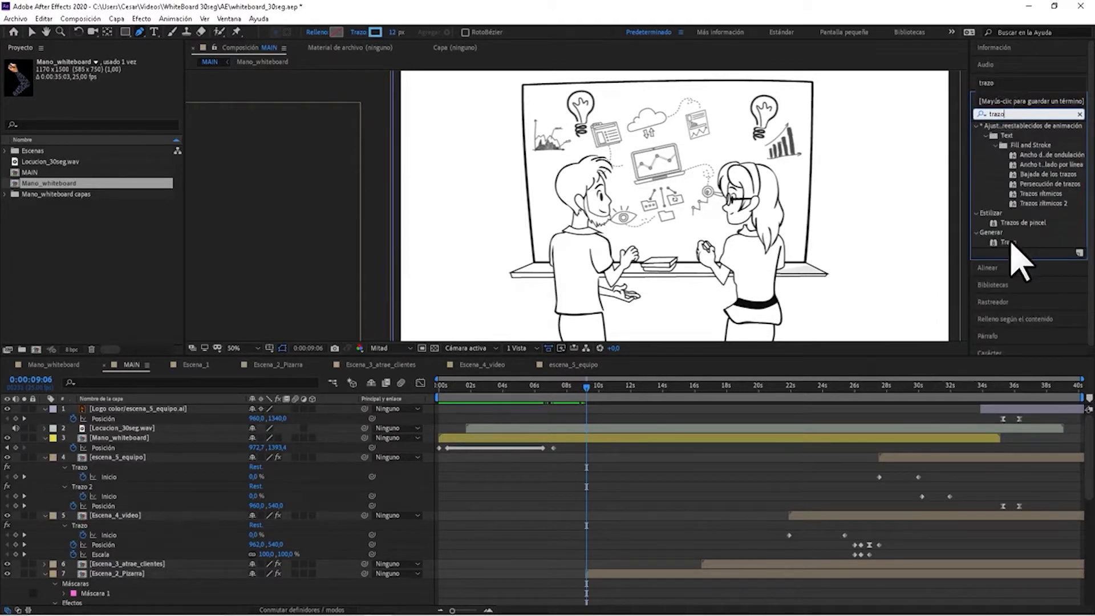
pyautogui.click(1007, 242)
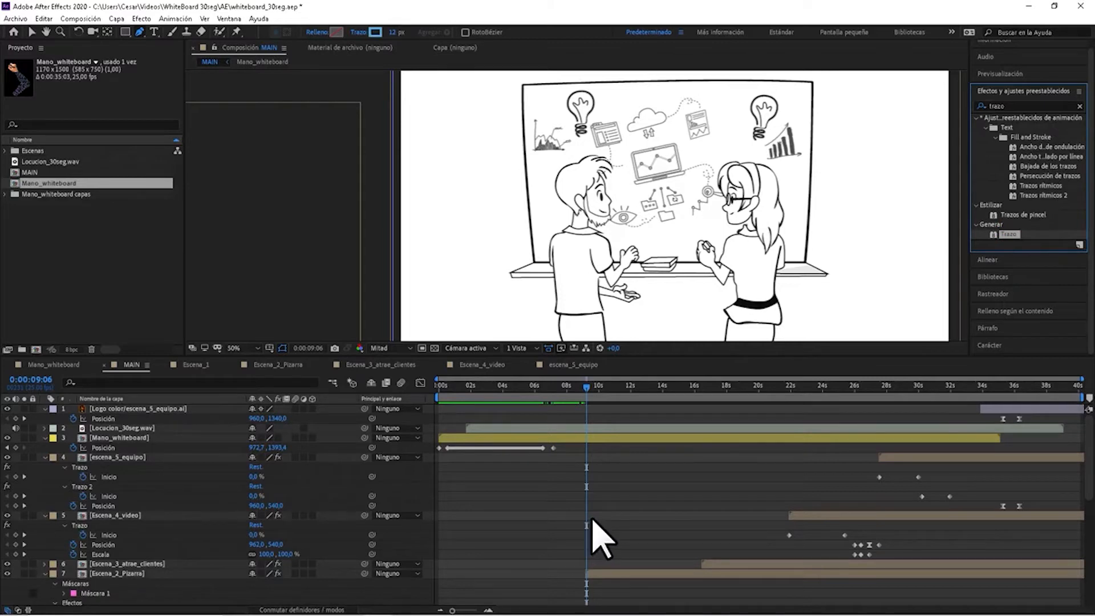
# Apply the Trazo effect to the Escena_2_Pizarra layer and delete that duplicate instance from its effects.
pyautogui.click(611, 573)
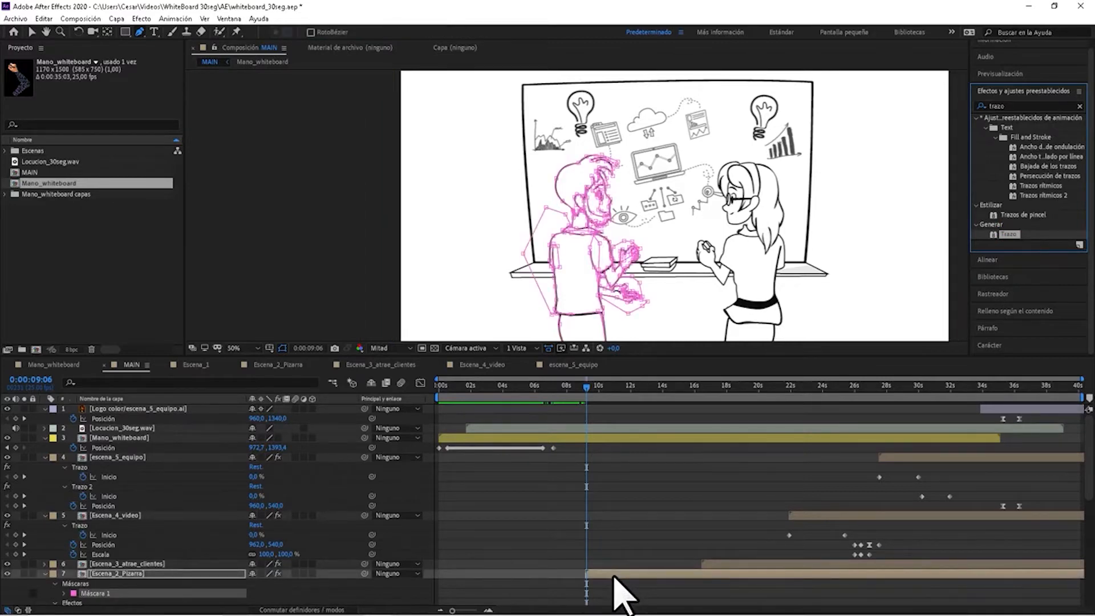
pyautogui.click(612, 573)
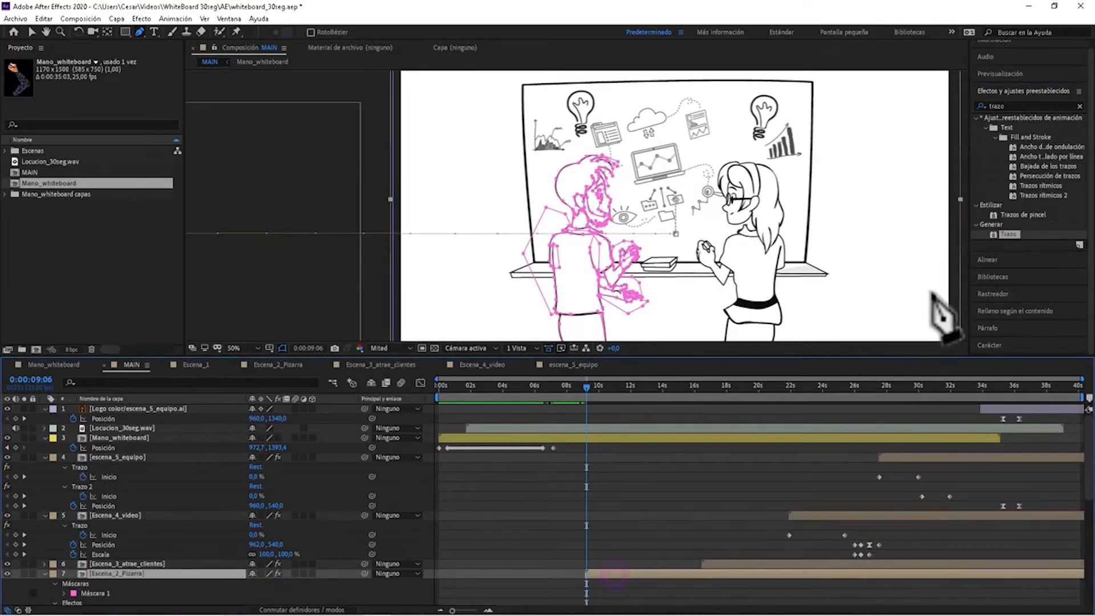
pyautogui.doubleClick(1007, 234)
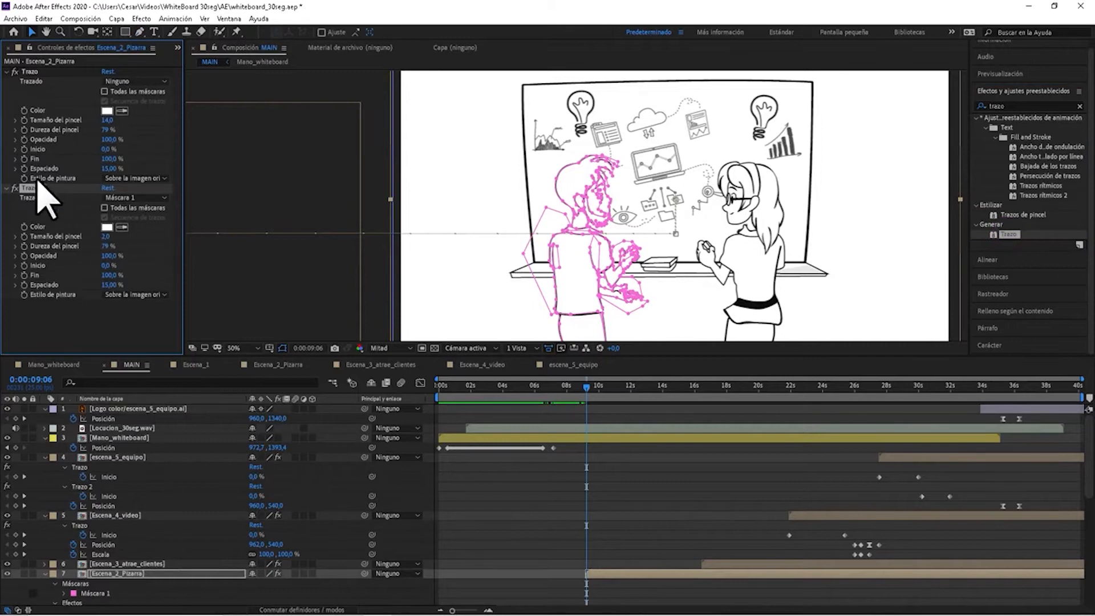
pyautogui.press('Delete')
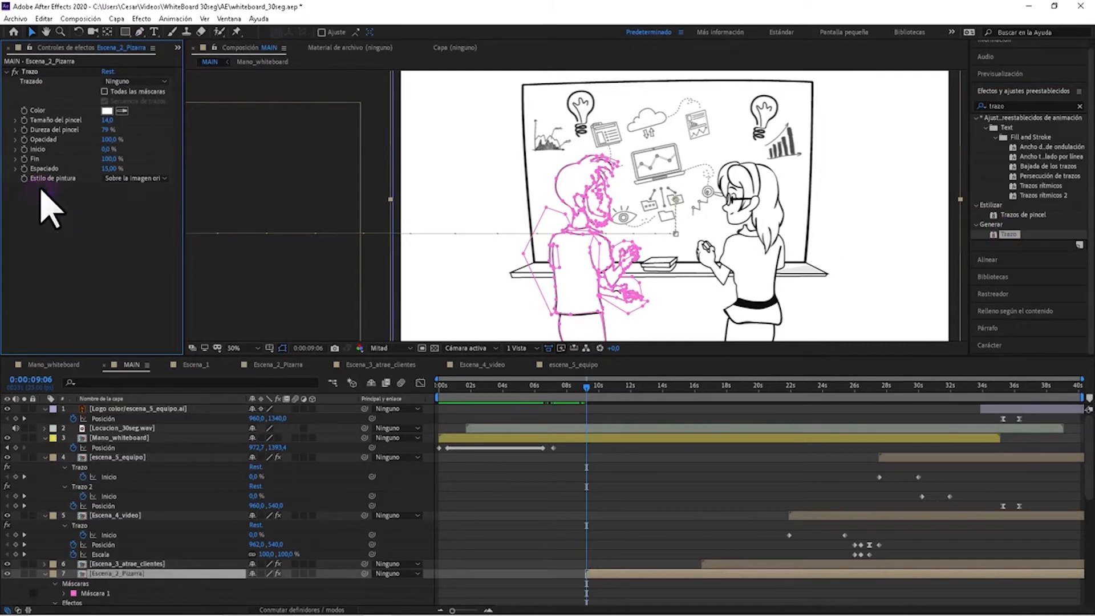
# Set the path of the Trazo effect on Escena_2_Pizarra to Máscara 1.
pyautogui.click(31, 72)
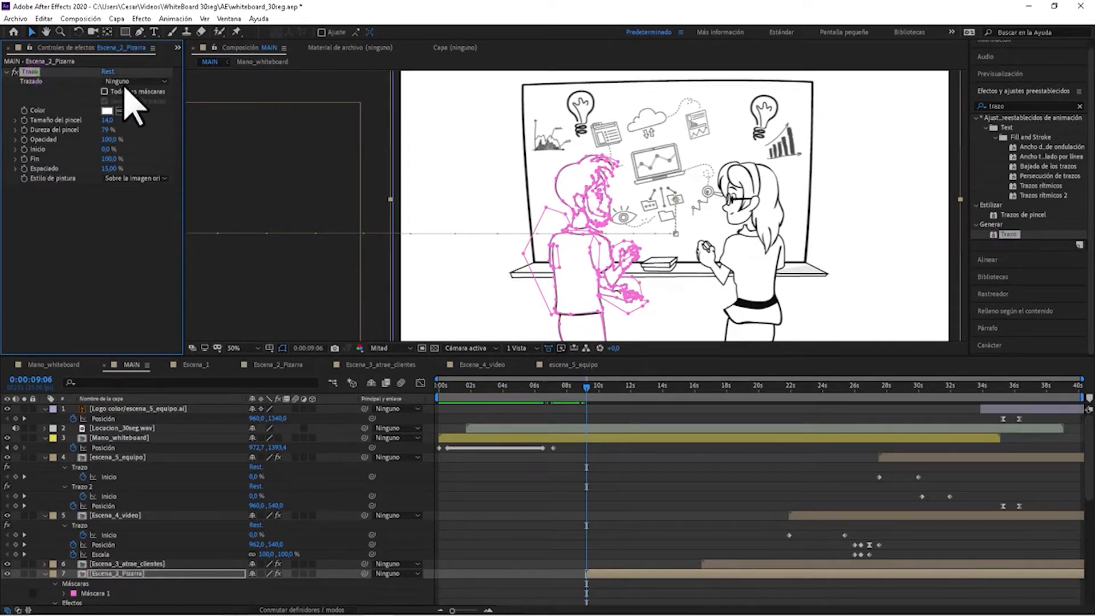
pyautogui.click(129, 81)
pyautogui.click(139, 110)
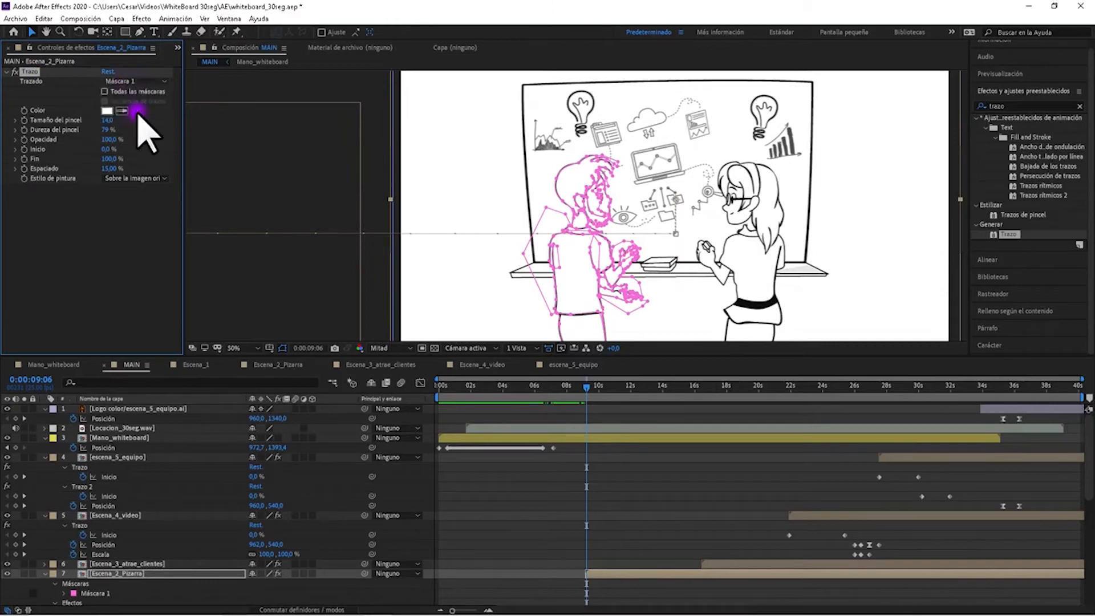
pyautogui.click(107, 121)
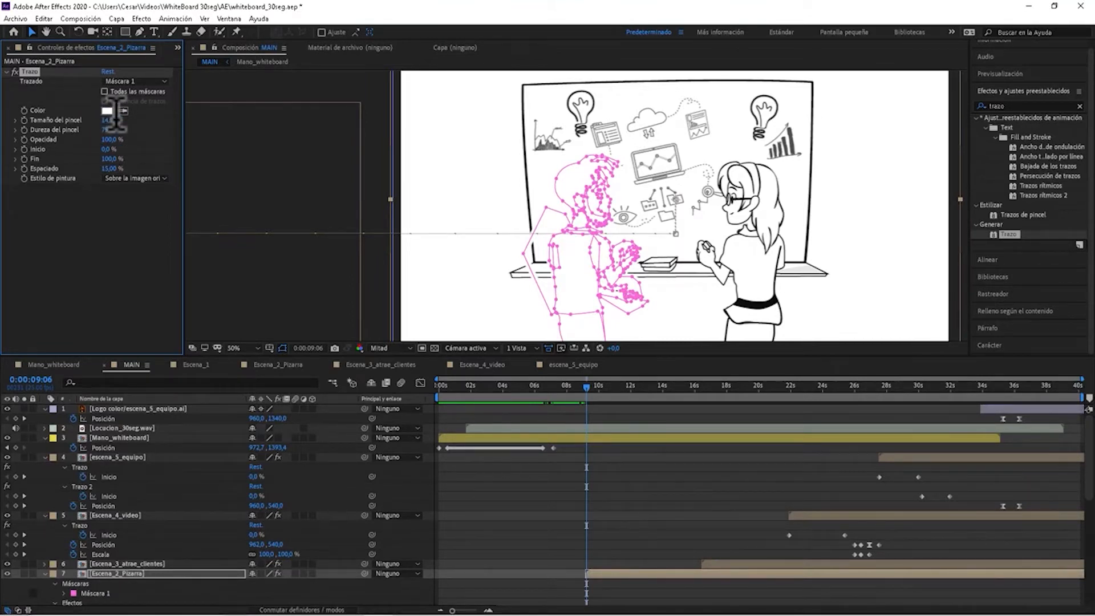
pyautogui.click(89, 233)
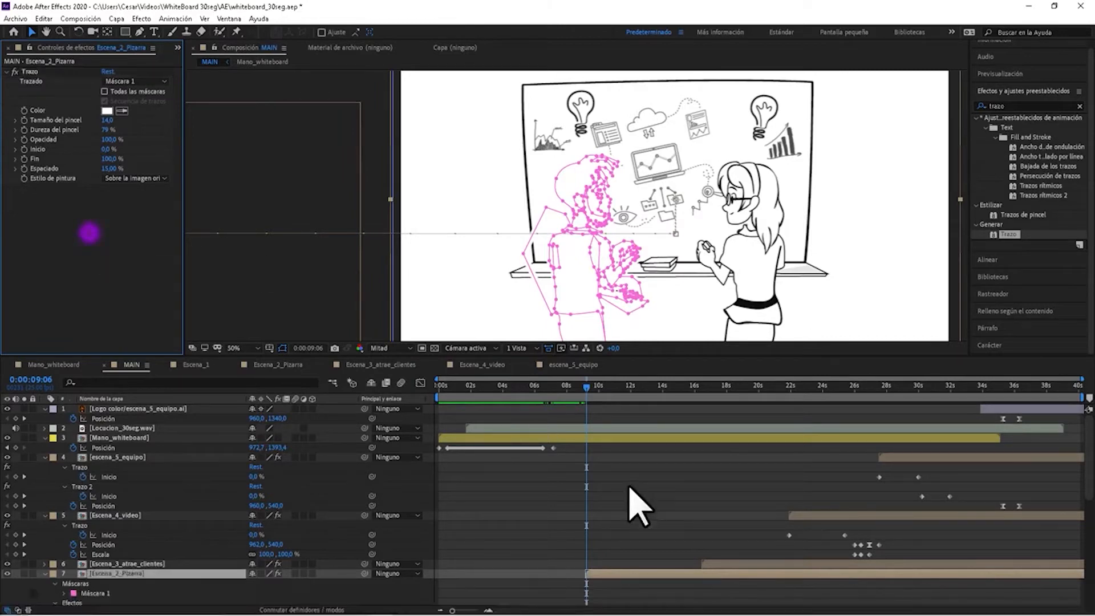
# Bring up the Trazo effect's properties for Escena_2_Pizarra in the timeline and select its Inicio property.
pyautogui.click(587, 387)
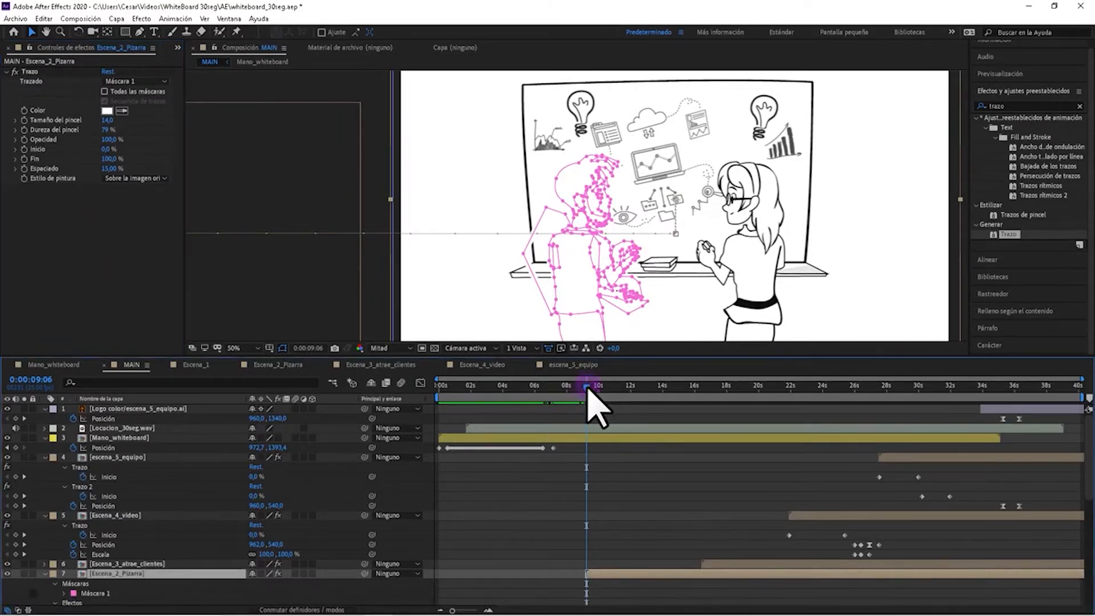
pyautogui.moveTo(608, 603)
pyautogui.moveTo(452, 611); pyautogui.dragTo(464, 610)
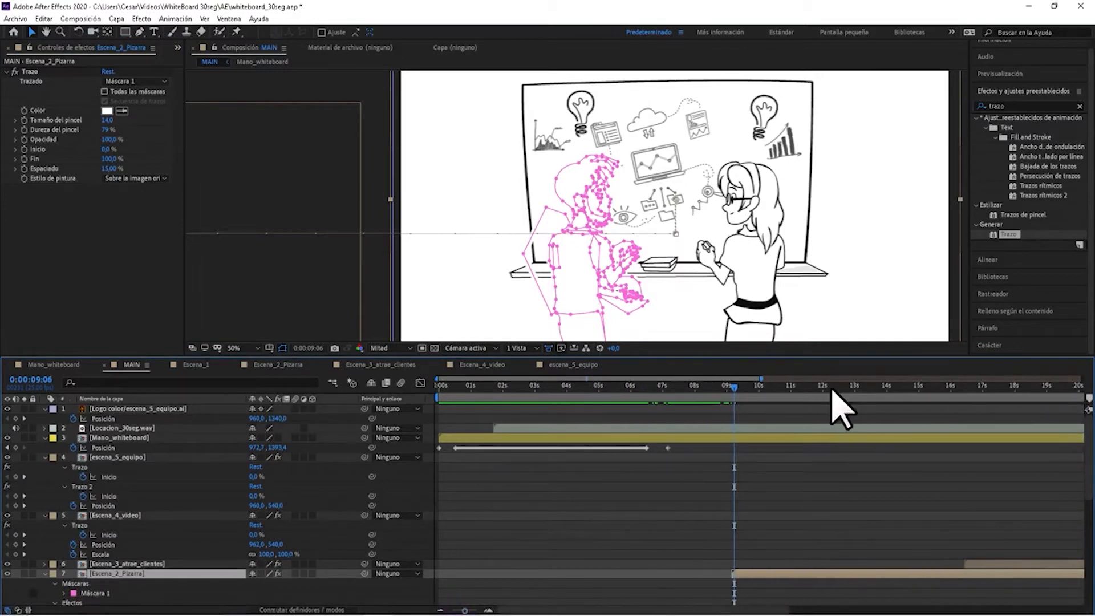
pyautogui.click(791, 507)
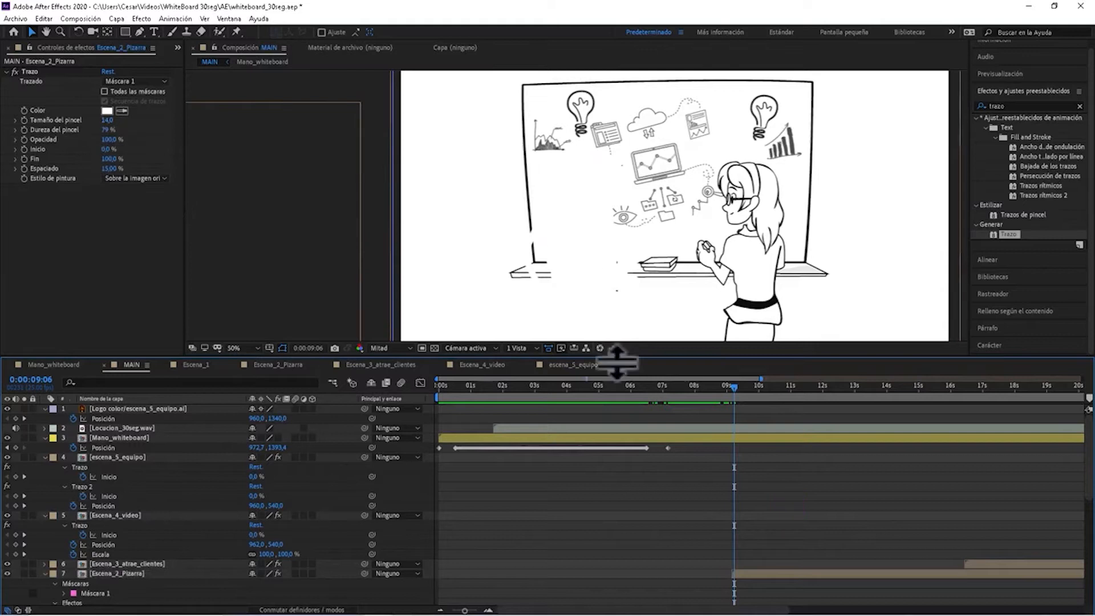
pyautogui.click(749, 572)
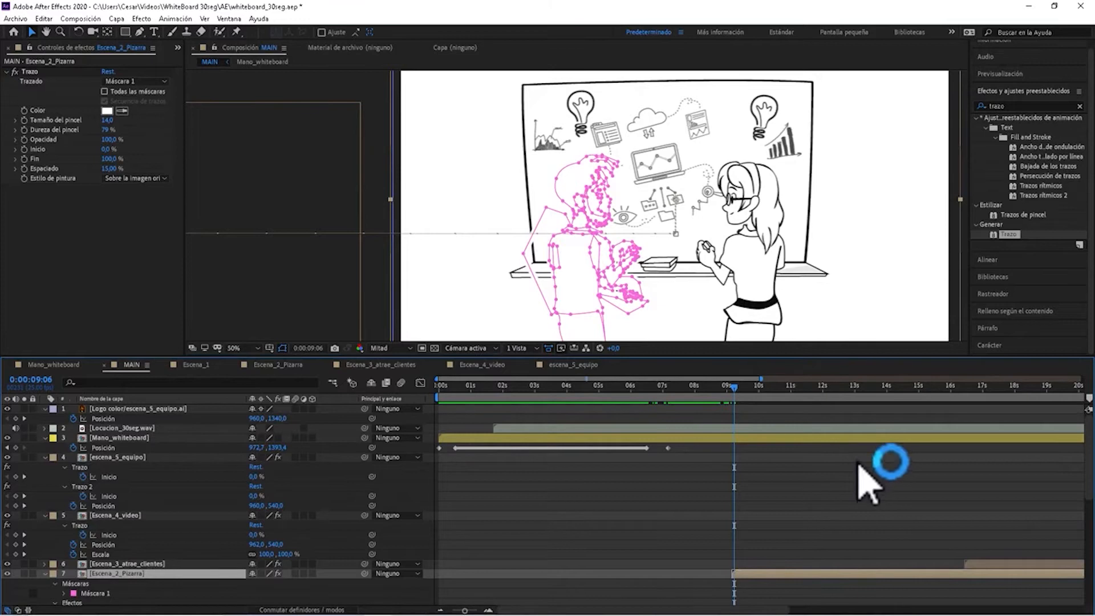
pyautogui.scroll(-2, 639, 194)
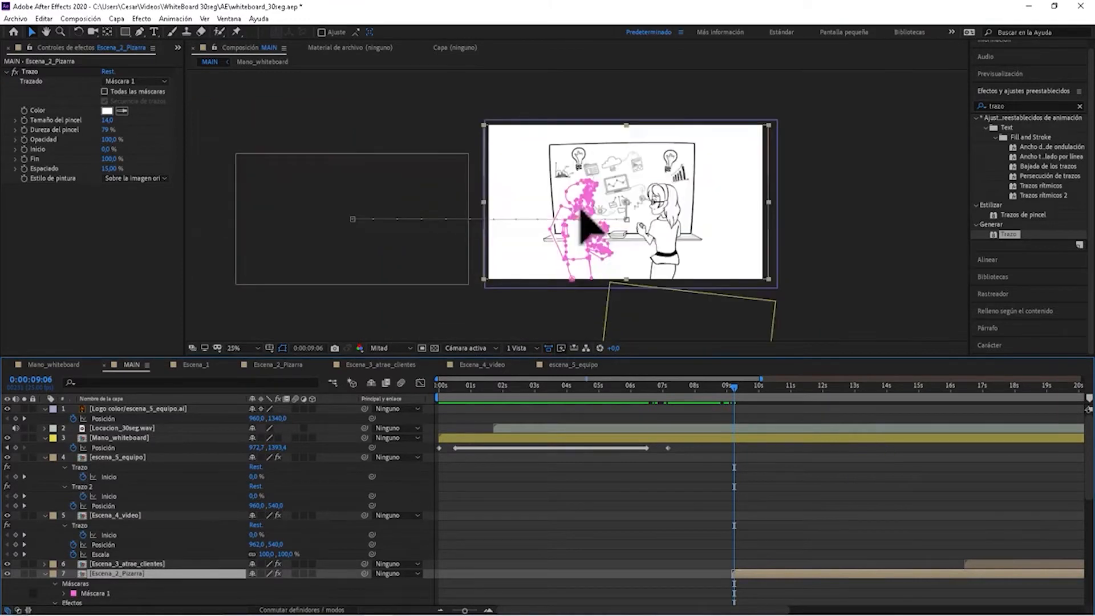
pyautogui.scroll(-4, 787, 477)
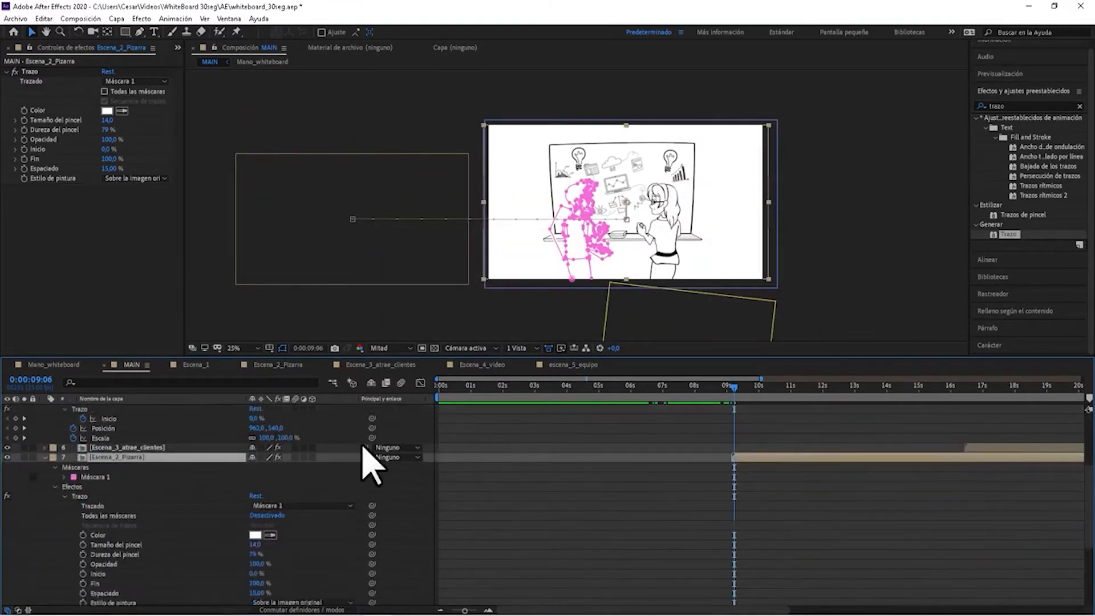
pyautogui.click(55, 487)
pyautogui.click(56, 487)
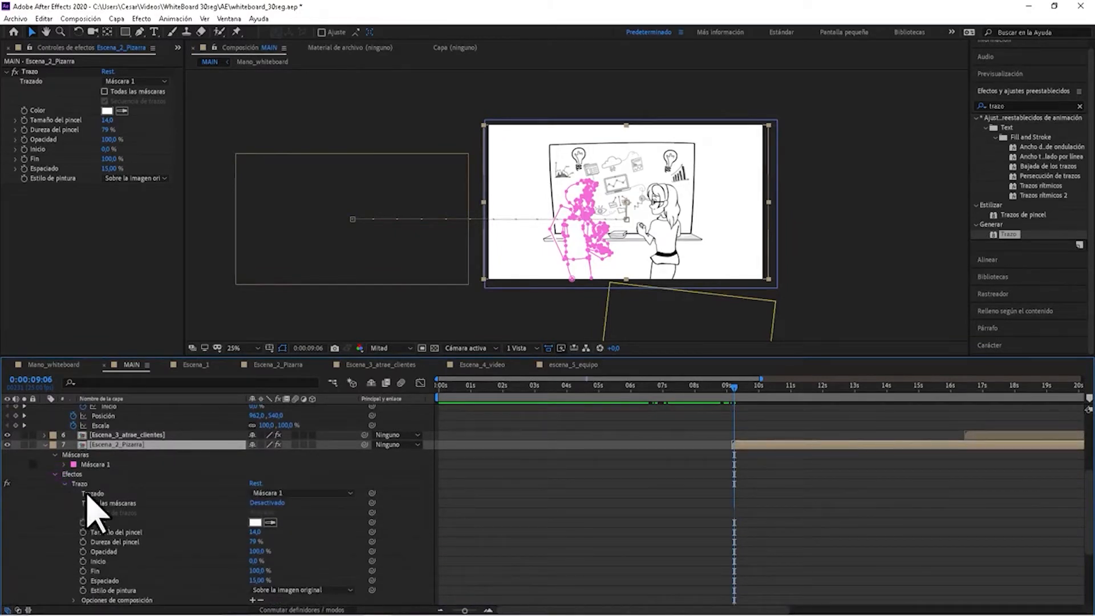
pyautogui.scroll(-3, 155, 472)
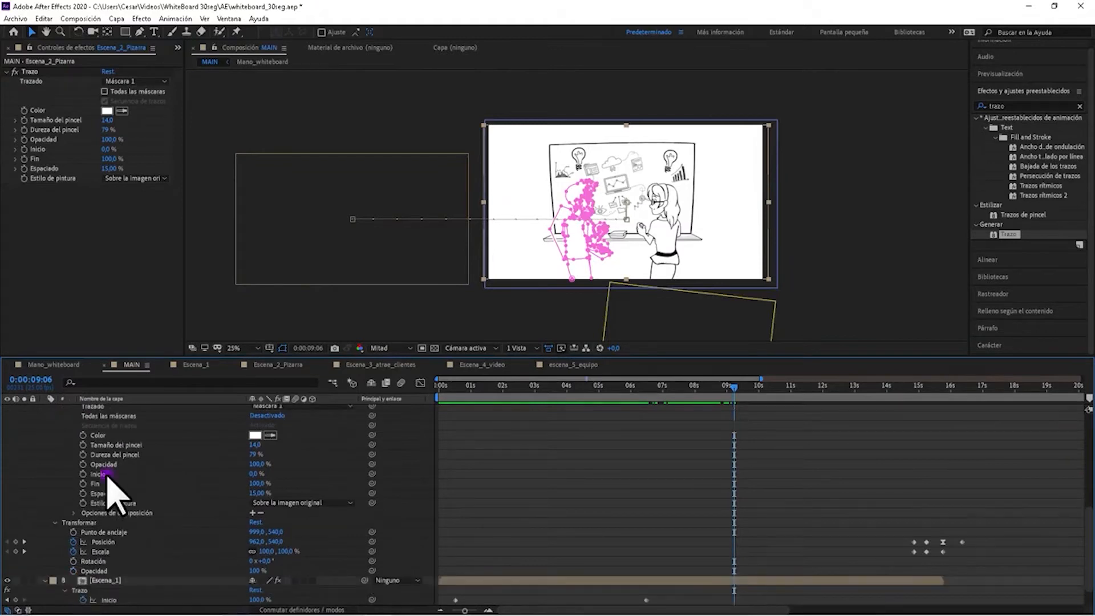
pyautogui.click(106, 474)
pyautogui.scroll(3, 787, 557)
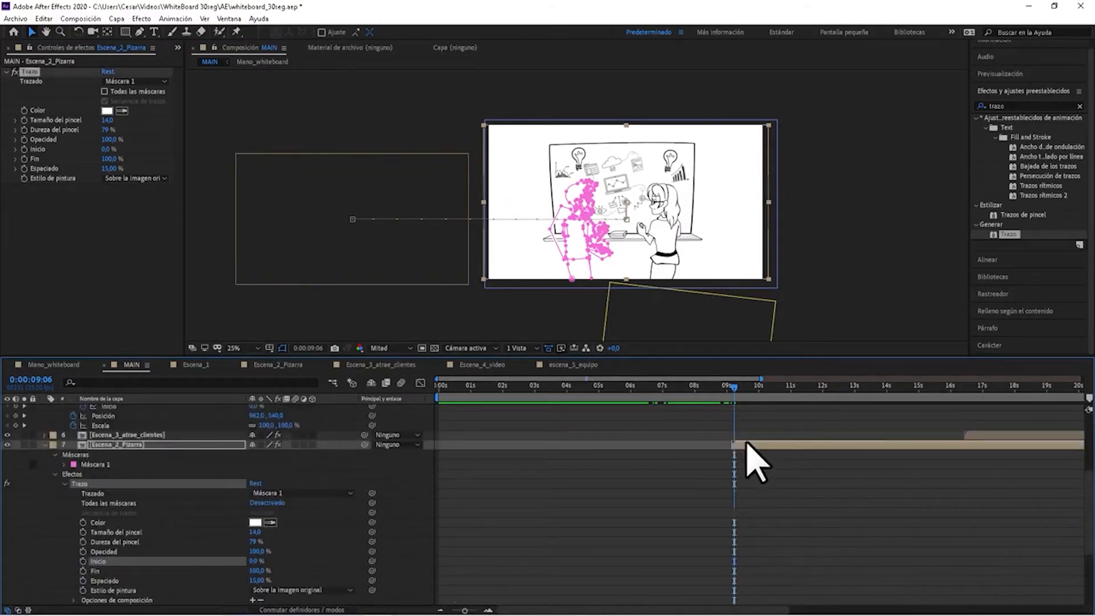
# Add an Inicio keyframe at 0 % at the start of the Escena_2_Pizarra layer, at 0:00:09:04.
pyautogui.moveTo(466, 612); pyautogui.dragTo(475, 610)
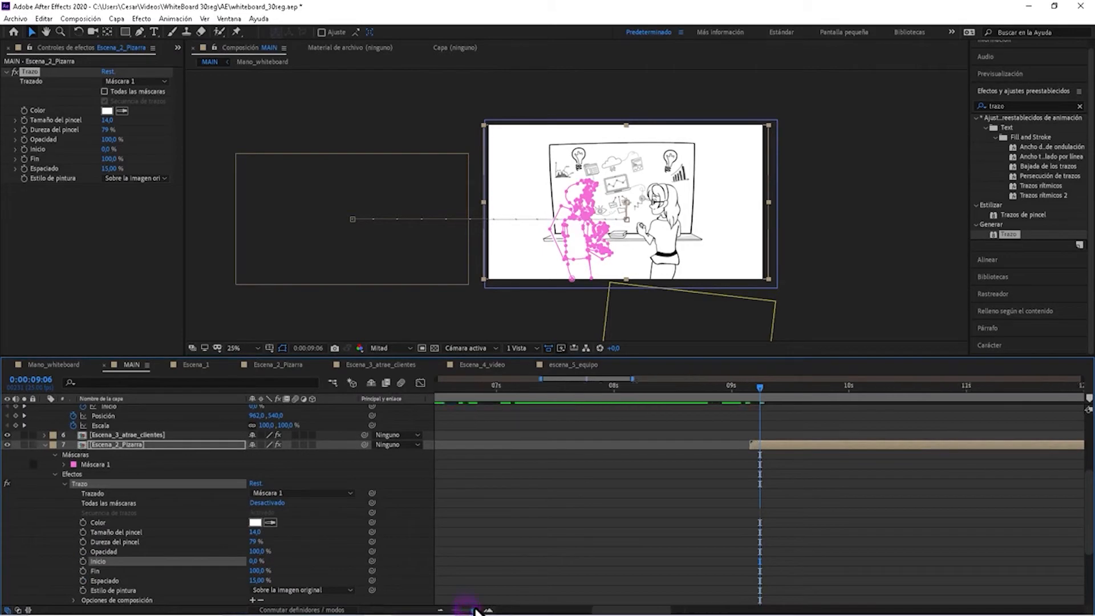
pyautogui.moveTo(752, 391); pyautogui.dragTo(745, 387)
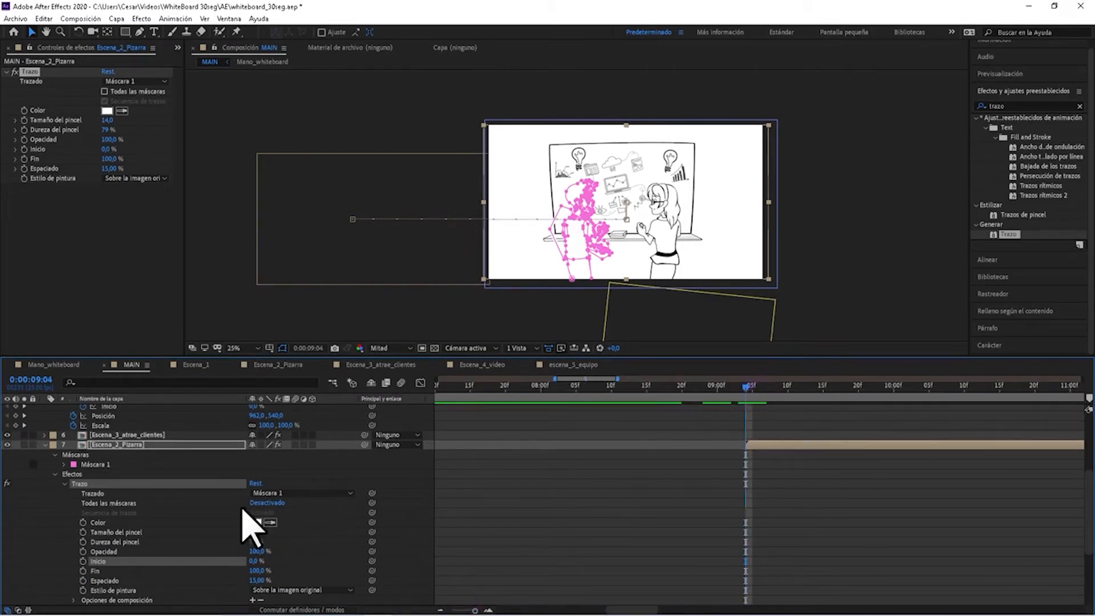
pyautogui.scroll(-2, 60, 533)
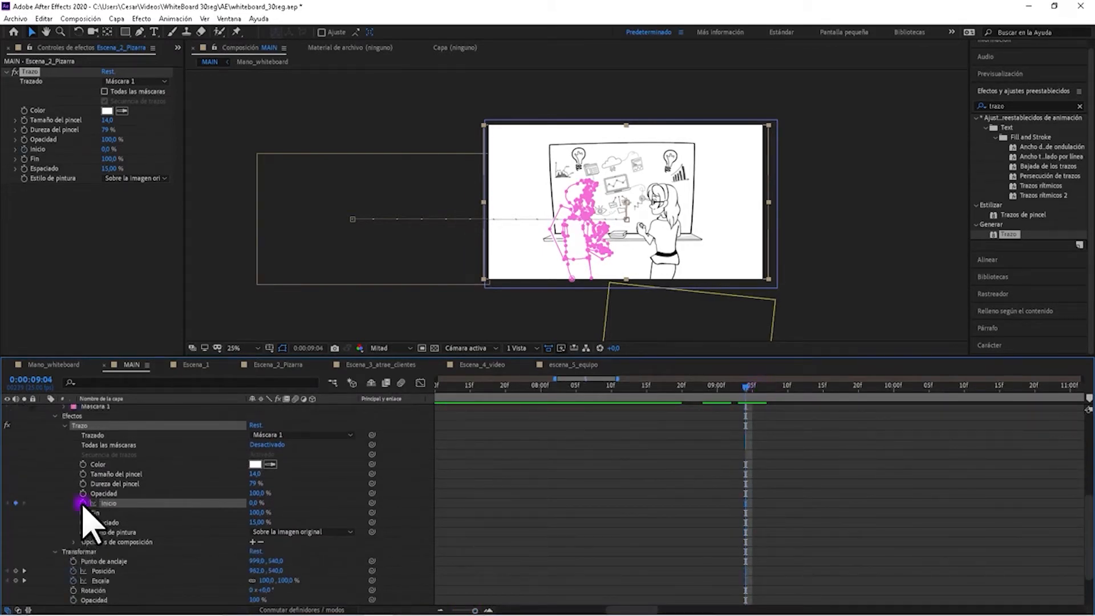
# Add a second Inicio keyframe for the Trazo effect at 0:00:14:04 and set it to 100 %.
pyautogui.moveTo(473, 610); pyautogui.dragTo(454, 610)
pyautogui.scroll(2, 690, 465)
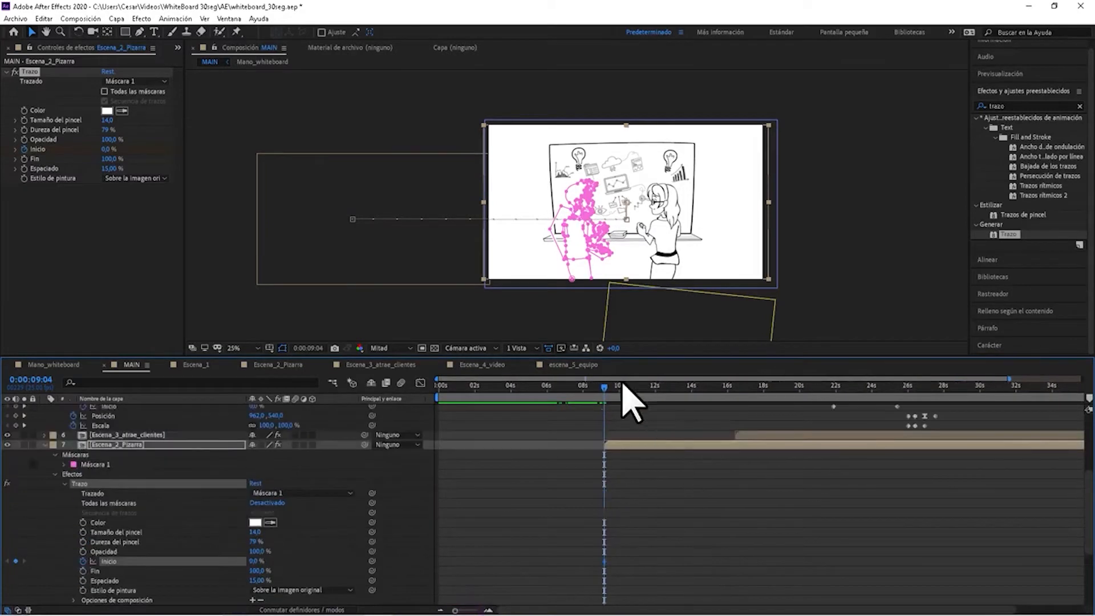
pyautogui.moveTo(605, 389); pyautogui.dragTo(705, 420)
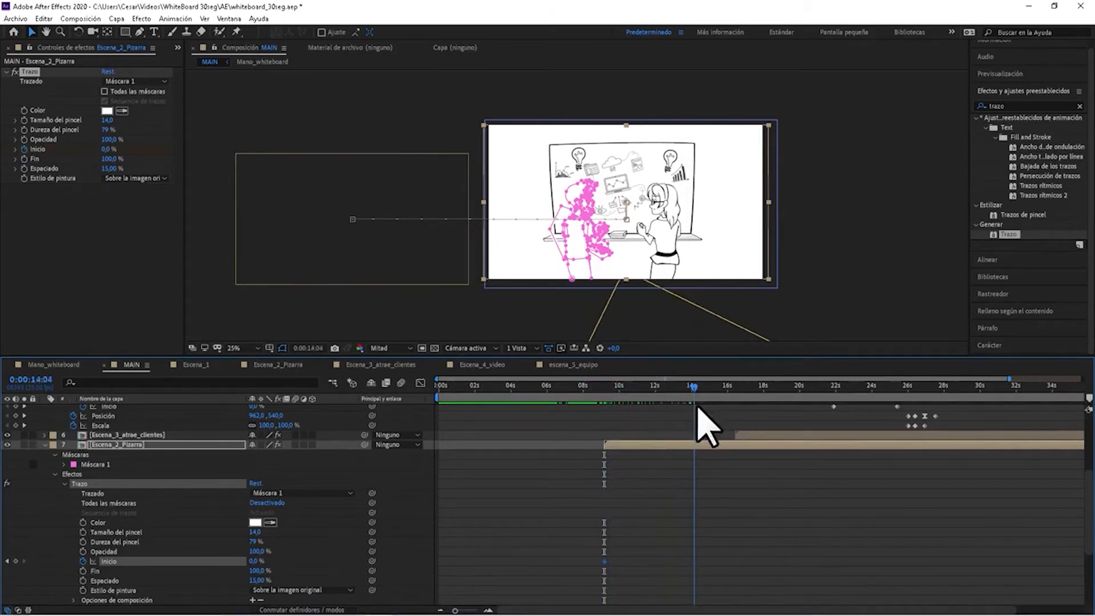
pyautogui.scroll(-2, 741, 462)
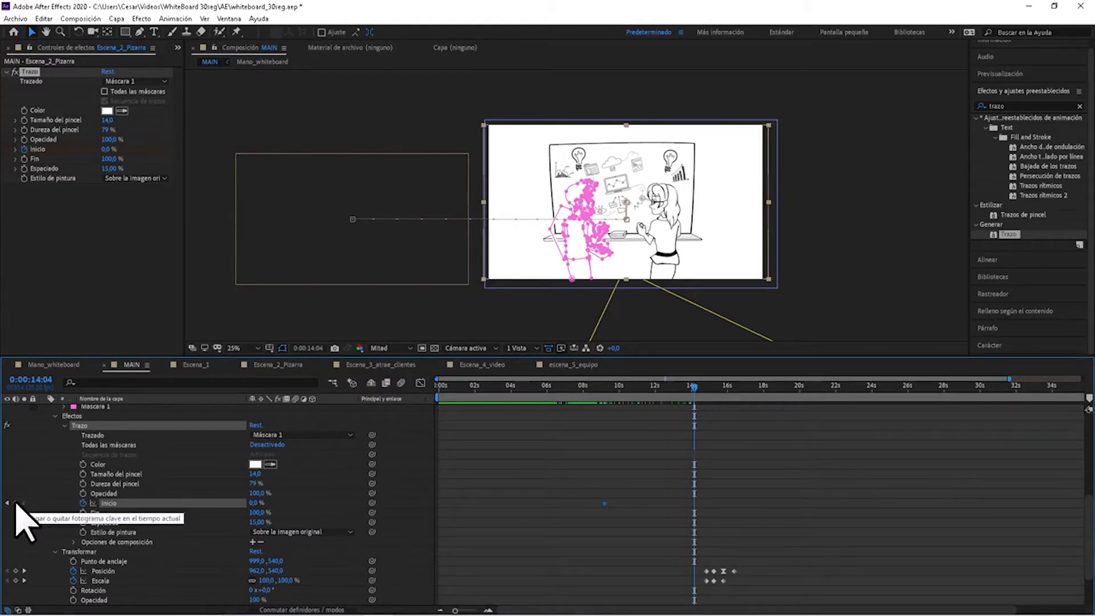
pyautogui.click(15, 504)
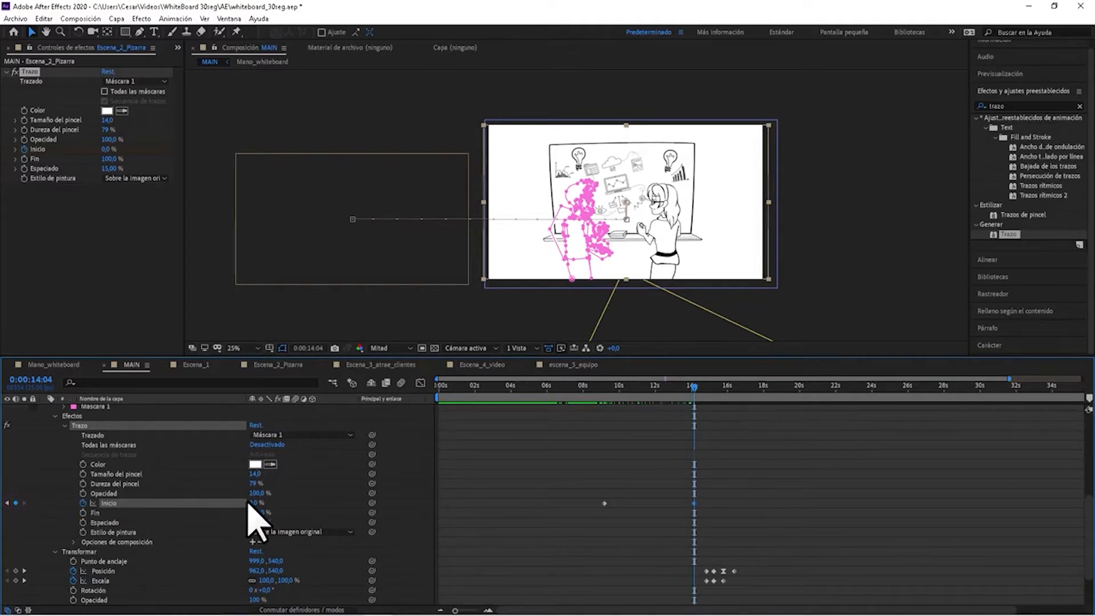
pyautogui.moveTo(258, 504); pyautogui.dragTo(411, 502)
# Preview the Escena_2_Pizarra reveal from just before its first Inicio keyframe.
pyautogui.moveTo(610, 388); pyautogui.dragTo(599, 430)
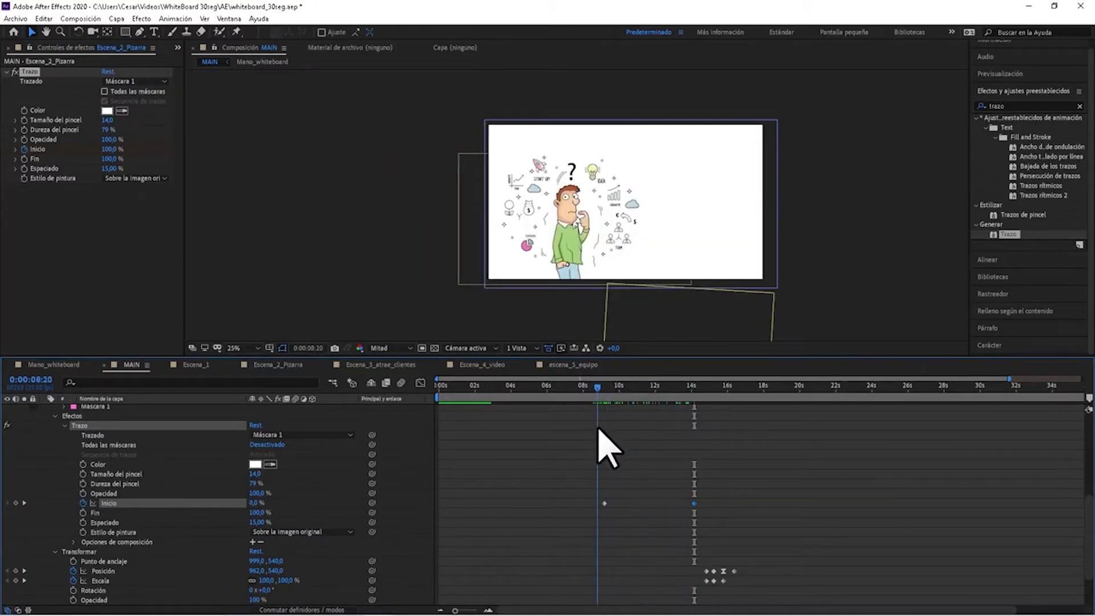
pyautogui.click(634, 462)
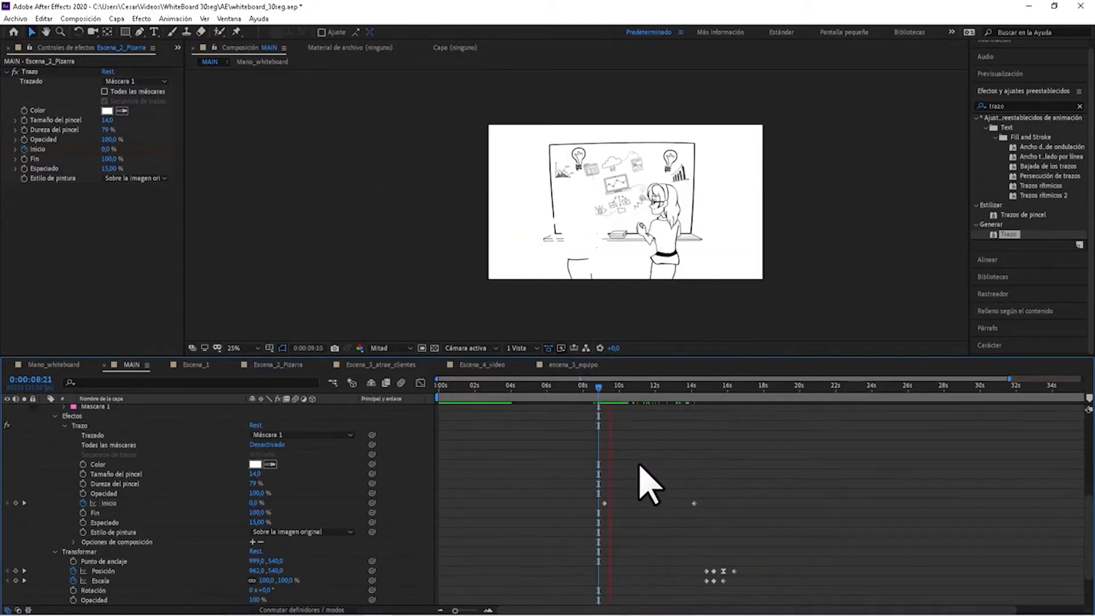
pyautogui.press('space')
# Mute the audio of the Locucion_30seg.wav layer.
pyautogui.scroll(5, 42, 481)
pyautogui.scroll(2, 35, 464)
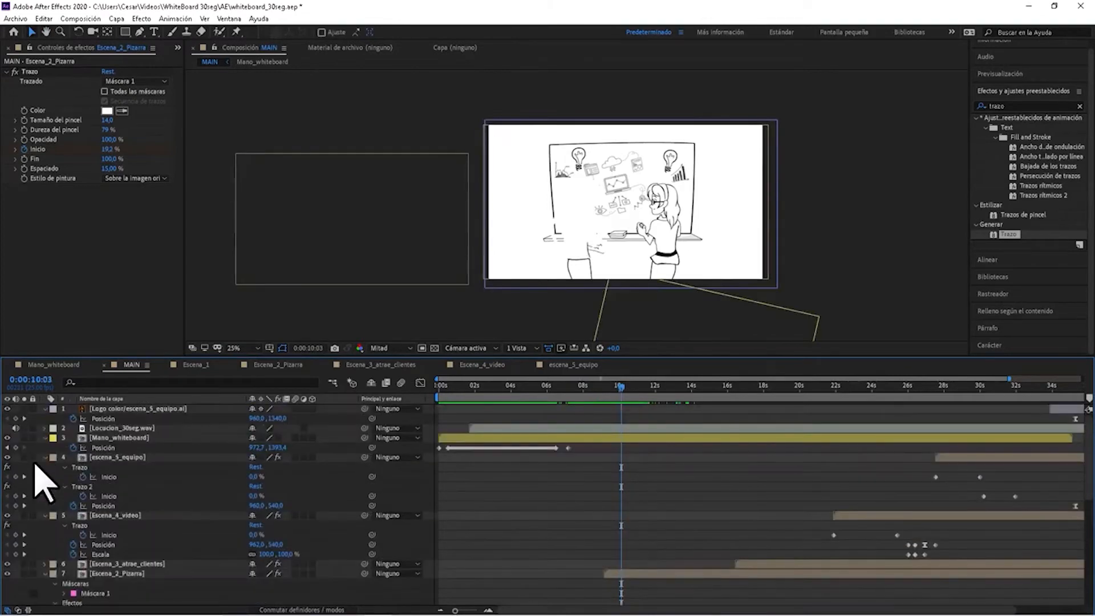
pyautogui.click(16, 428)
# Play back the man's drawing reveal twice from the start of Escena_2_Pizarra, the second time through to the coloured scene.
pyautogui.scroll(-1, 614, 515)
pyautogui.scroll(-3, 616, 536)
pyautogui.moveTo(622, 399)
pyautogui.mouseDown()
pyautogui.moveTo(630, 405)
pyautogui.moveTo(605, 399)
pyautogui.mouseUp()
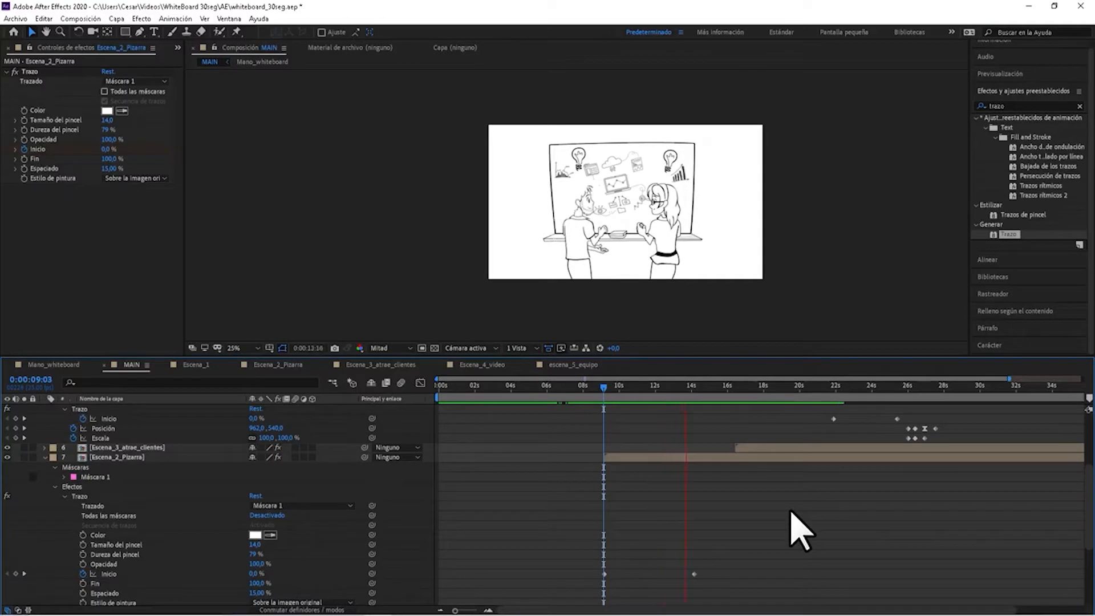
pyautogui.press('space')
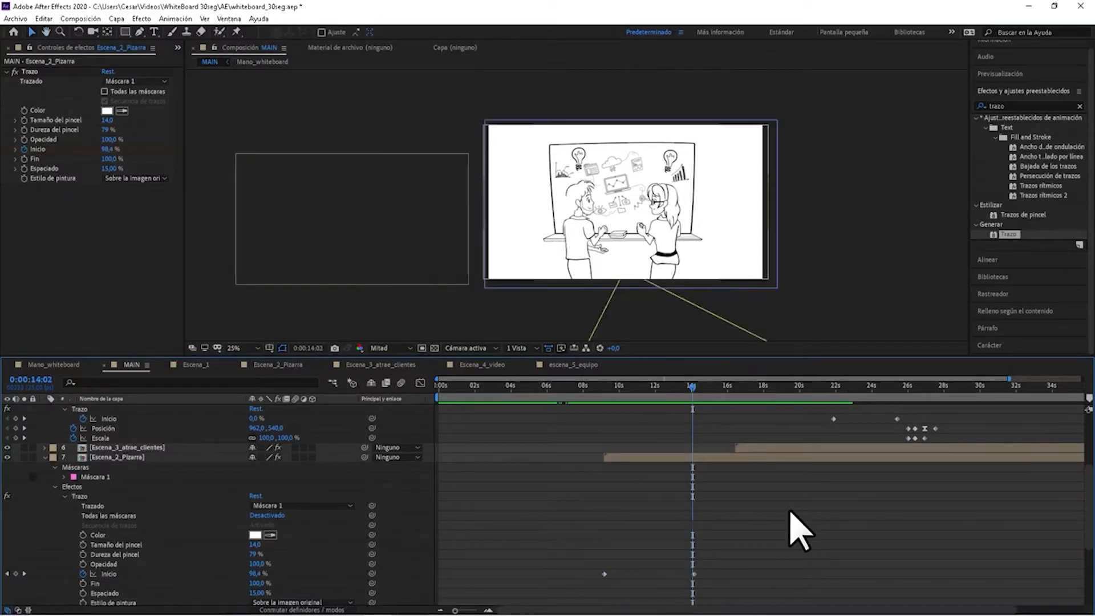
pyautogui.moveTo(643, 387); pyautogui.dragTo(606, 391)
pyautogui.press('space')
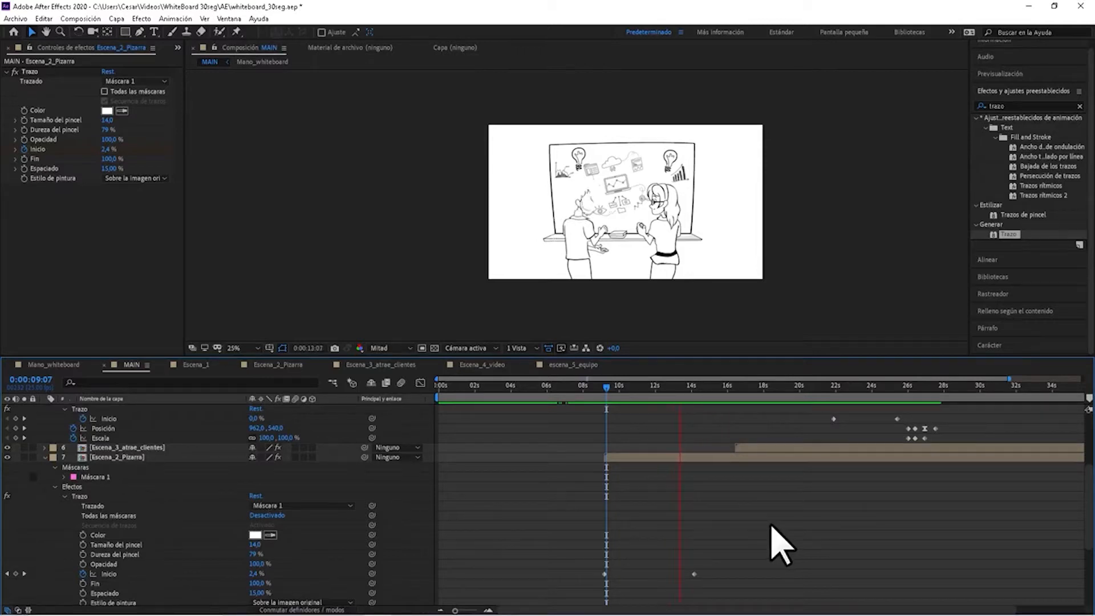
pyautogui.press('space')
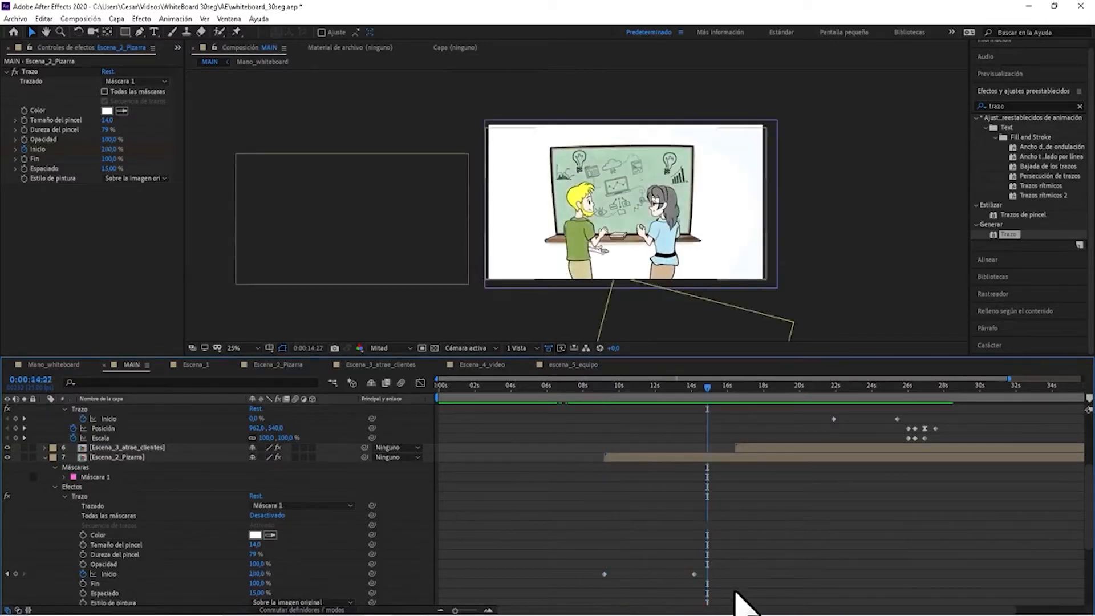
# Return to the first Inicio keyframe of Escena_2_Pizarra at 0:00:09:04 and review the layer's Máscara 1 and Trazo properties.
pyautogui.scroll(-2, 759, 556)
pyautogui.click(7, 516)
pyautogui.click(8, 515)
pyautogui.scroll(3, 399, 530)
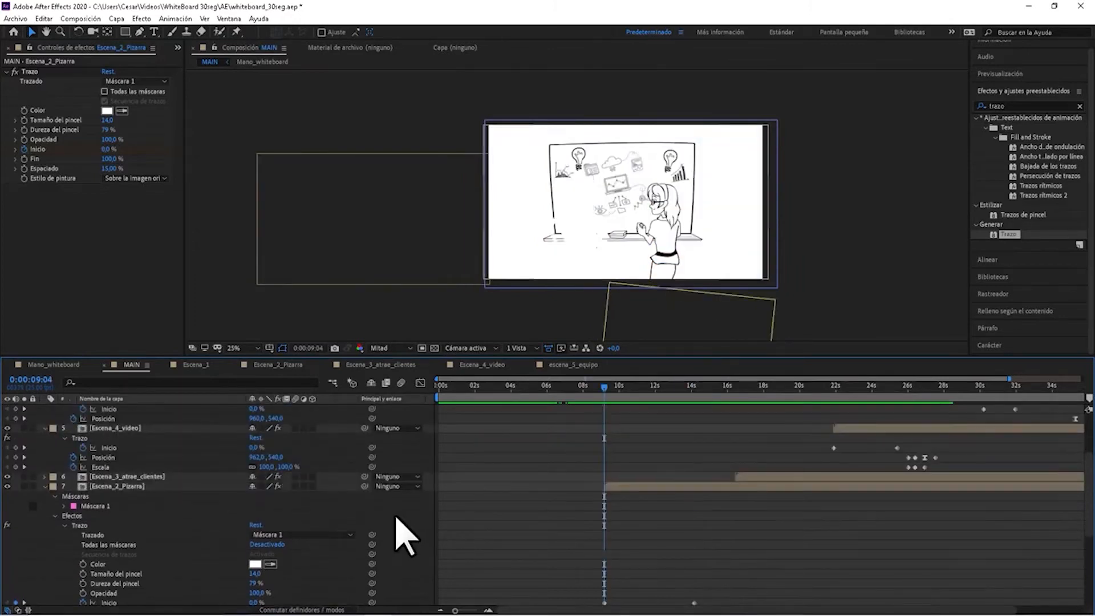
pyautogui.click(134, 487)
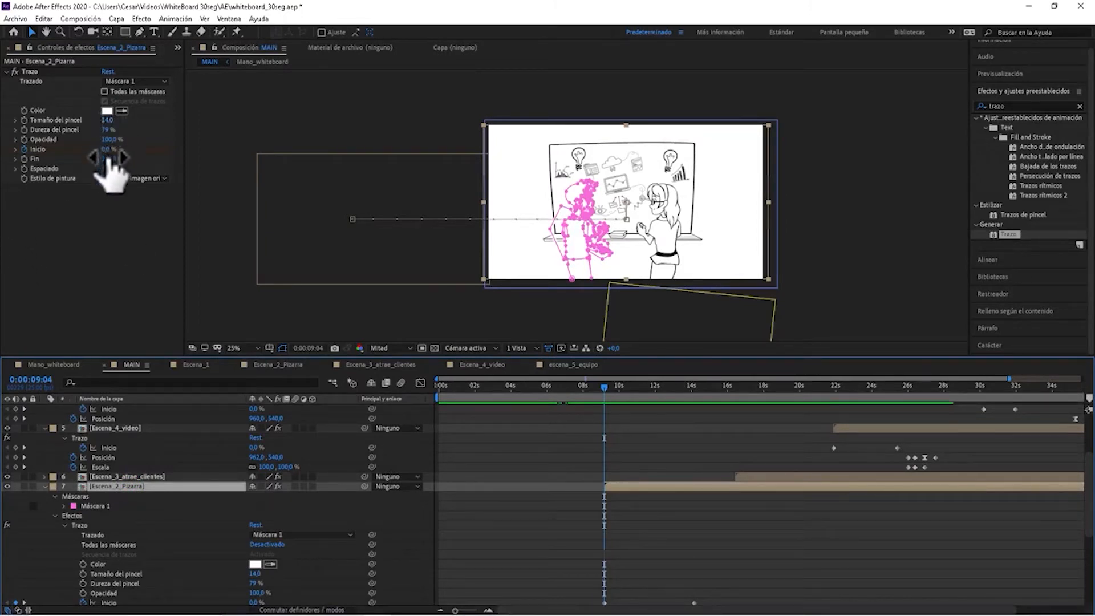
pyautogui.scroll(-3, 154, 576)
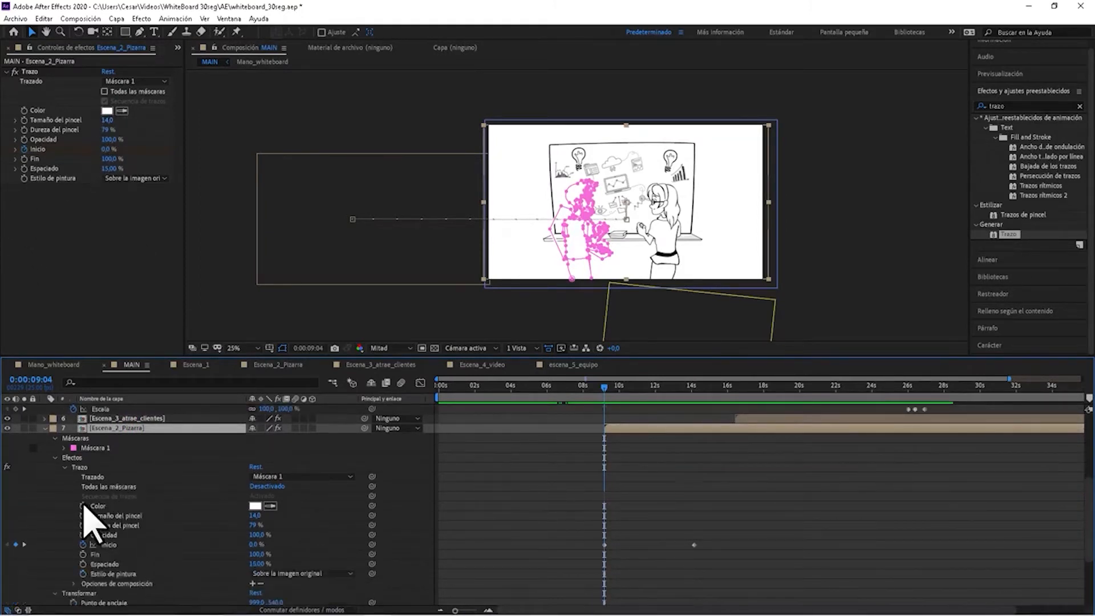
pyautogui.scroll(-2, 86, 538)
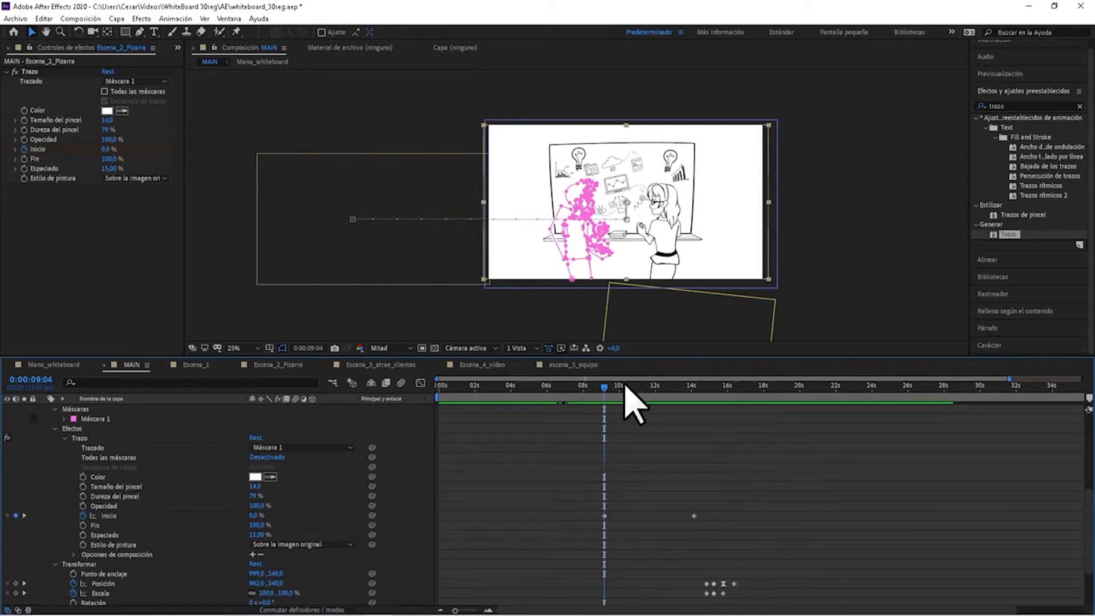
# Play back the man's drawing reveal from 0:00:10:03 and return to the first Inicio keyframe of Escena_2_Pizarra.
pyautogui.moveTo(598, 389); pyautogui.dragTo(619, 409)
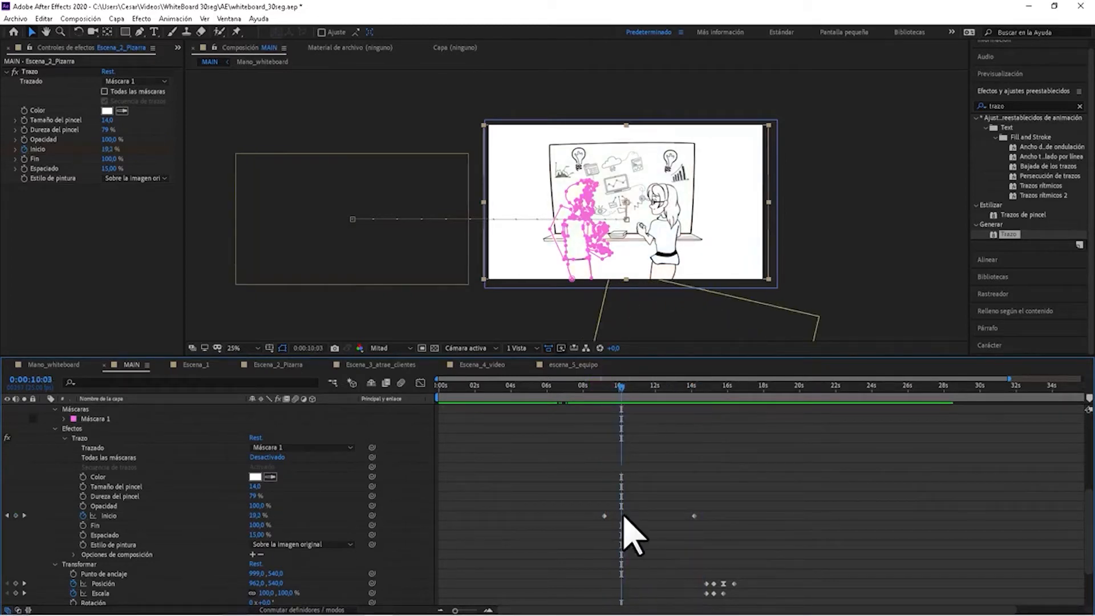
pyautogui.click(660, 479)
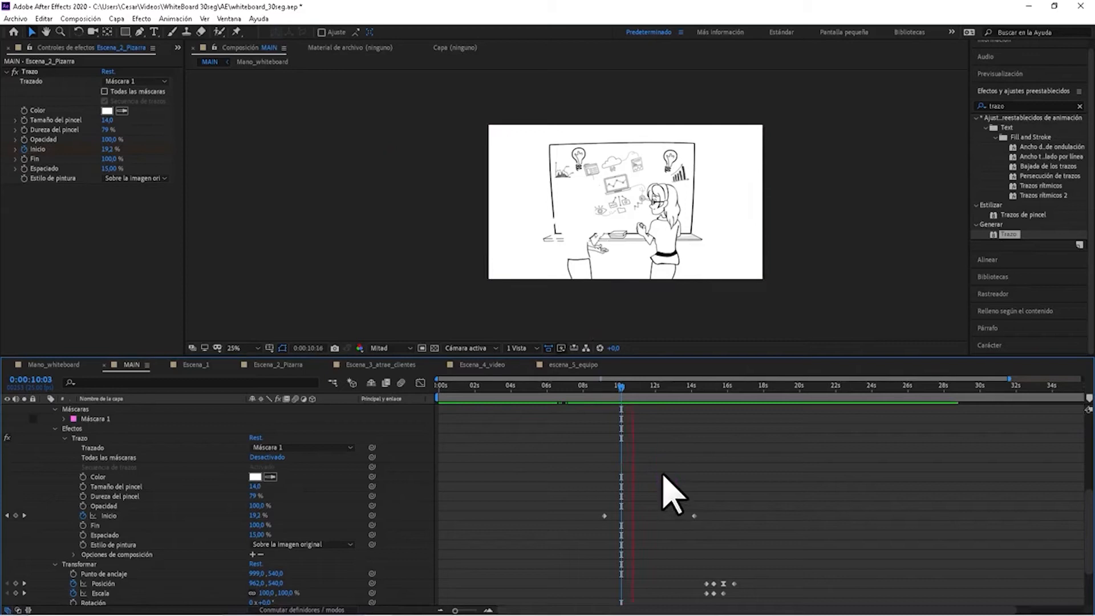
pyautogui.click(7, 515)
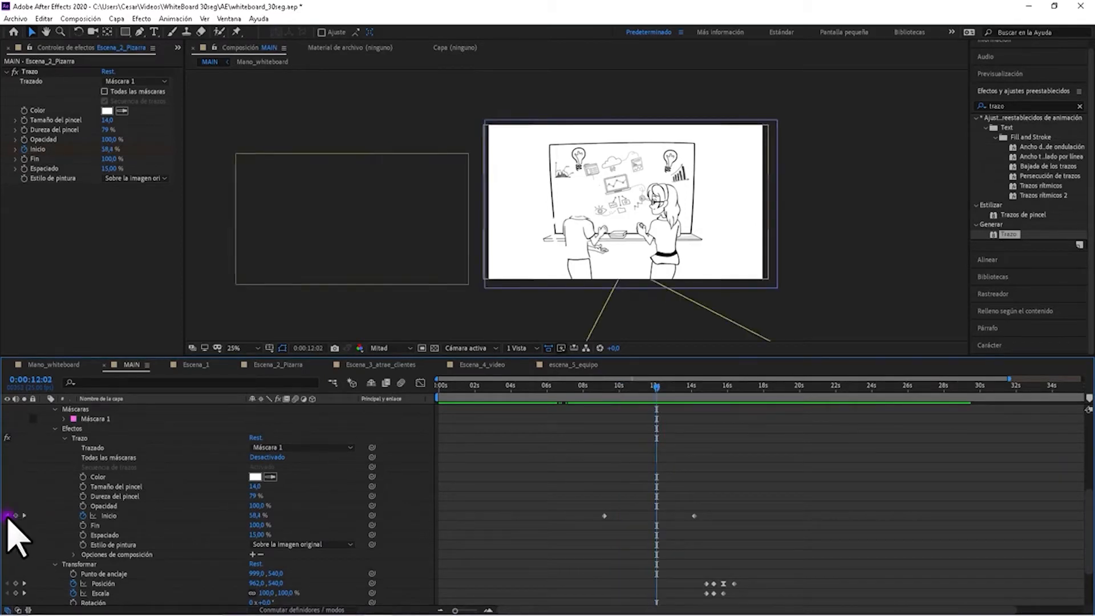
# Expand Máscara 1 of Escena_2_Pizarra and copy its Trazado de máscara.
pyautogui.scroll(1, 624, 515)
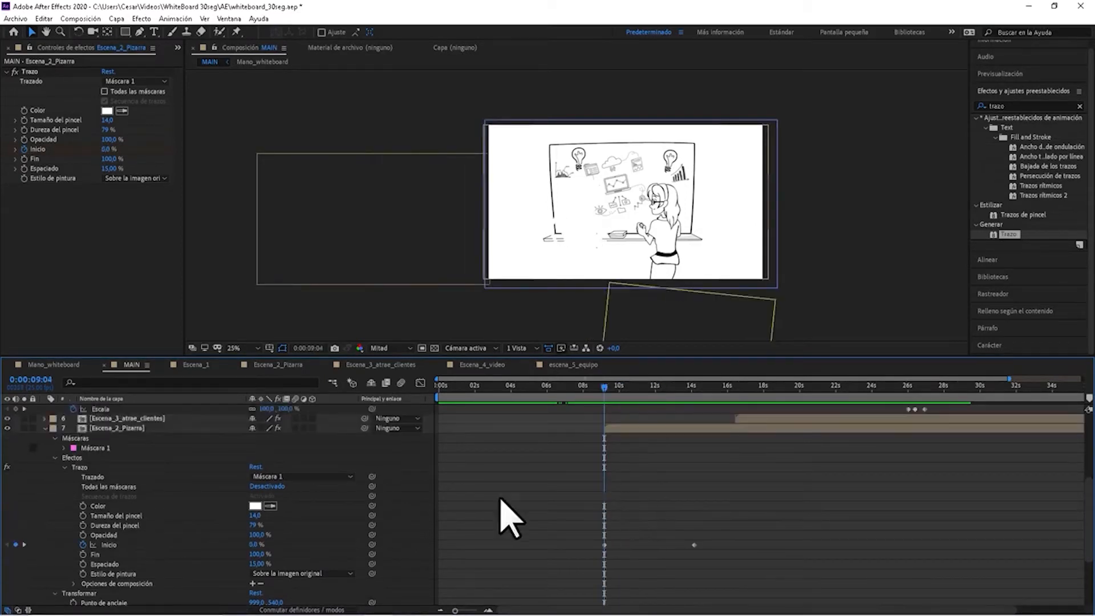
pyautogui.click(65, 448)
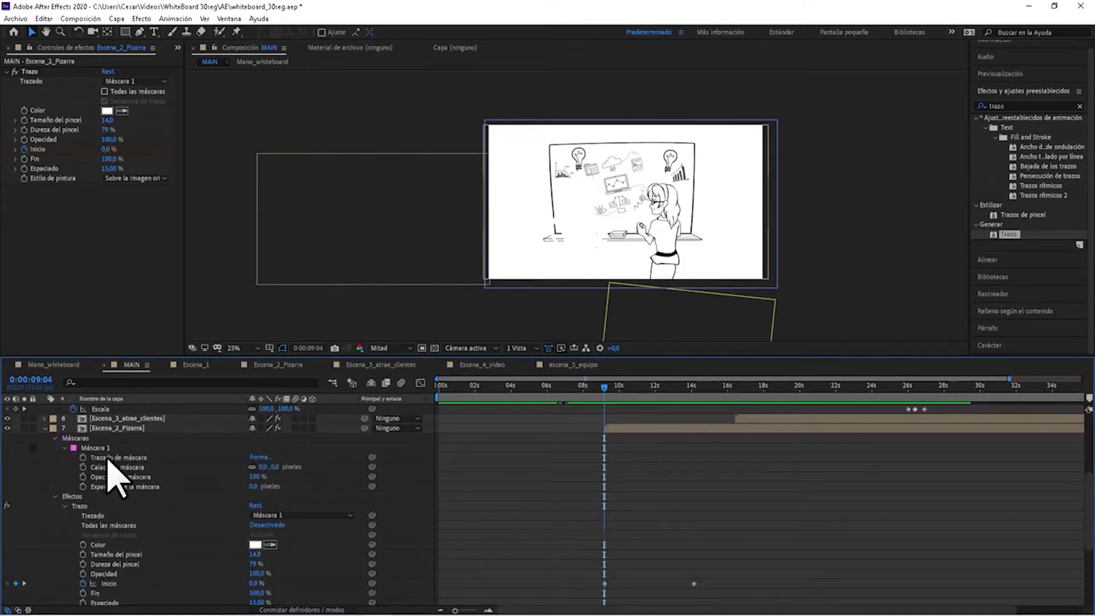
pyautogui.click(77, 448)
pyautogui.click(75, 439)
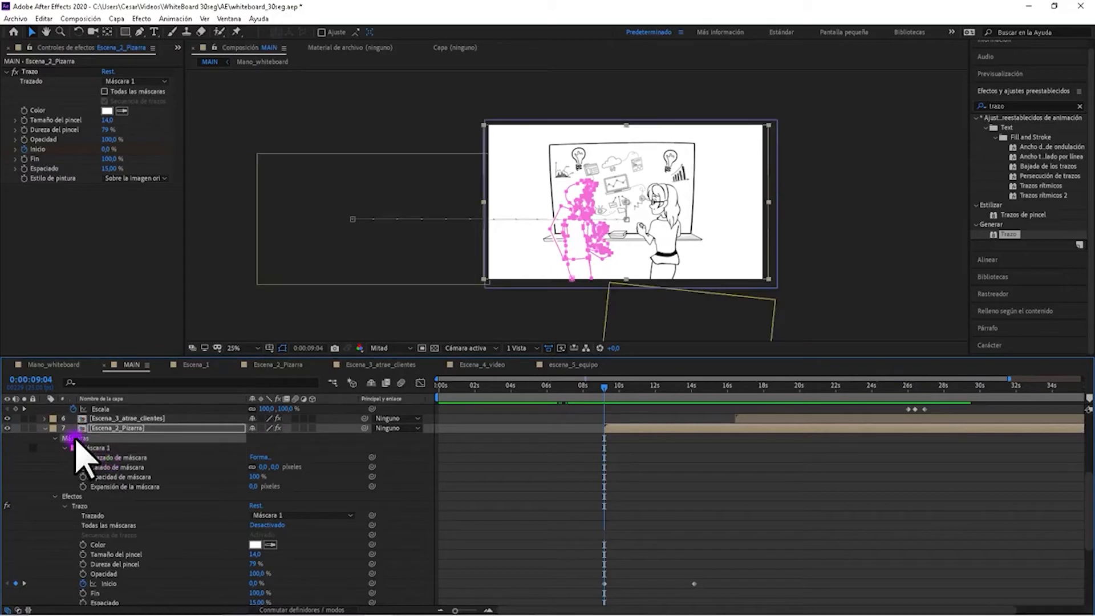
pyautogui.click(129, 456)
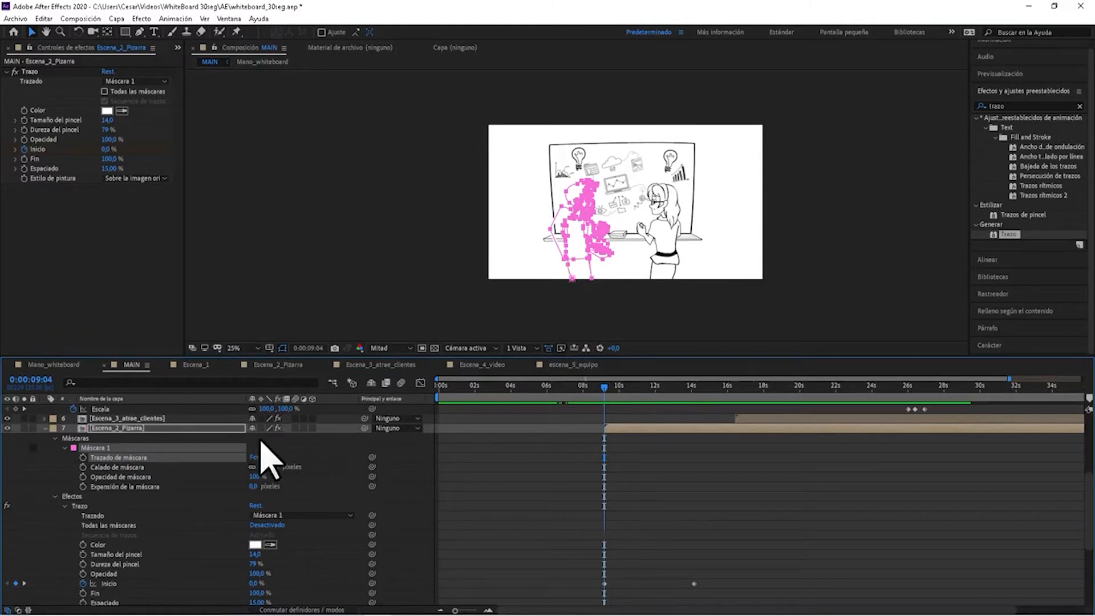
pyautogui.click(86, 438)
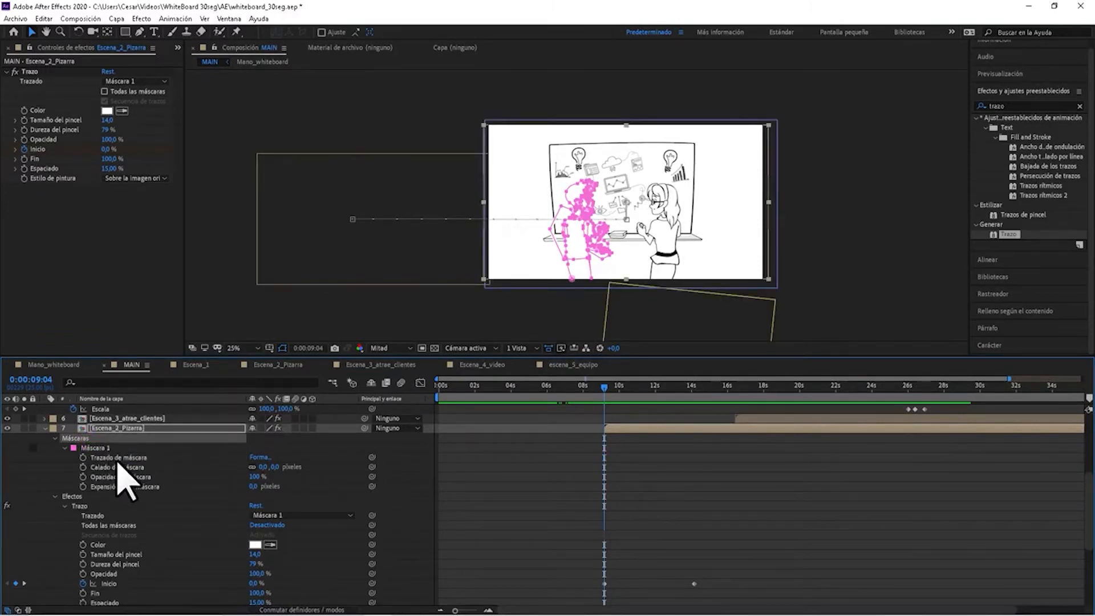
pyautogui.click(118, 458)
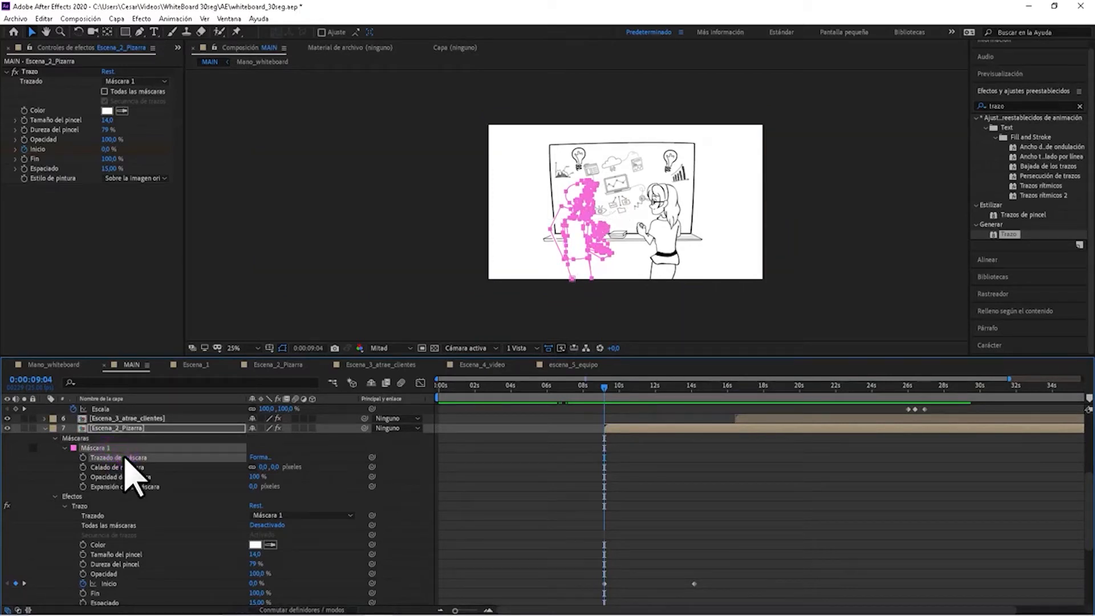
# Add a Posición keyframe to the Mano_whiteboard layer at 0:00:09:04 and move it slightly earlier in time.
pyautogui.scroll(5, 573, 471)
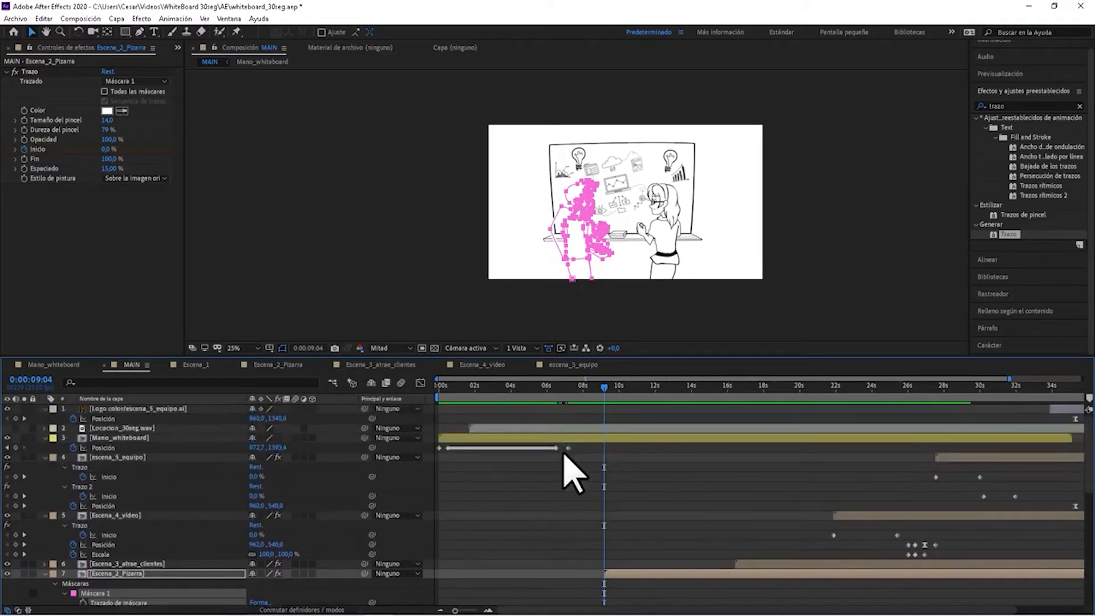
pyautogui.click(15, 448)
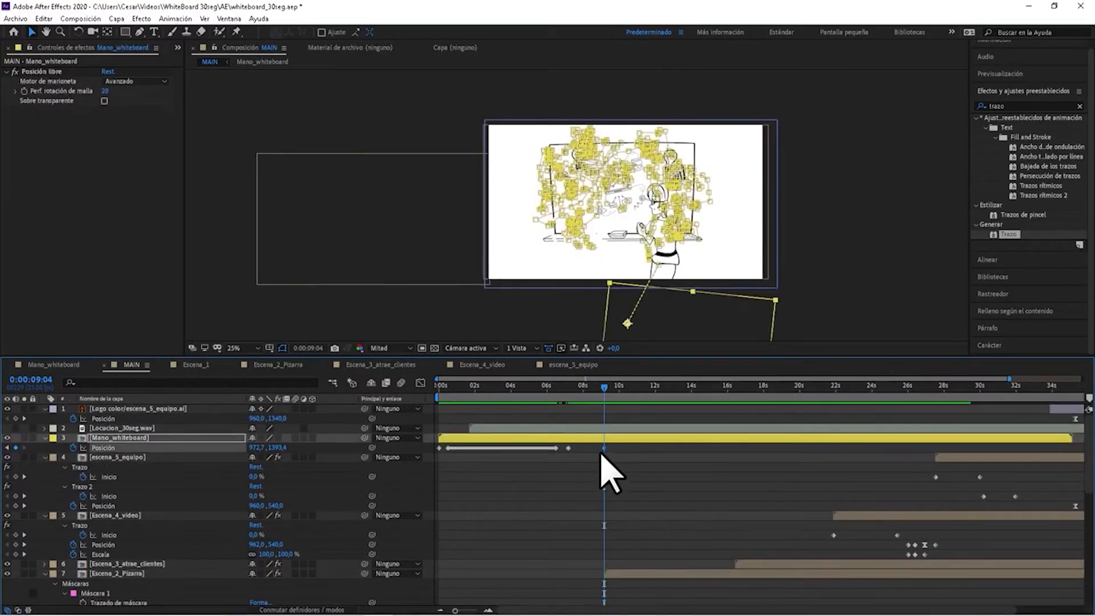
pyautogui.moveTo(600, 449); pyautogui.dragTo(595, 449)
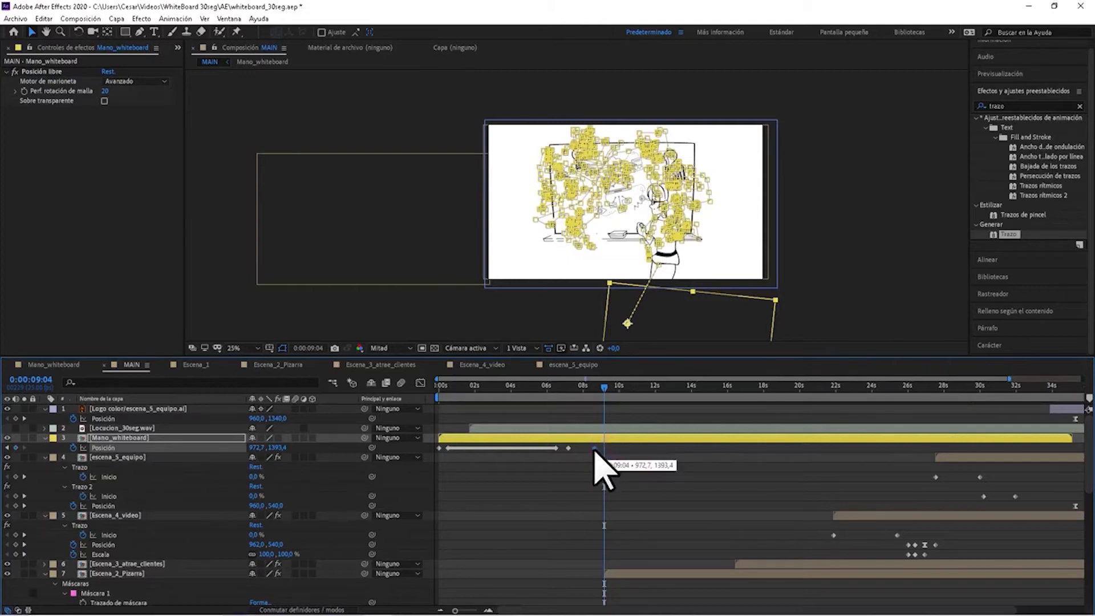
# Paste the copied mask path into the Posición property of Mano_whiteboard at 0:00:09:04.
pyautogui.scroll(-8, 630, 525)
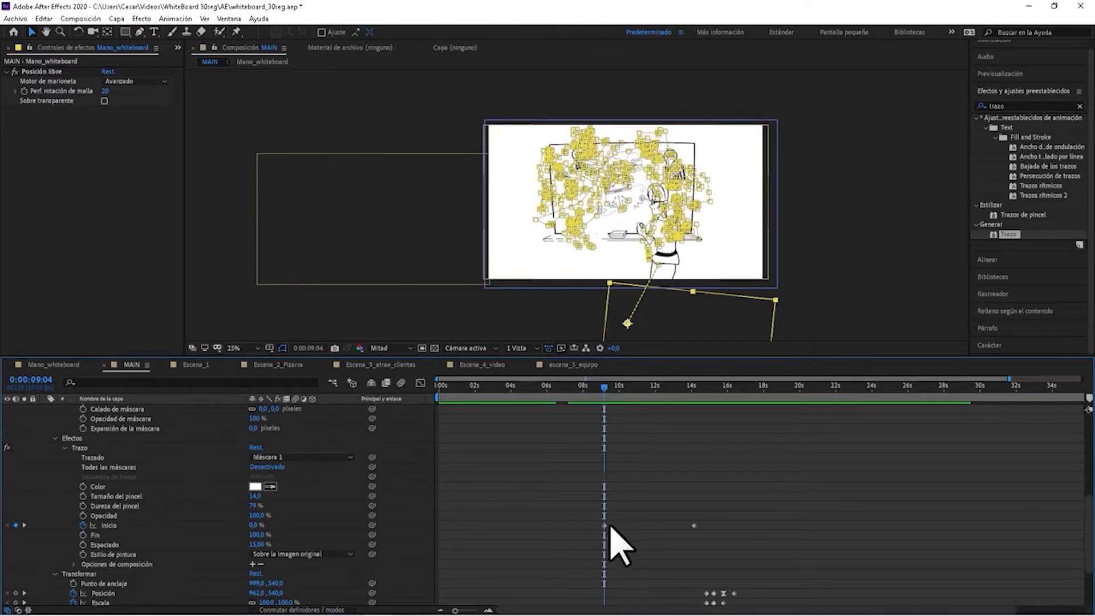
pyautogui.scroll(10, 610, 527)
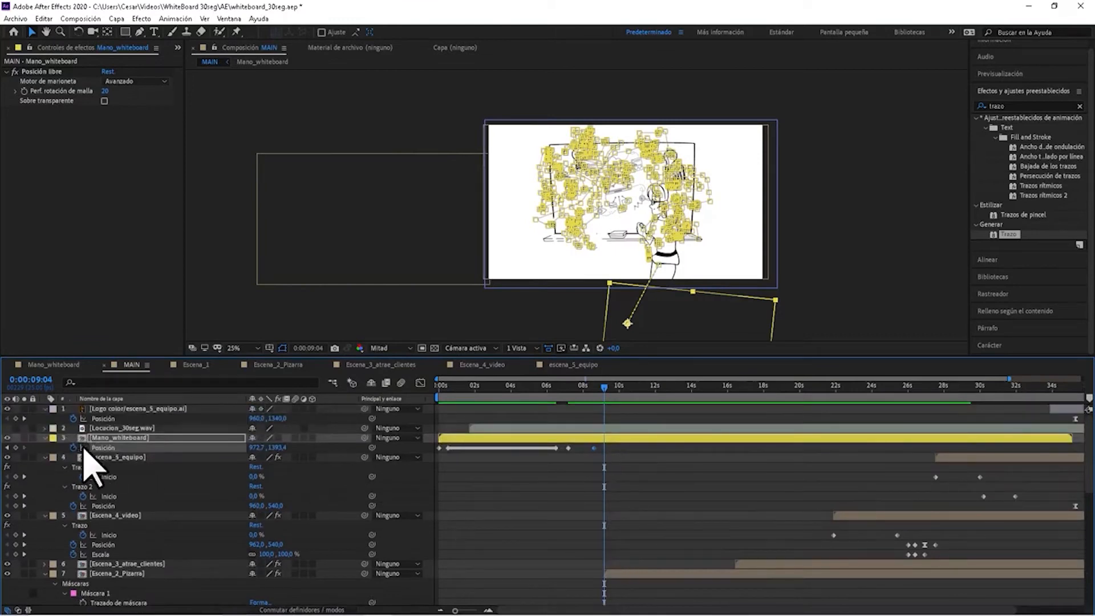
pyautogui.click(103, 448)
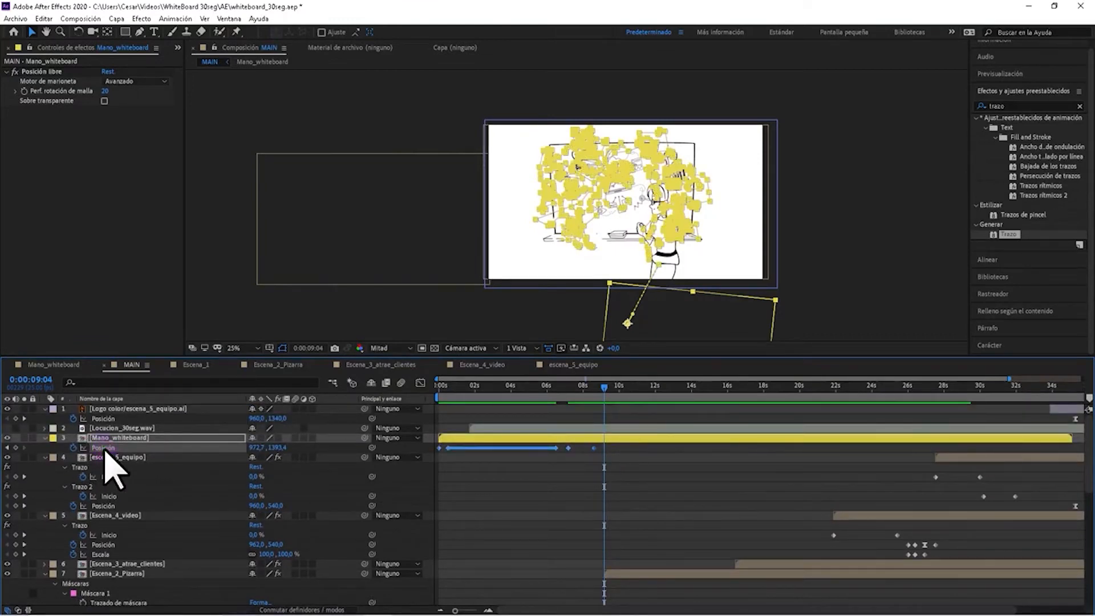
# Compare the Trazado de máscara and Inicio keyframes of Escena_2_Pizarra with the pasted Posición keyframes of Mano_whiteboard.
pyautogui.scroll(-3, 378, 498)
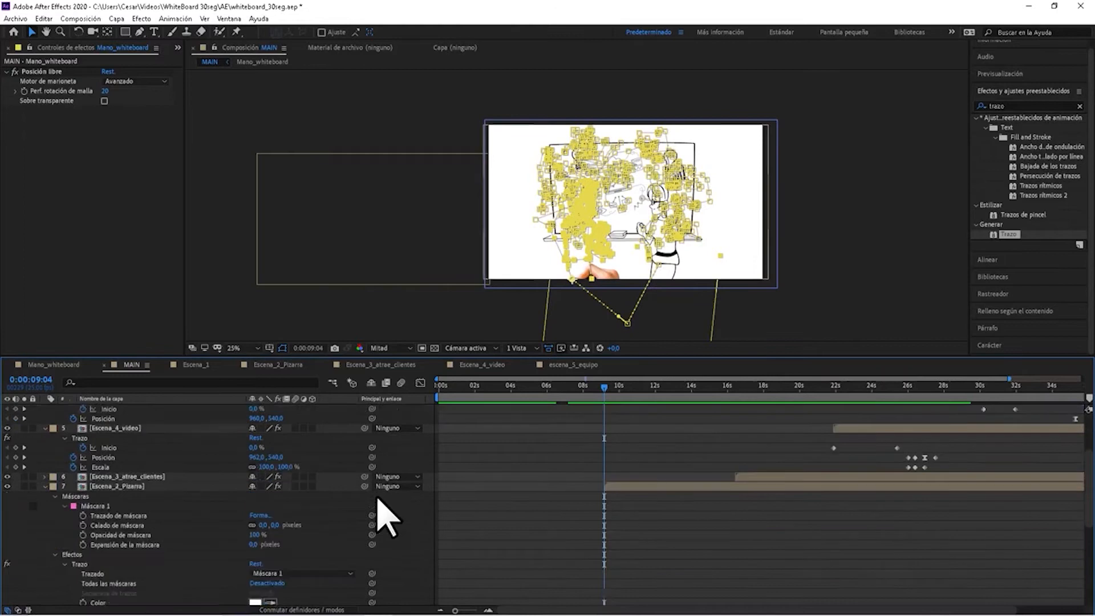
pyautogui.scroll(-1, 342, 514)
pyautogui.click(135, 488)
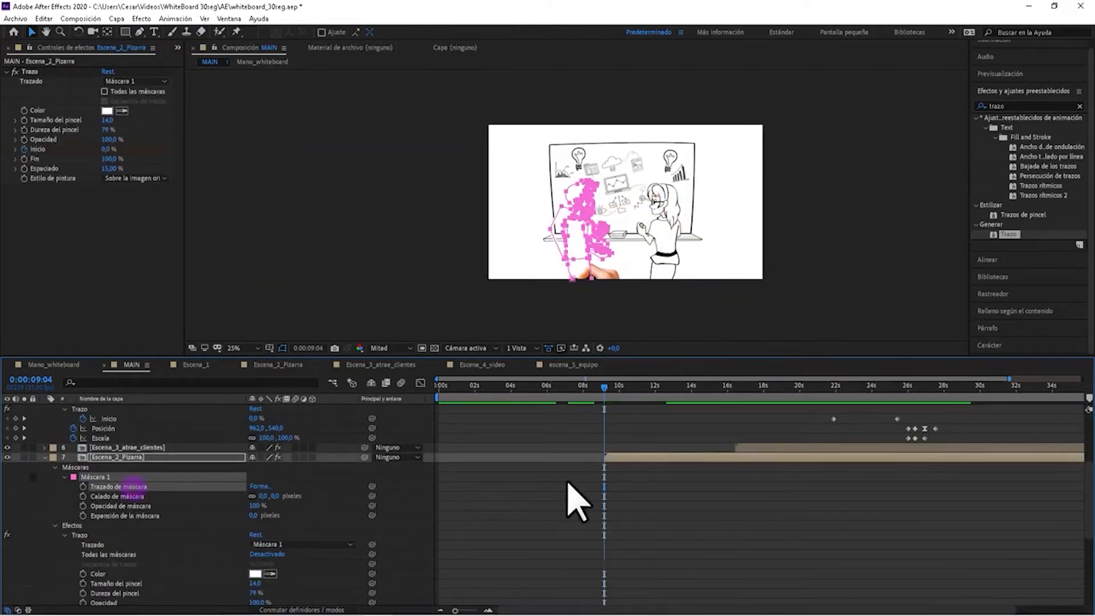
pyautogui.scroll(4, 567, 502)
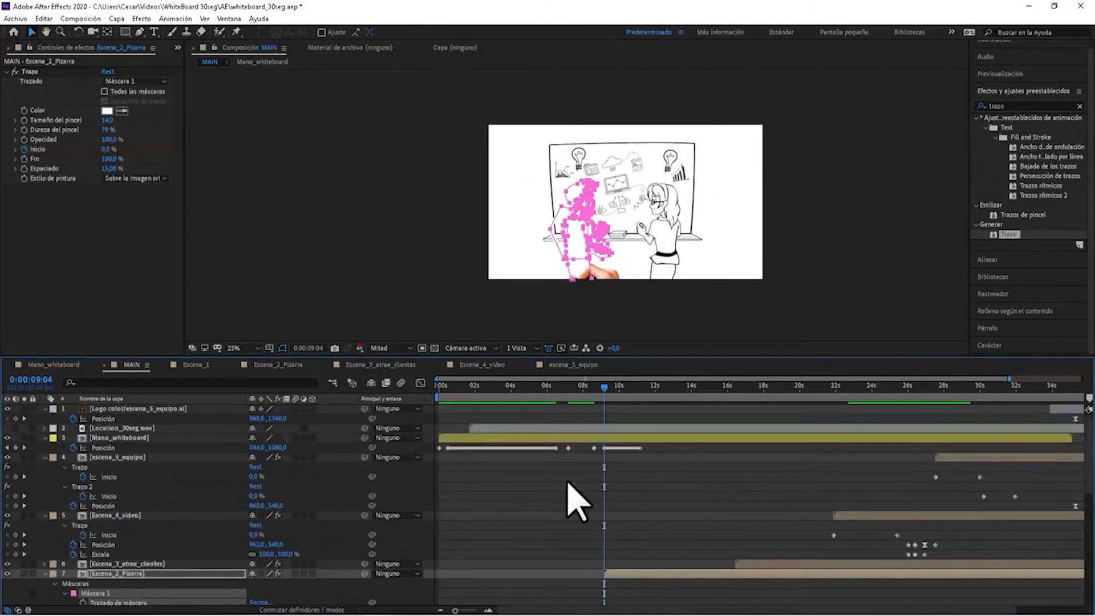
pyautogui.click(120, 437)
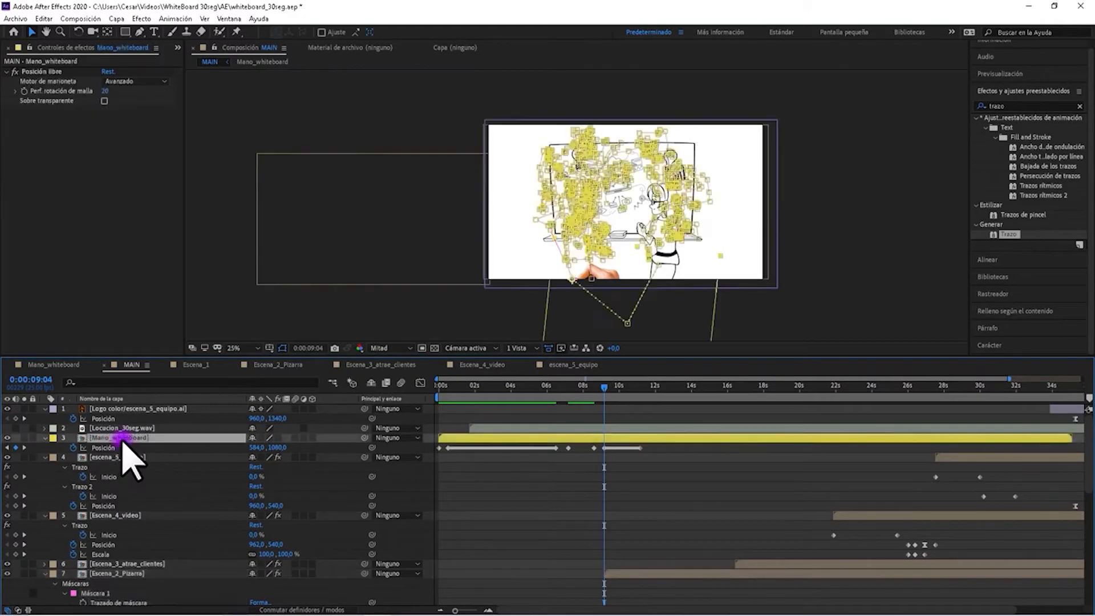
pyautogui.scroll(-3, 554, 567)
pyautogui.scroll(3, 559, 576)
pyautogui.scroll(-6, 556, 575)
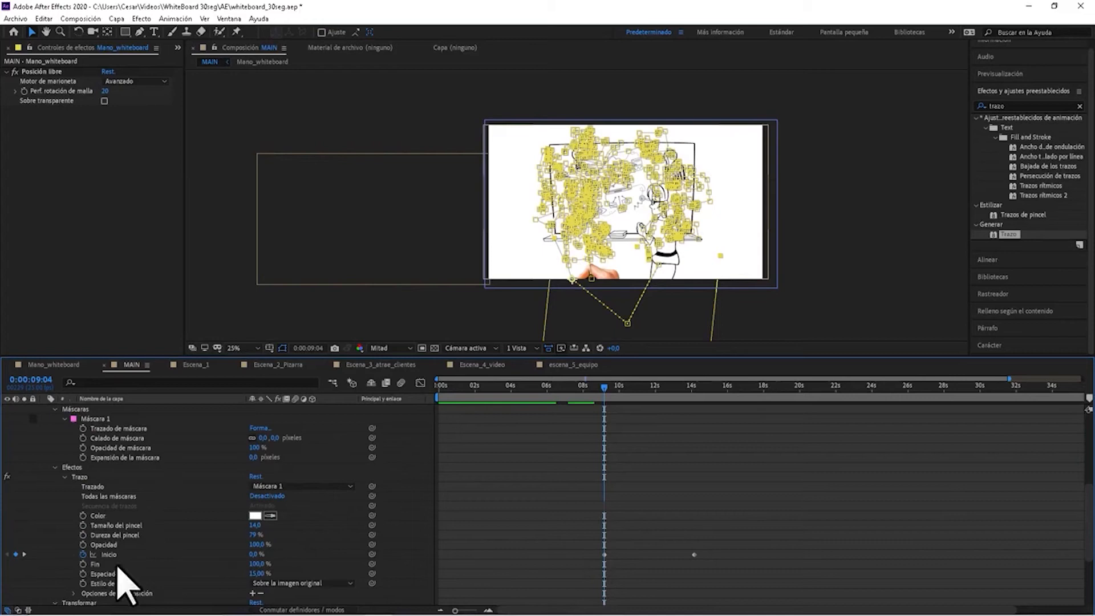
pyautogui.scroll(8, 629, 527)
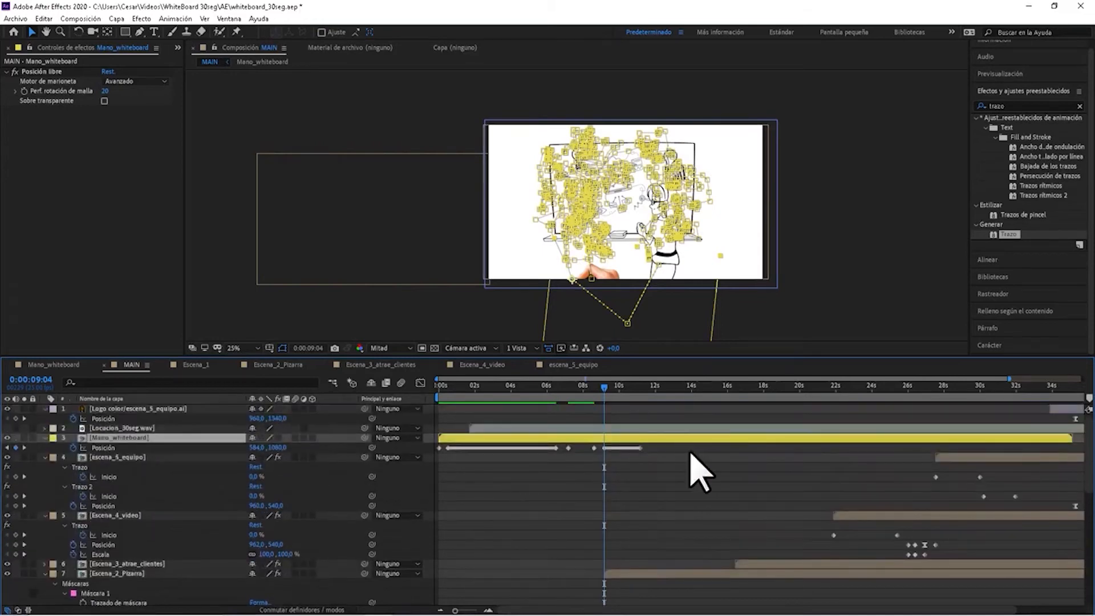
# Preview the hand's movement from 0:00:09:04 and go back to the first Inicio keyframe of Escena_2_Pizarra.
pyautogui.click(671, 502)
pyautogui.press('space')
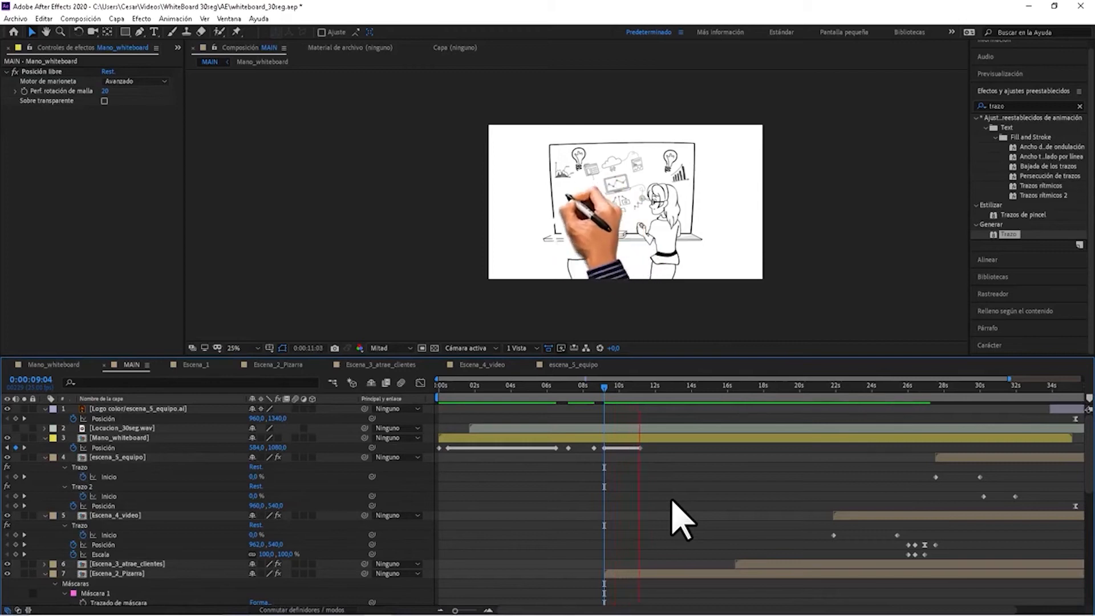
pyautogui.click(673, 500)
pyautogui.scroll(-3, 675, 500)
pyautogui.scroll(-3, 673, 499)
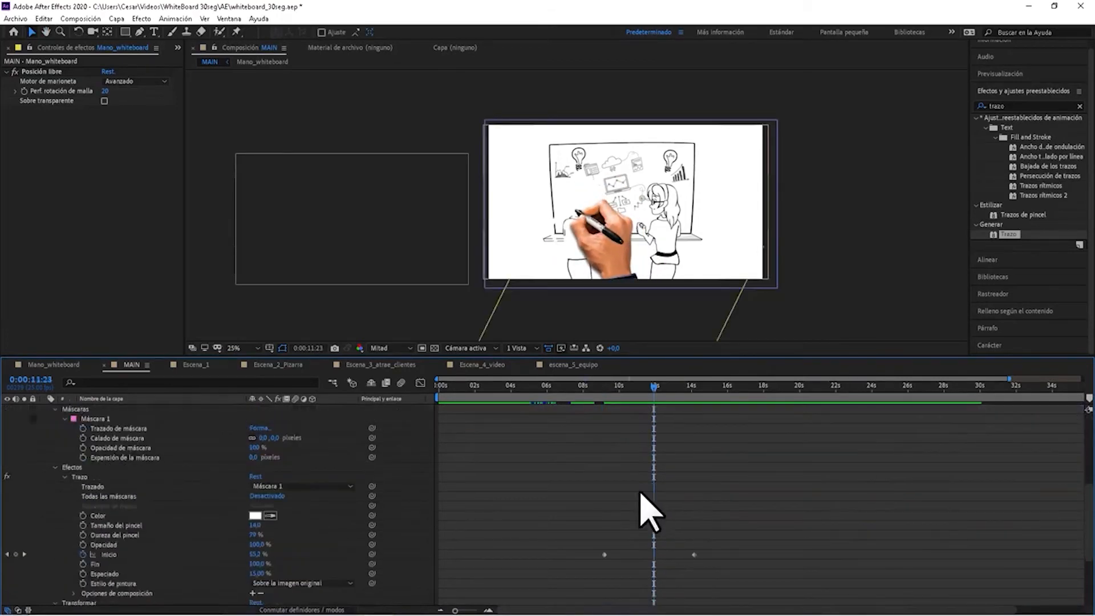
pyautogui.click(7, 554)
pyautogui.scroll(6, 679, 502)
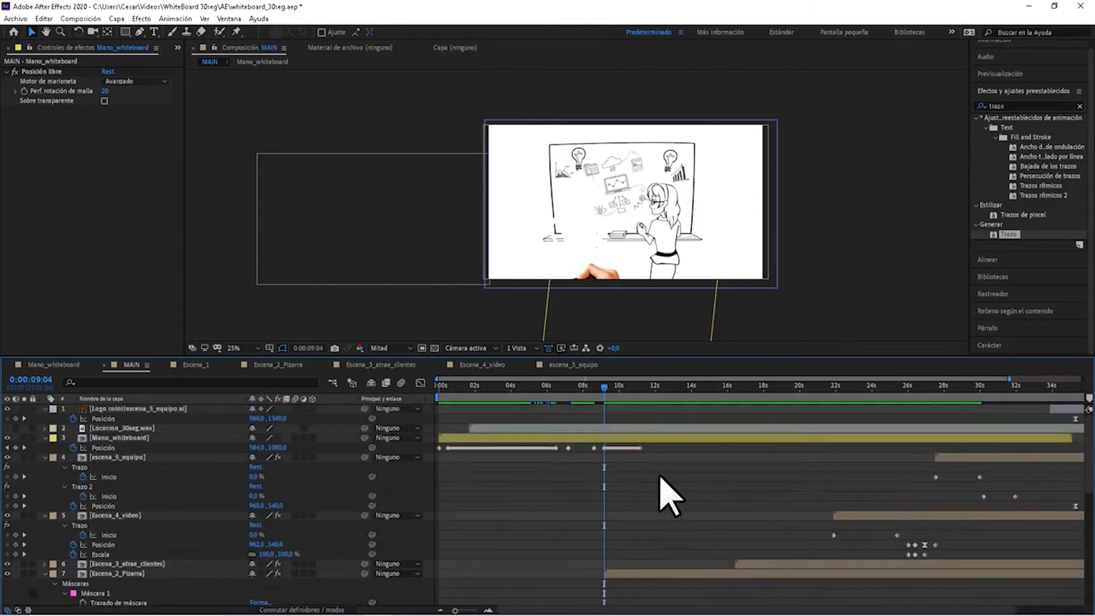
# Extend the pasted Posición keyframes of Mano_whiteboard so the last one aligns with the second Inicio keyframe at 0:00:14:04.
pyautogui.scroll(-7, 670, 496)
pyautogui.click(24, 525)
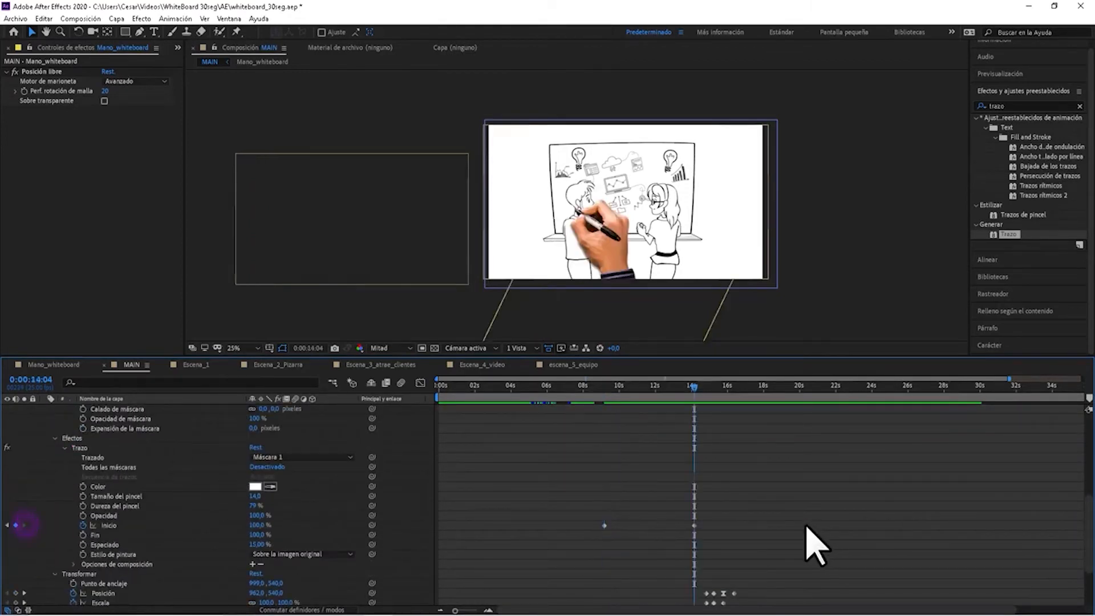
pyautogui.scroll(7, 735, 524)
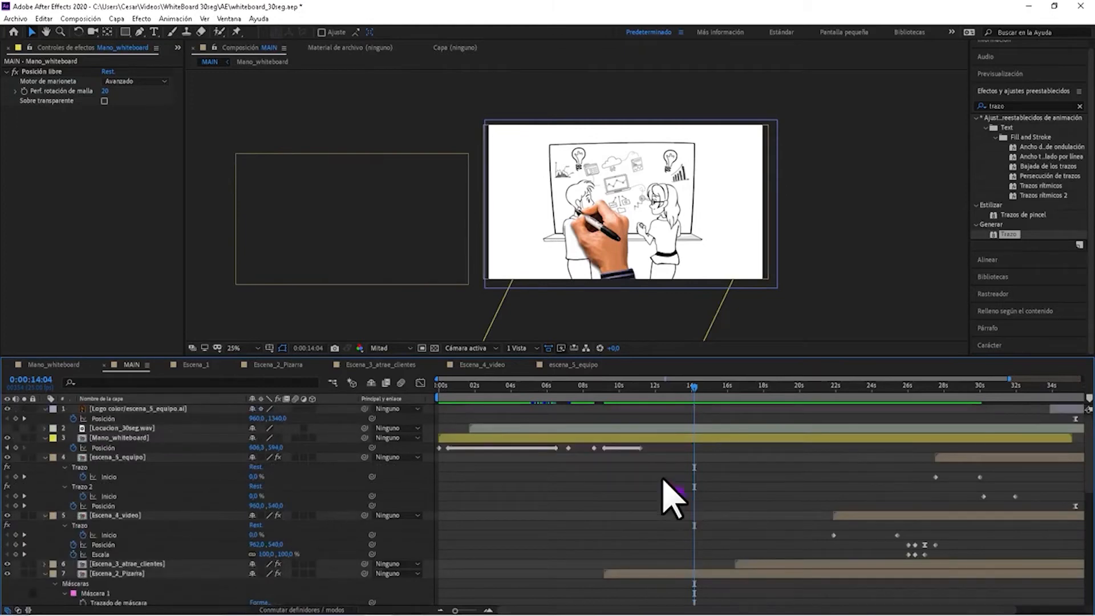
pyautogui.moveTo(641, 447); pyautogui.dragTo(697, 449)
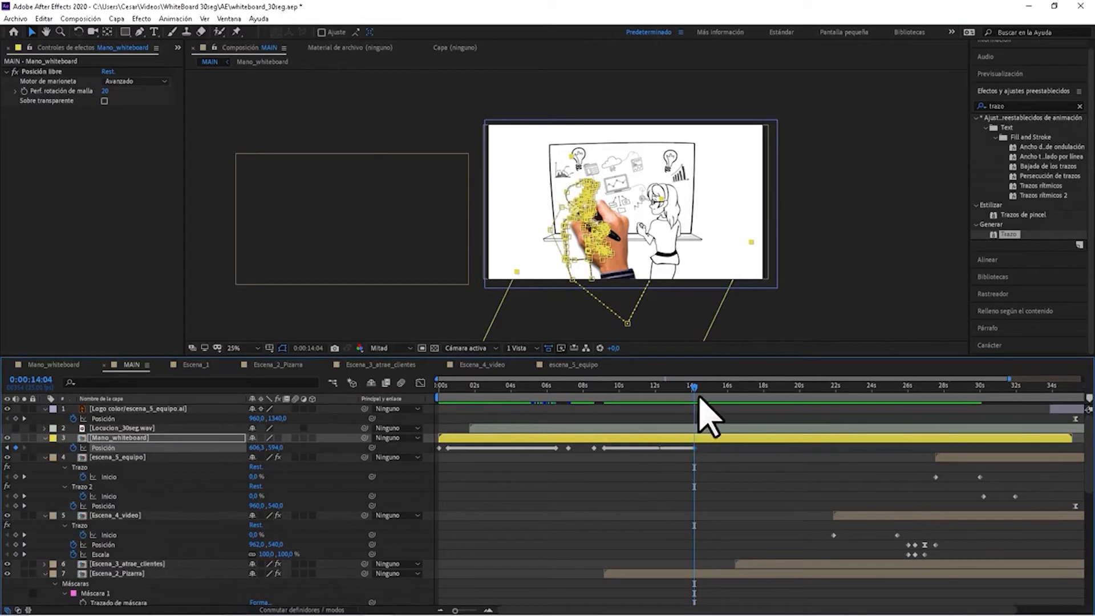
# Copy the hand's off-screen Posición keyframe from just before the pasted path and paste it at 0:00:15:00.
pyautogui.moveTo(693, 386); pyautogui.dragTo(710, 390)
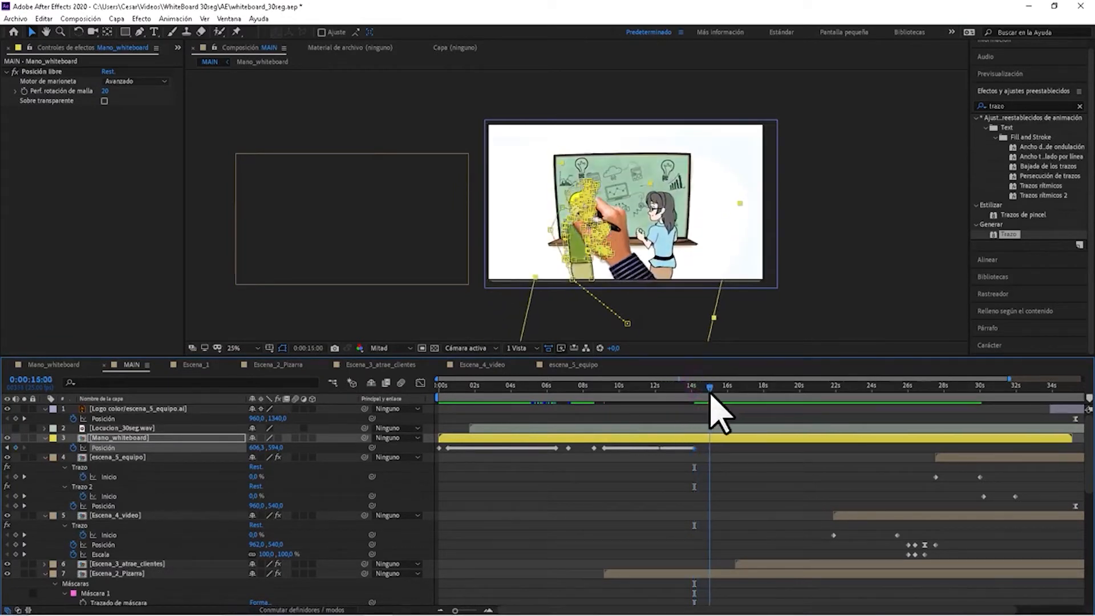
pyautogui.click(762, 494)
pyautogui.click(594, 448)
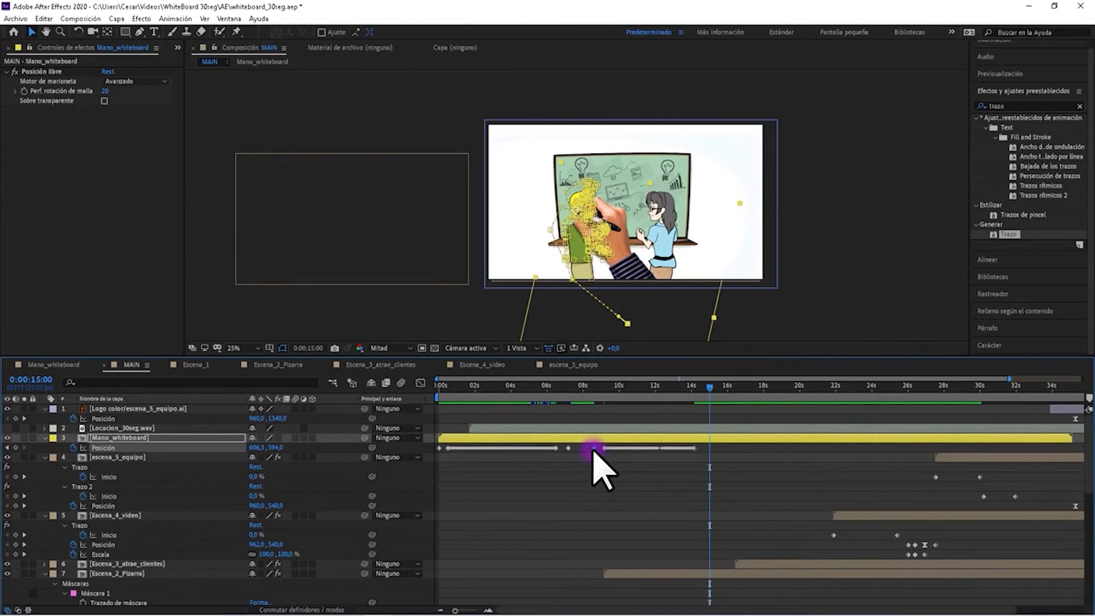
pyautogui.hotkey('ctrl', 'c')
pyautogui.hotkey('ctrl', 'v')
# Play back the hand drawing the man from 0:00:10:07 and from 0:00:09:09, and move the playhead to 0:00:09:07.
pyautogui.moveTo(711, 387); pyautogui.dragTo(625, 385)
pyautogui.click(683, 472)
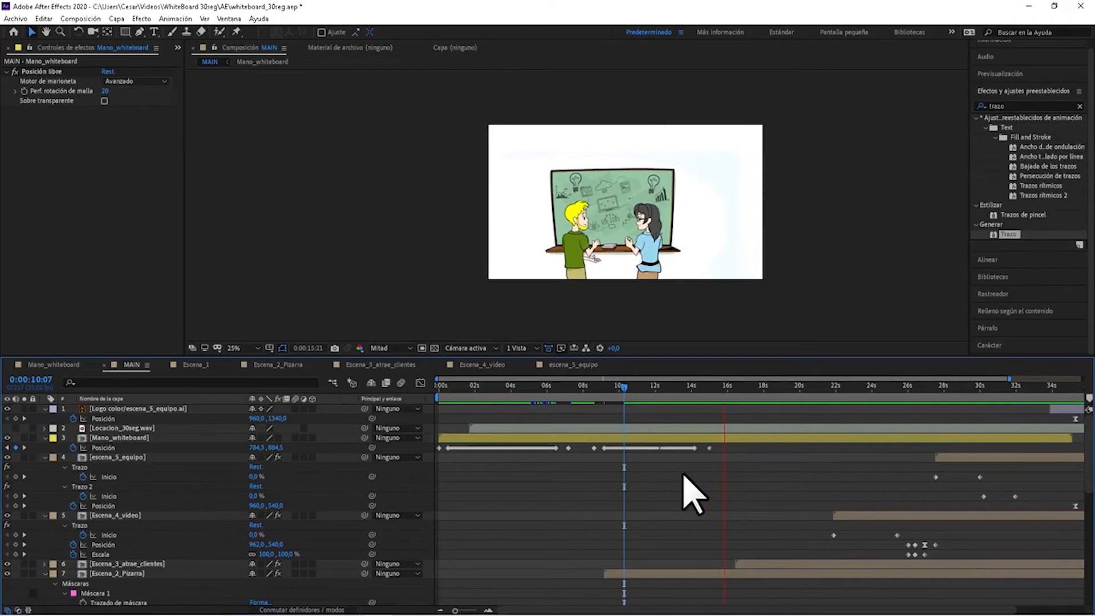
pyautogui.moveTo(624, 388); pyautogui.dragTo(606, 387)
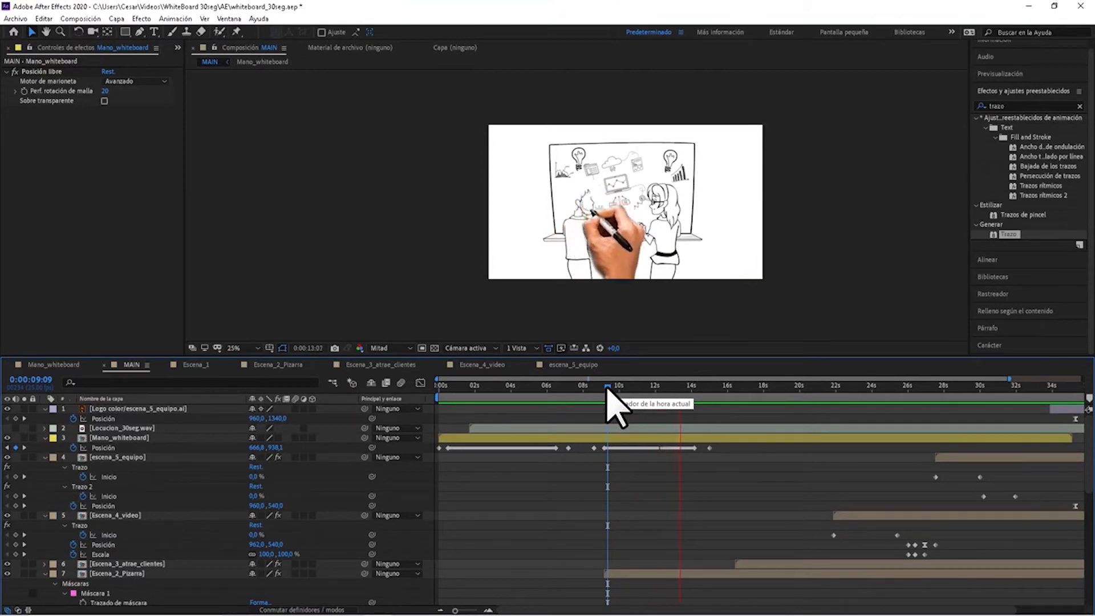
pyautogui.press('space')
pyautogui.moveTo(631, 391)
pyautogui.mouseDown()
pyautogui.moveTo(601, 396)
pyautogui.moveTo(650, 407)
pyautogui.moveTo(605, 405)
pyautogui.mouseUp()
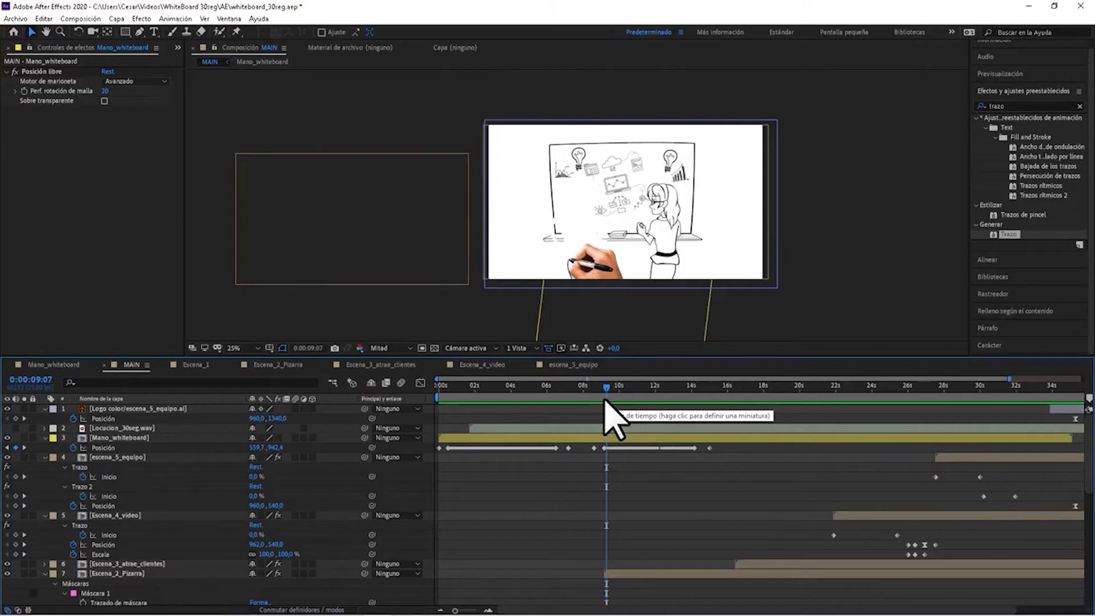
# Play back the end of Escena_2_Pizarra from 0:00:14:14 and review its Posición and Escala keyframes.
pyautogui.scroll(-5, 764, 551)
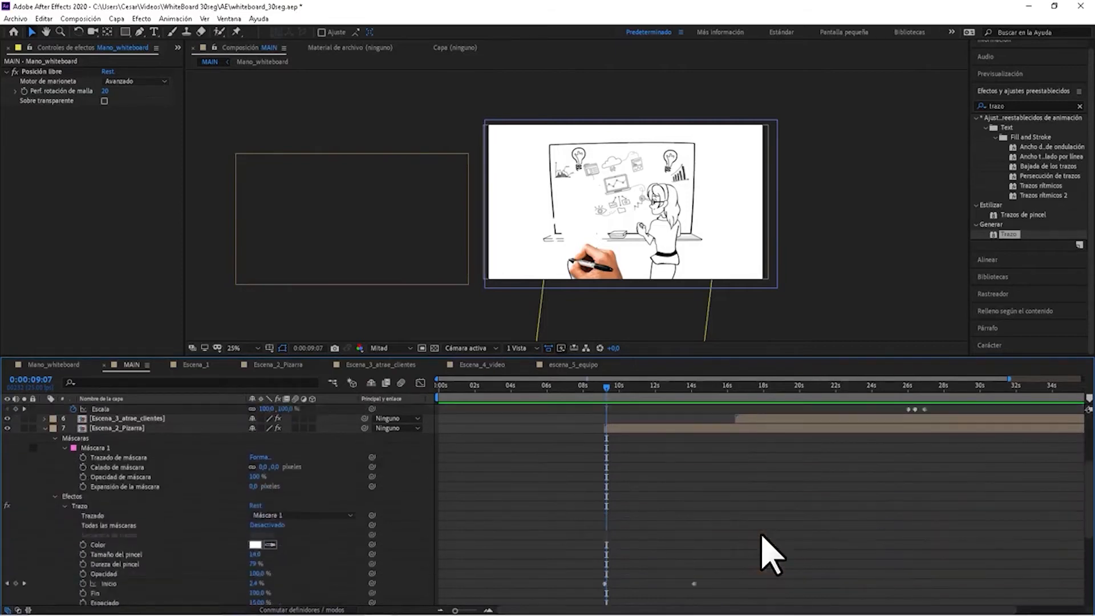
pyautogui.scroll(-5, 766, 547)
pyautogui.moveTo(690, 385); pyautogui.dragTo(701, 386)
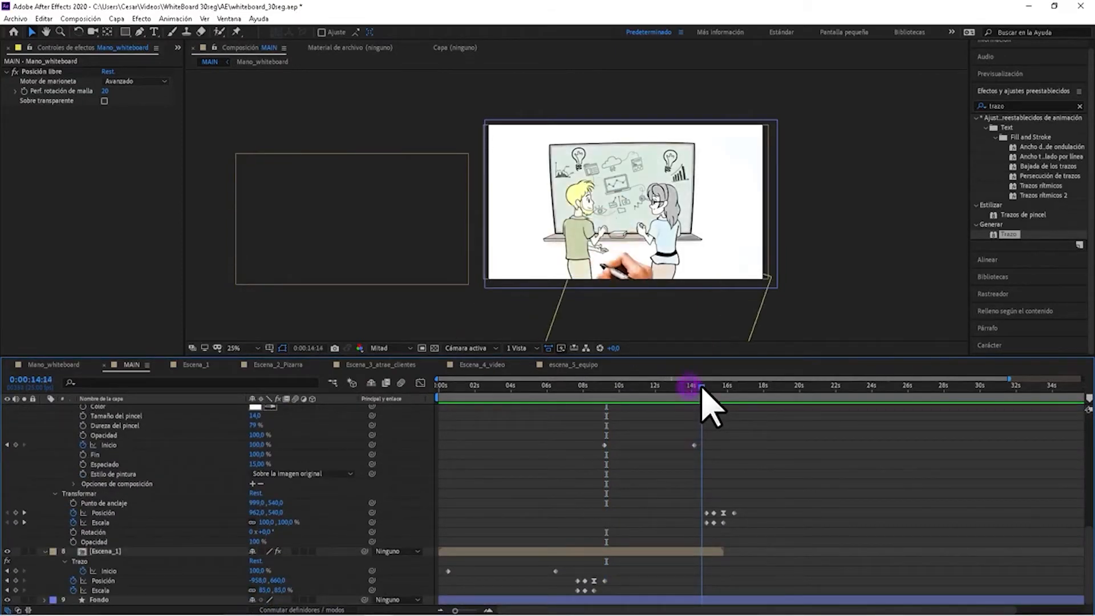
pyautogui.click(781, 472)
pyautogui.press('space')
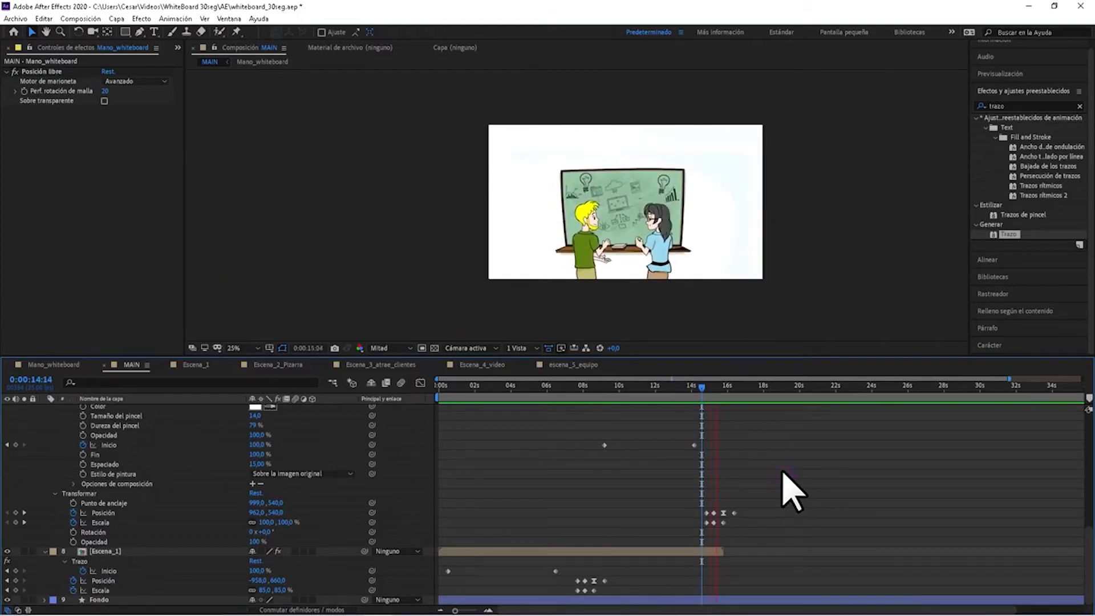
pyautogui.press('space')
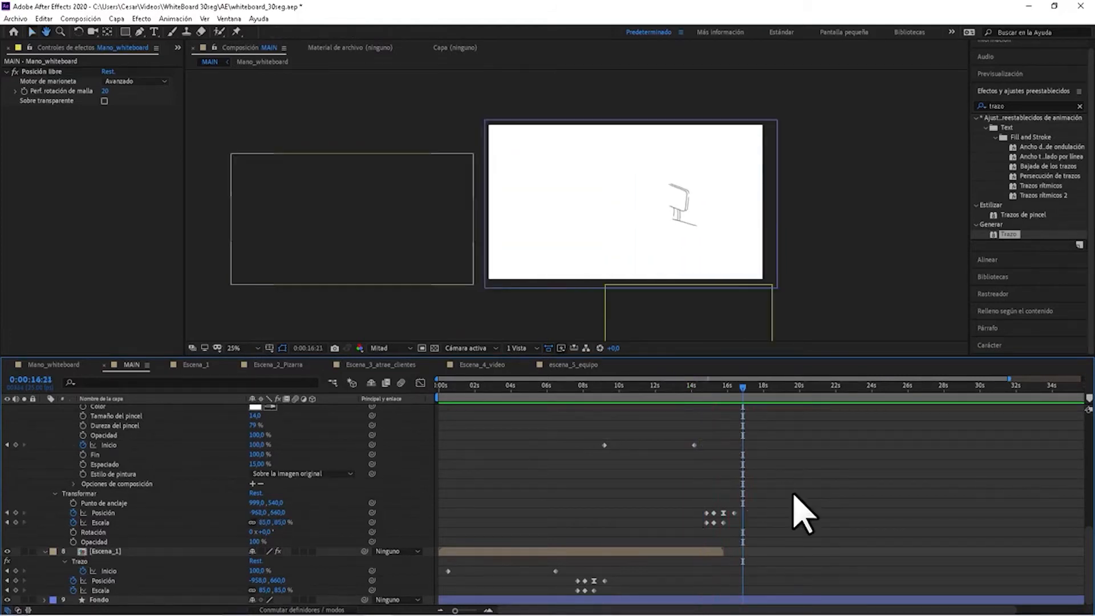
pyautogui.scroll(5, 801, 516)
pyautogui.scroll(-1, 713, 444)
# Open the Escena_2_Pizarra composition, check its drawing without and with the transparency grid, and scrub through the COLORES fade to 0:00:07:04.
pyautogui.click(657, 388)
pyautogui.scroll(3, 695, 513)
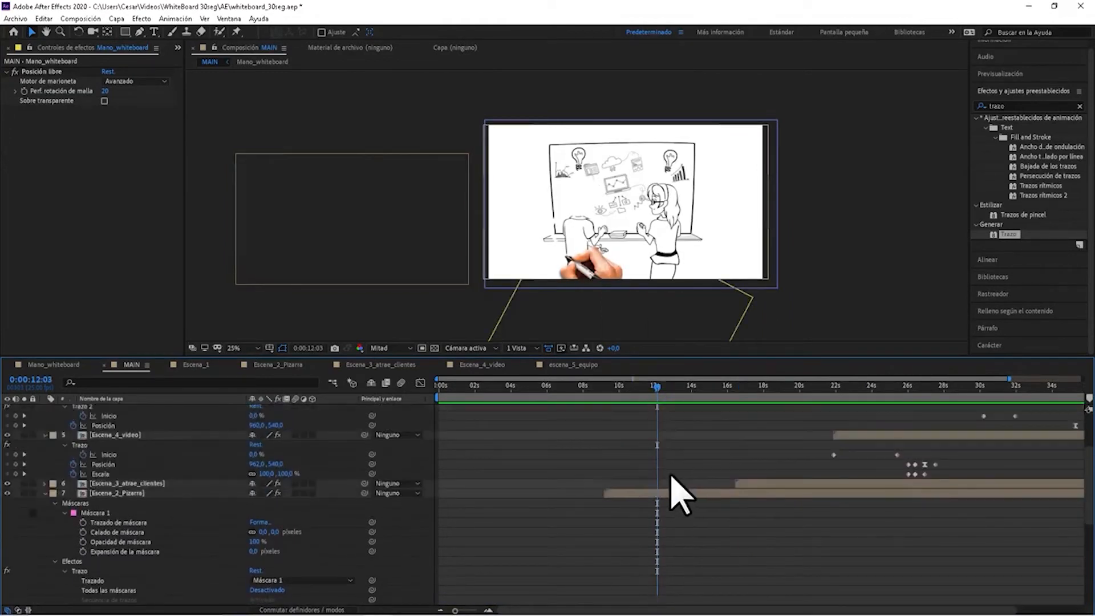
pyautogui.doubleClick(629, 495)
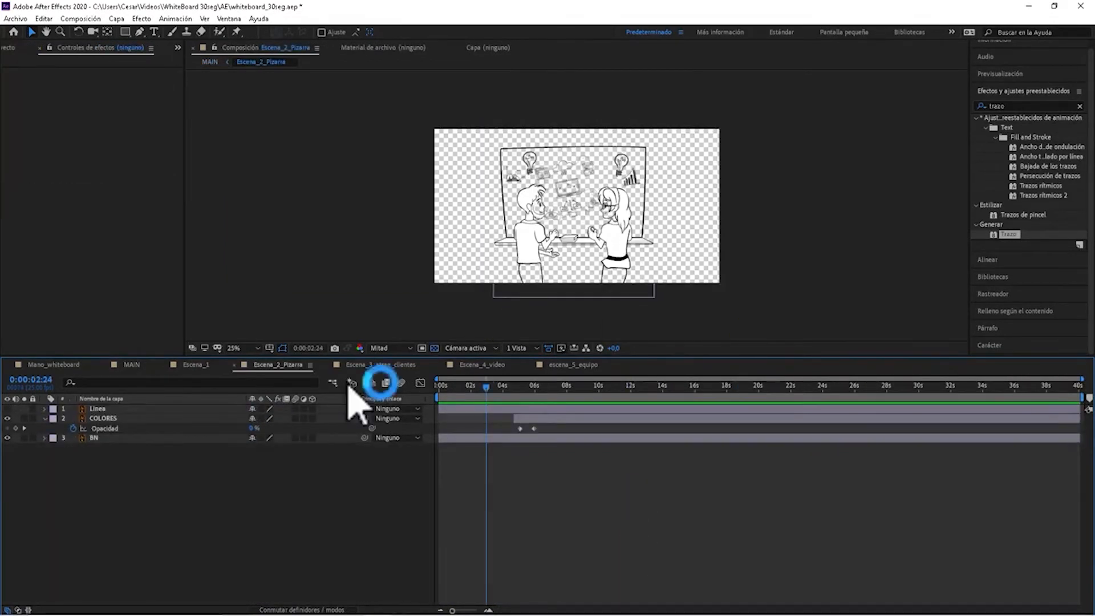
pyautogui.moveTo(506, 394); pyautogui.dragTo(481, 383)
pyautogui.click(434, 347)
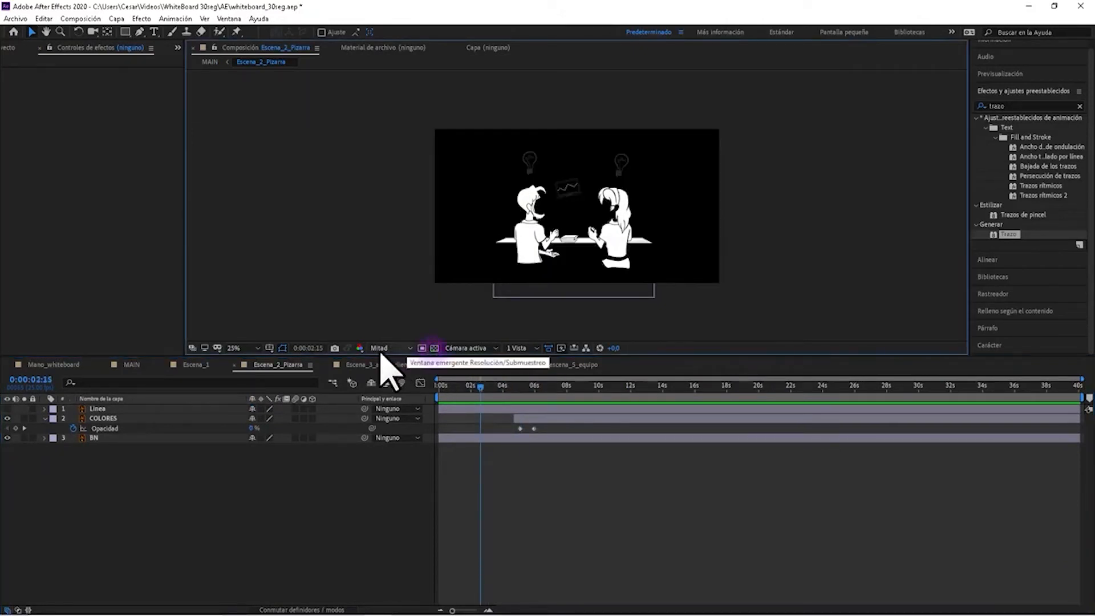
pyautogui.click(435, 349)
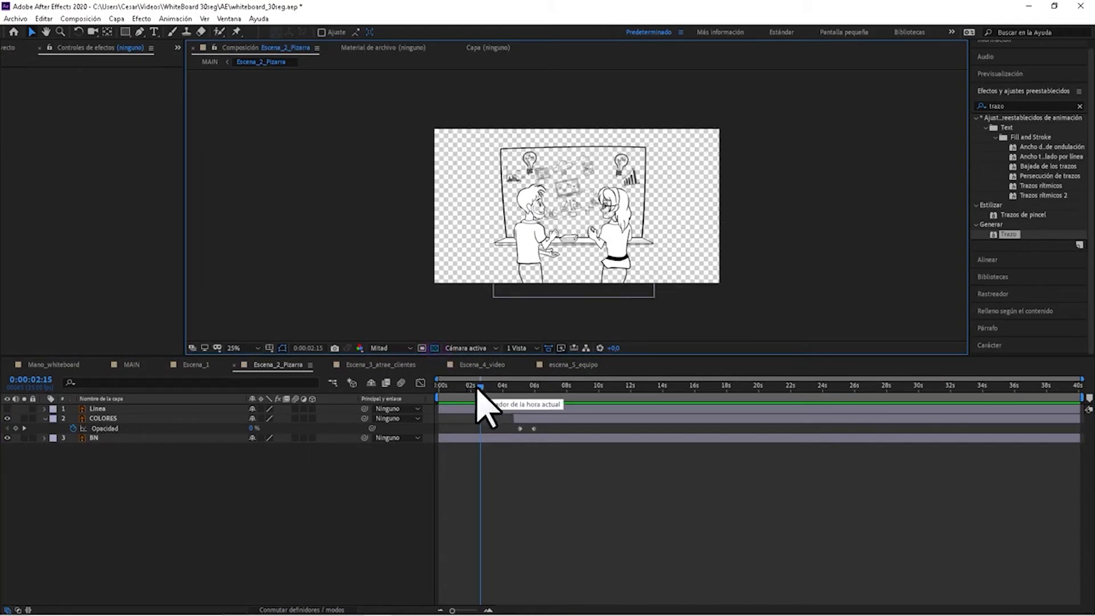
pyautogui.moveTo(482, 388); pyautogui.dragTo(560, 393)
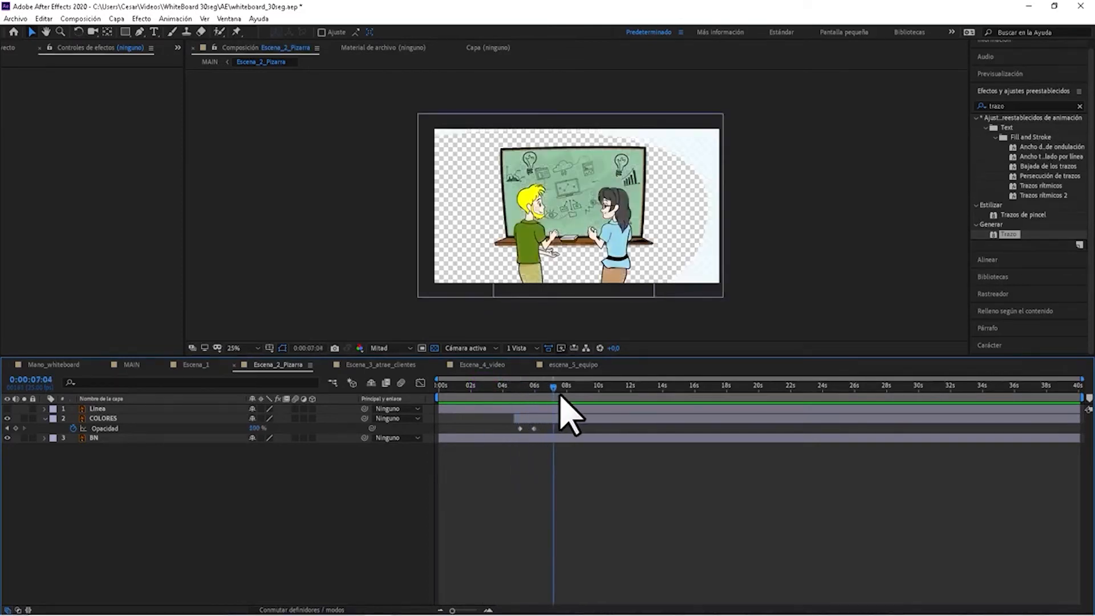
# Return to the MAIN composition and play back the whiteboard scene from the middle of the hand drawing.
pyautogui.click(210, 62)
pyautogui.moveTo(738, 394); pyautogui.dragTo(667, 389)
pyautogui.click(696, 429)
pyautogui.press('space')
pyautogui.press('space')
# Undo the hand's pasted Posición path together with the Inicio keyframes and mask assignment of Escena_2_Pizarra's Trazo effect.
pyautogui.hotkey('ctrl', 'z')
pyautogui.hotkey('ctrl', 'z')
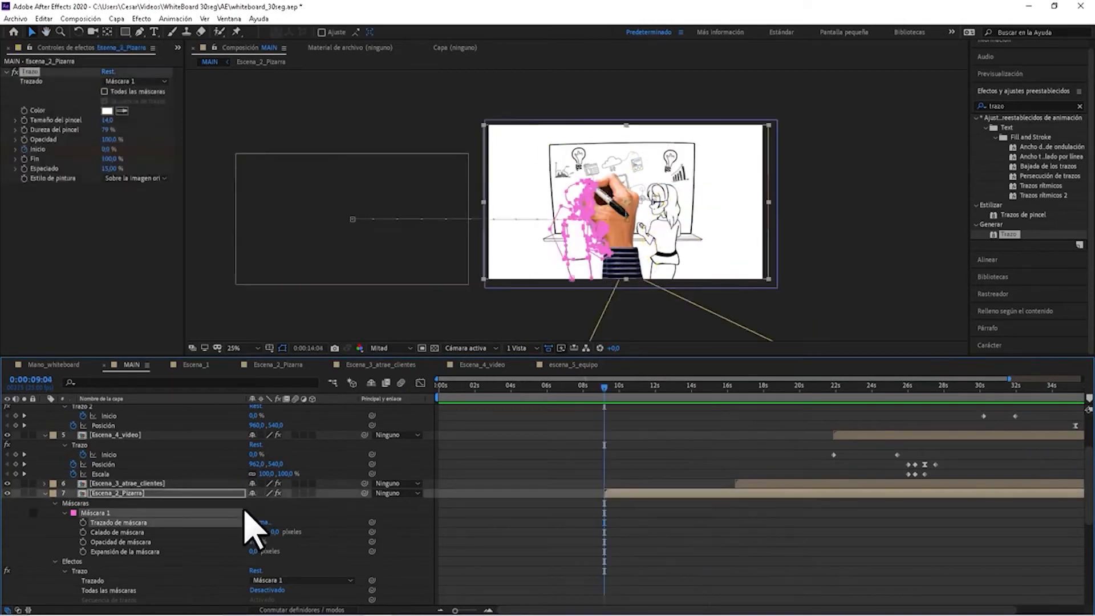
pyautogui.hotkey('ctrl', 'z')
pyautogui.hotkey('ctrl', 'z')
pyautogui.hotkey('ctrl', 'z')
pyautogui.hotkey('ctrl', 'z')
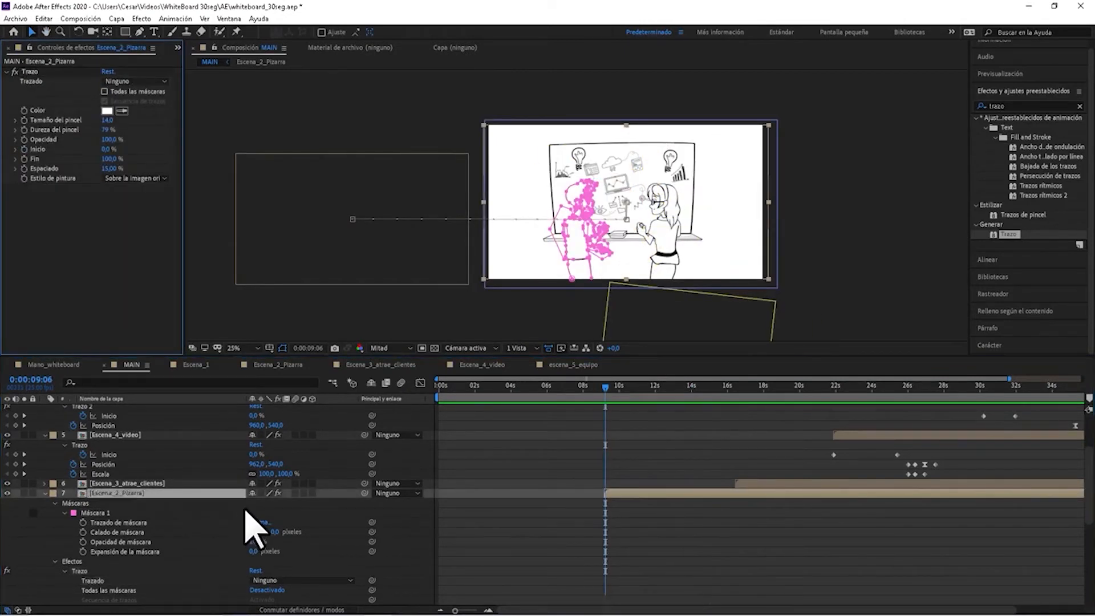
pyautogui.hotkey('ctrl', 'z')
# Delete the masks of Escena_2_Pizarra, collapse its Trazo effect, and place the playhead at 0:00:09:05.
pyautogui.scroll(-6, 345, 519)
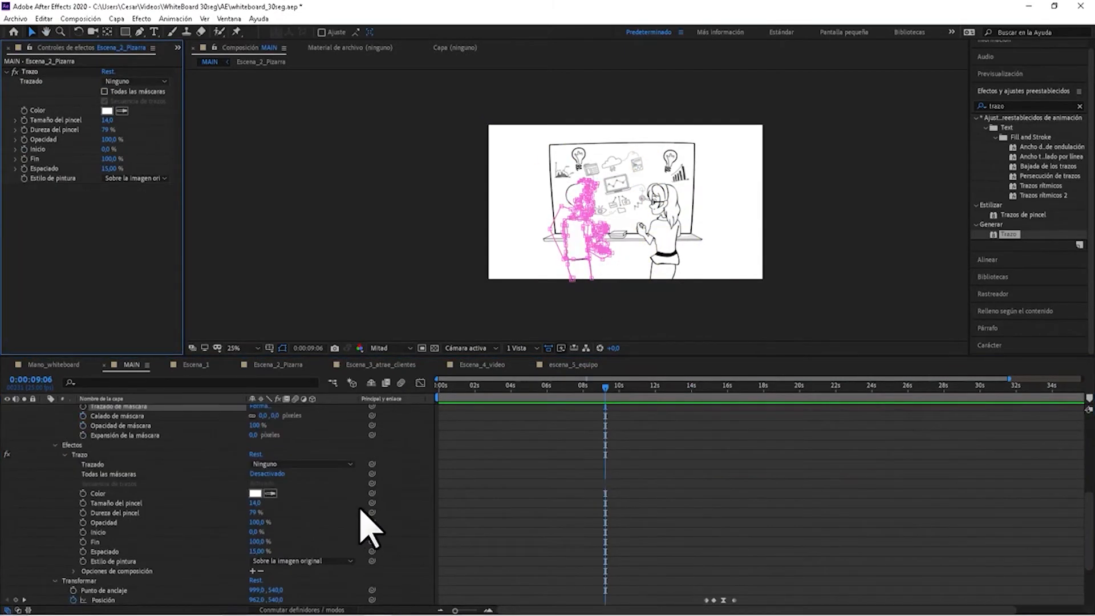
pyautogui.scroll(4, 365, 528)
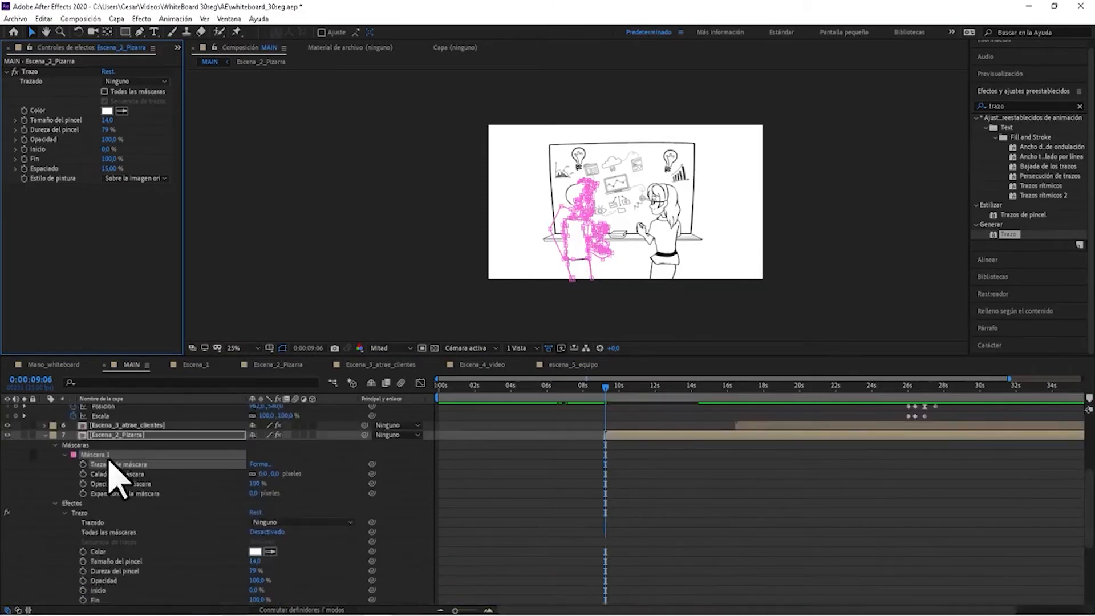
pyautogui.click(73, 445)
pyautogui.press('Delete')
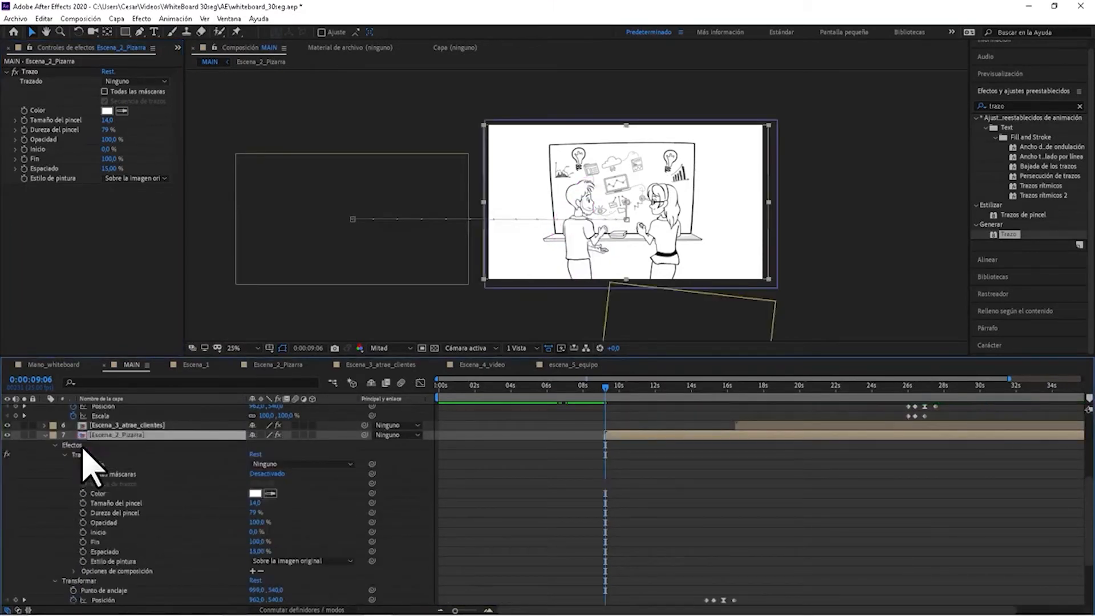
pyautogui.click(65, 454)
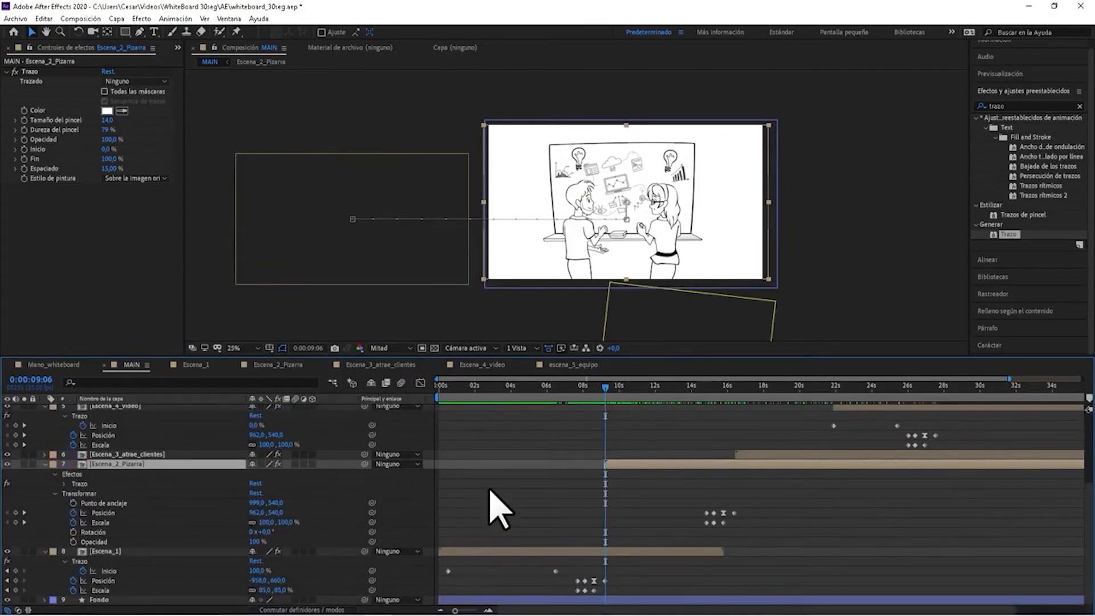
pyautogui.scroll(5, 647, 508)
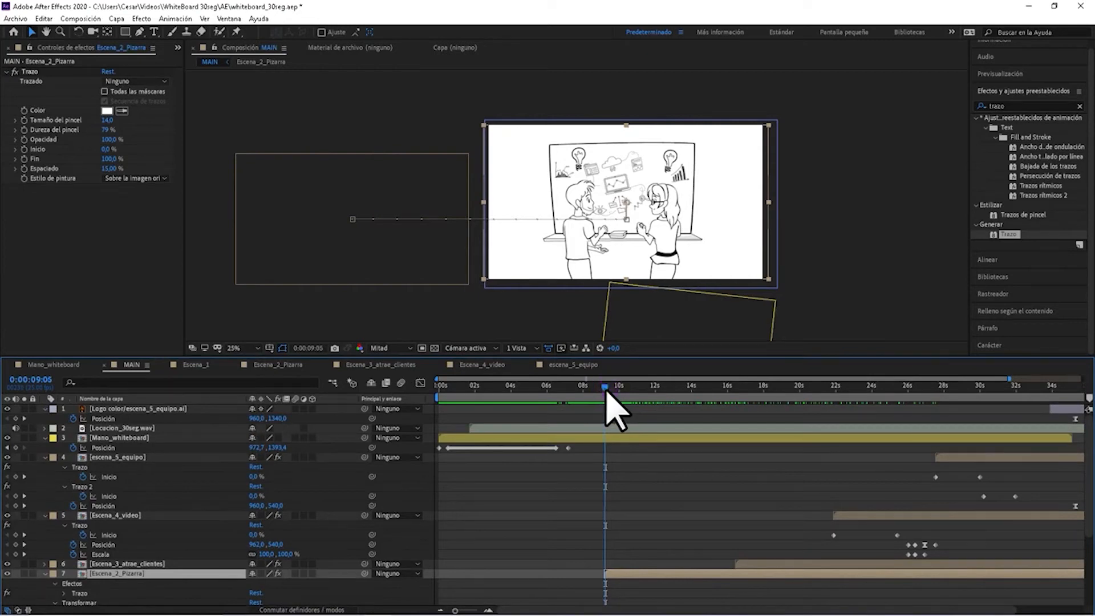
# Switch to Illustrator's Escena_2_Pizarra.ai, hide the COLORES layer and show the Linea layer over BN.
pyautogui.moveTo(488, 611)
pyautogui.click(350, 606)
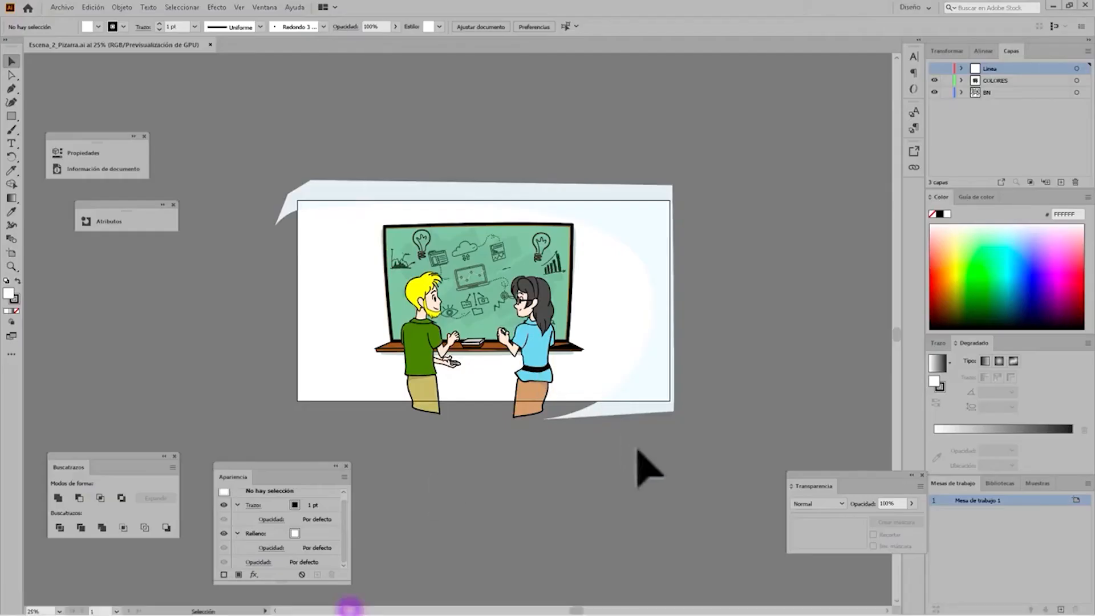
pyautogui.click(935, 68)
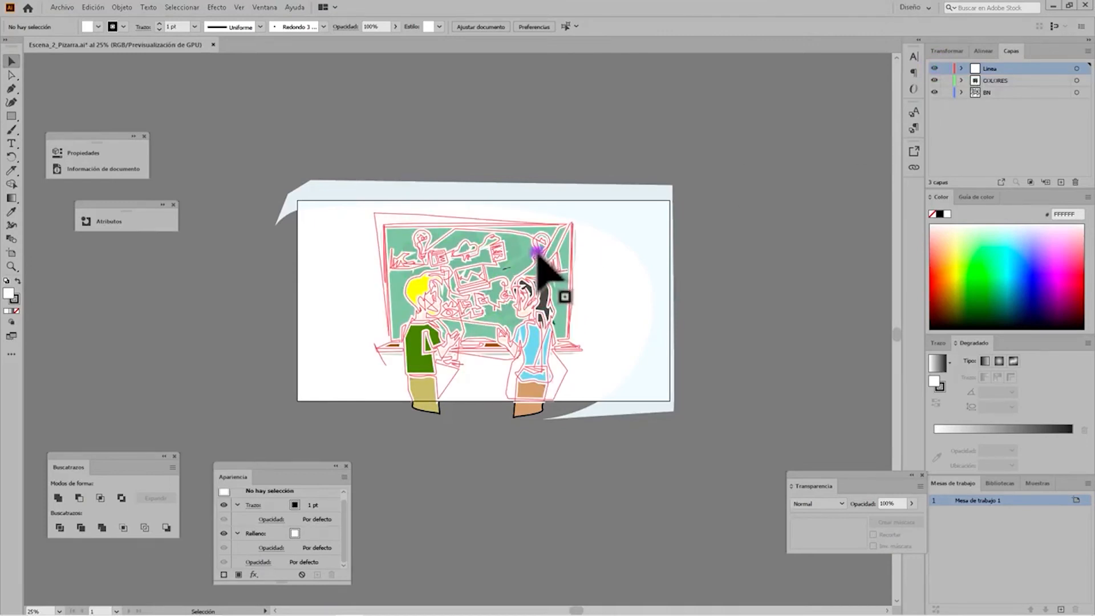
pyautogui.click(935, 68)
pyautogui.click(935, 69)
pyautogui.click(935, 69)
pyautogui.click(935, 79)
pyautogui.click(935, 79)
pyautogui.click(936, 80)
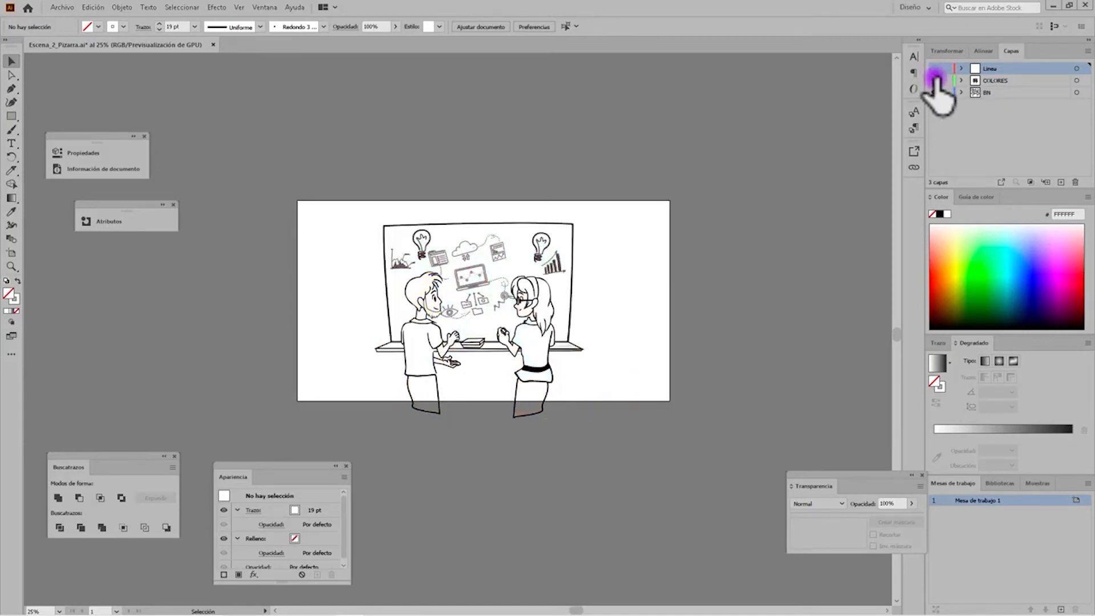
pyautogui.click(935, 68)
# Select and copy the complete drawing path on the Linea layer, checking its anchor points with the Direct Selection tool.
pyautogui.click(1076, 68)
pyautogui.click(543, 244)
pyautogui.press('a')
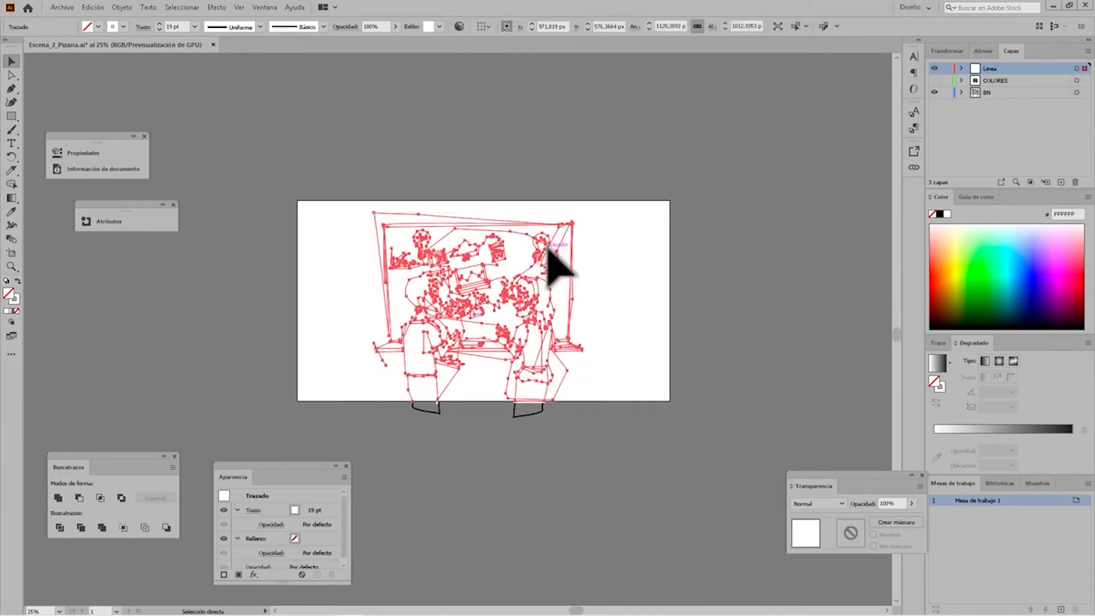
pyautogui.press('v')
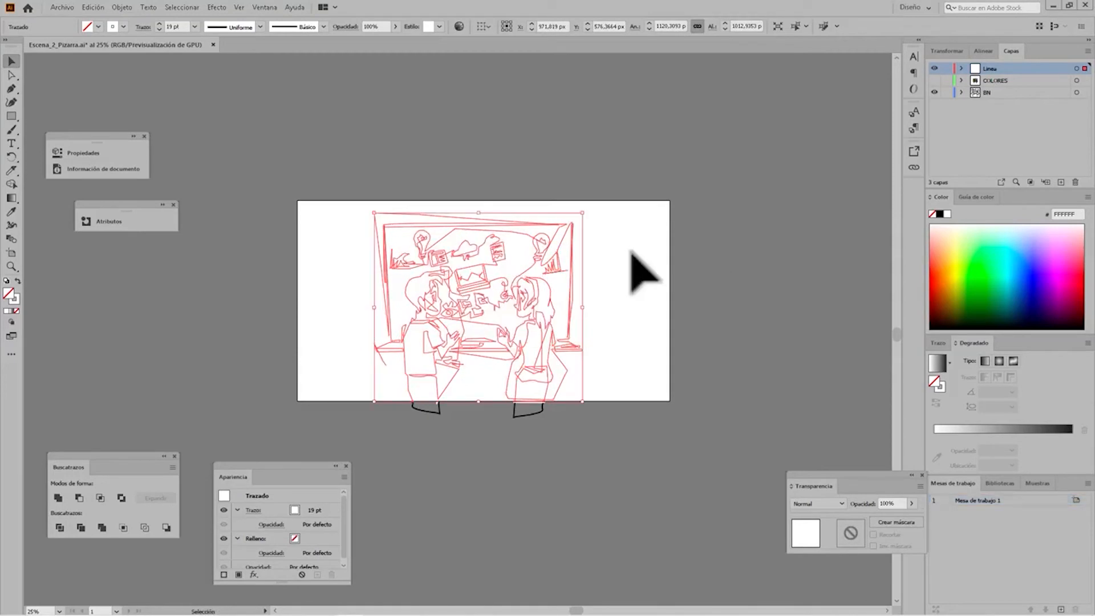
pyautogui.press('a')
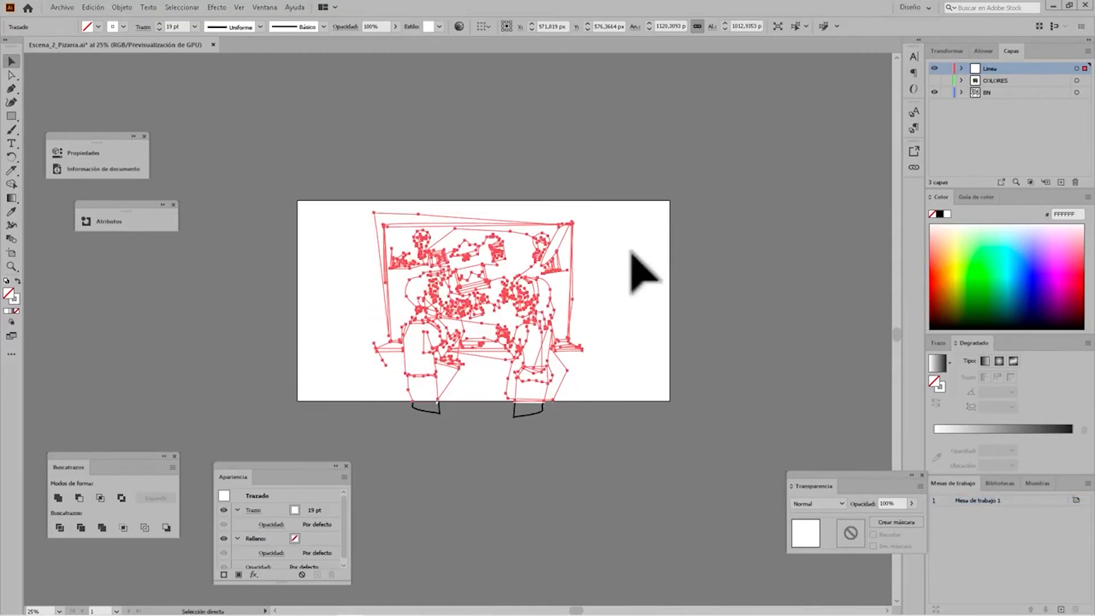
pyautogui.press('v')
# Switch to After Effects, paste the Linea path as a mask on Escena_2_Pizarra, and set the preview to 50%.
pyautogui.moveTo(403, 609)
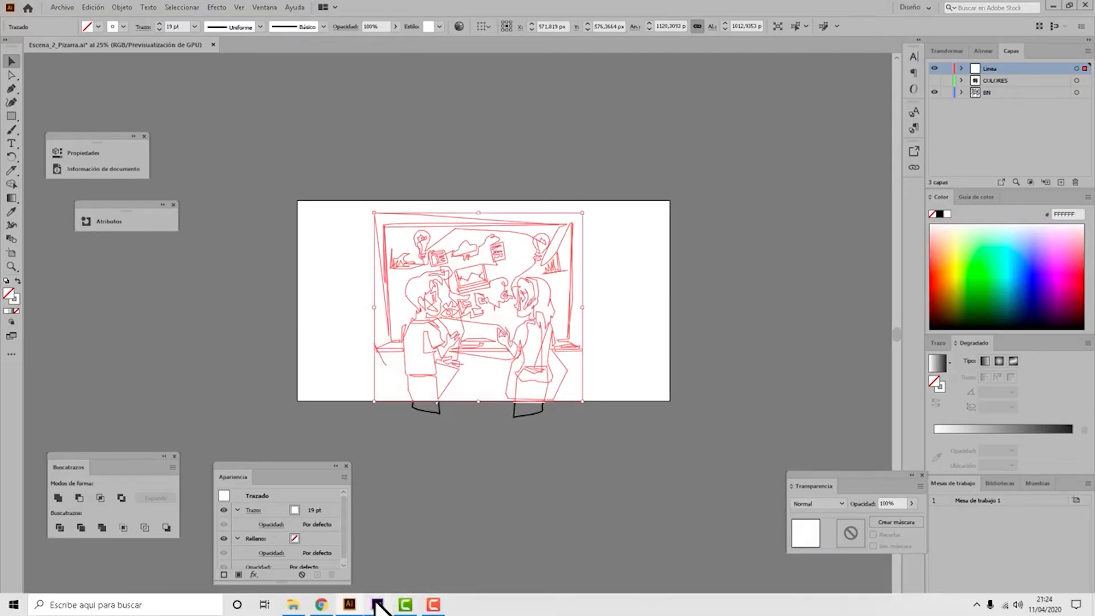
pyautogui.click(376, 604)
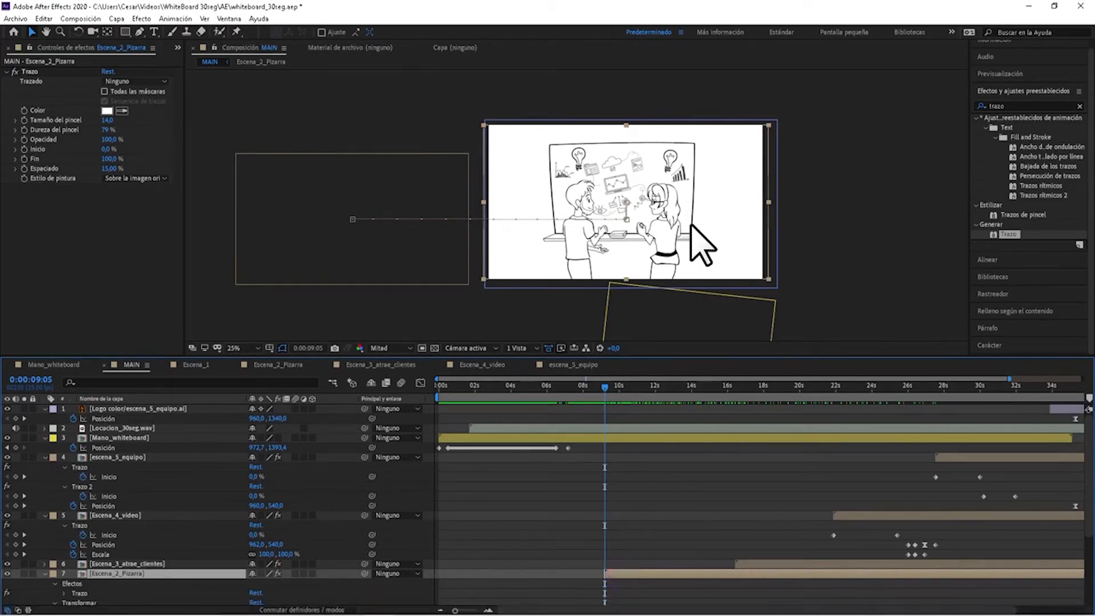
pyautogui.press('m')
pyautogui.press('.')
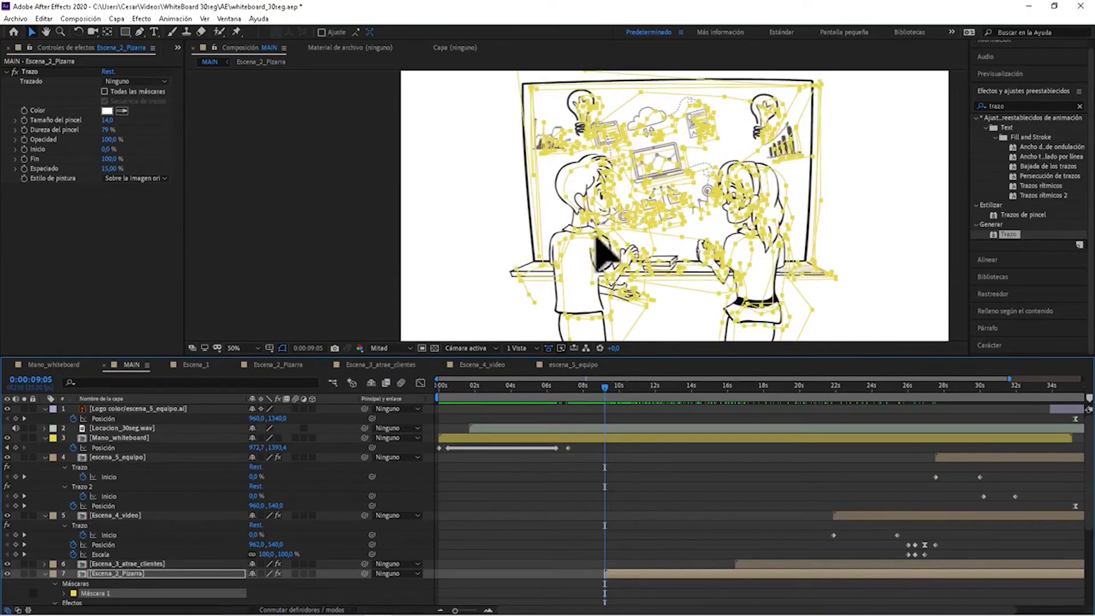
# Compare the pasted mask with the Linea path in Illustrator and return to After Effects.
pyautogui.moveTo(432, 608)
pyautogui.click(349, 603)
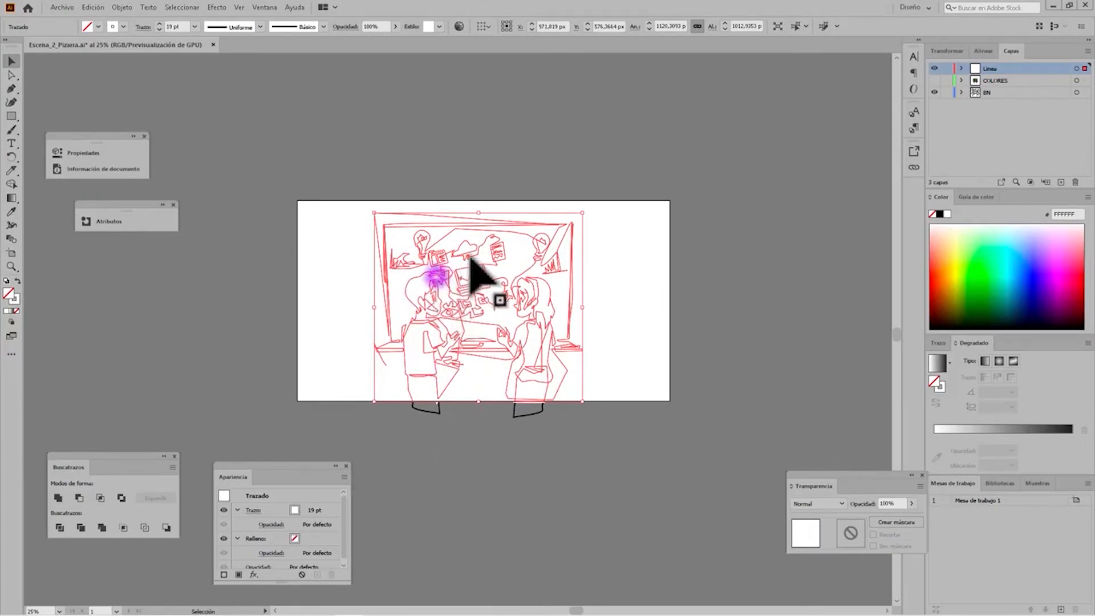
pyautogui.moveTo(522, 598)
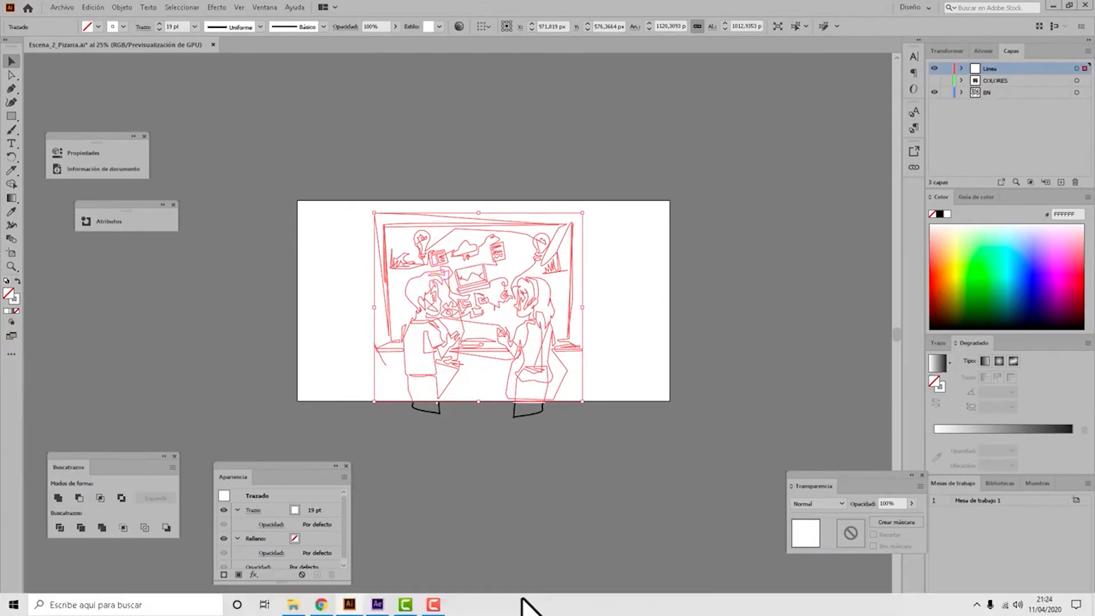
pyautogui.click(376, 604)
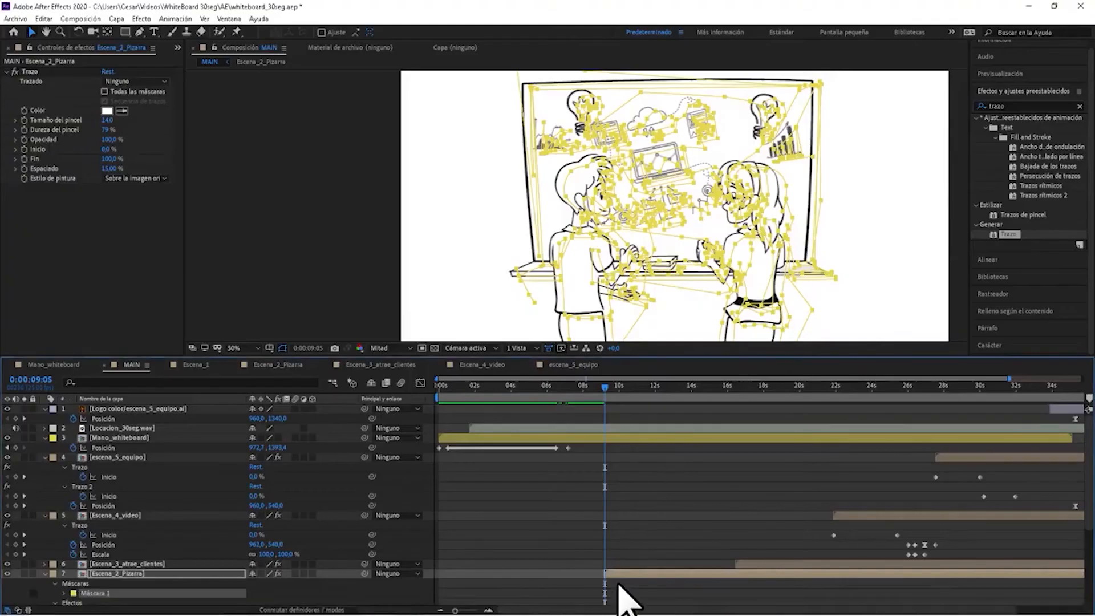
# Try nudging the Escena_2_Pizarra layer sideways together with its pasted mask, and undo the nudges.
pyautogui.click(623, 574)
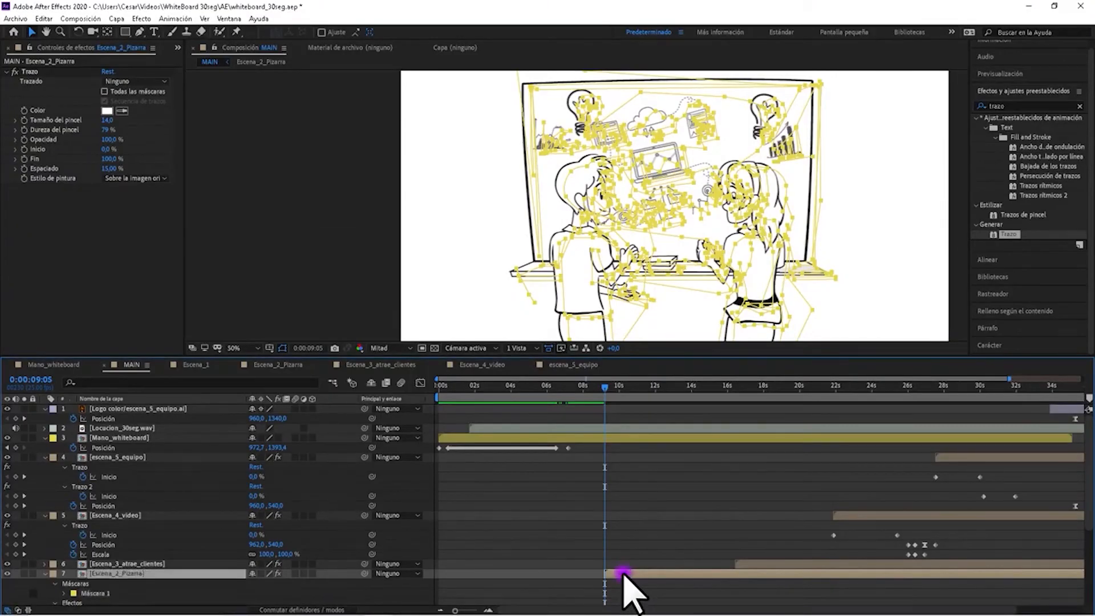
pyautogui.press('Left')
pyautogui.press('Left')
pyautogui.press('Left')
pyautogui.press('Left')
pyautogui.press('Left')
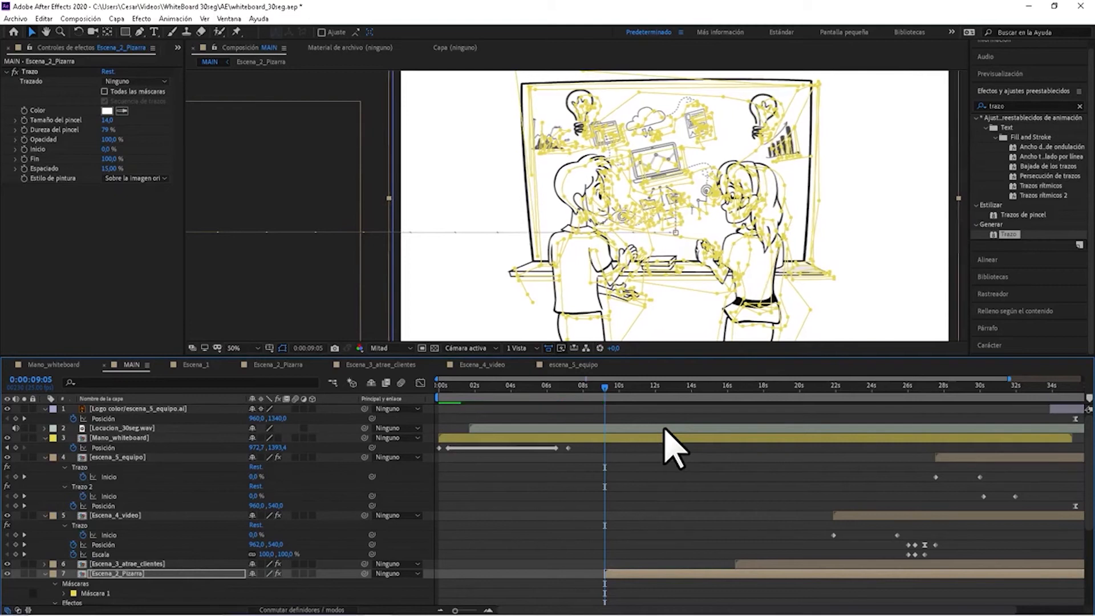
pyautogui.press('Right')
pyautogui.press('Right')
pyautogui.press('Right')
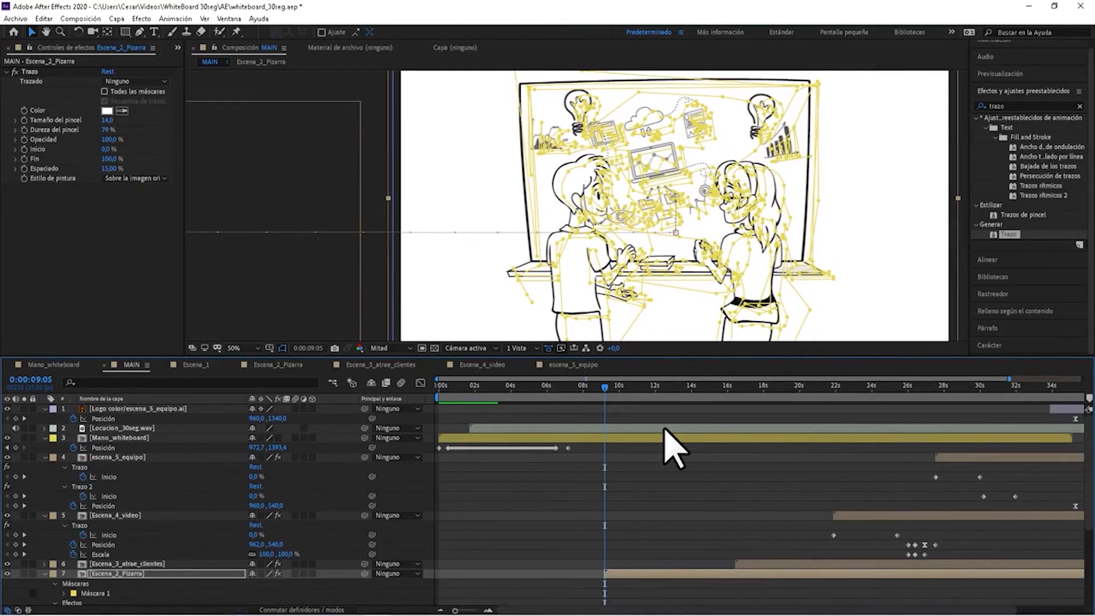
pyautogui.press('Right')
pyautogui.press('Right')
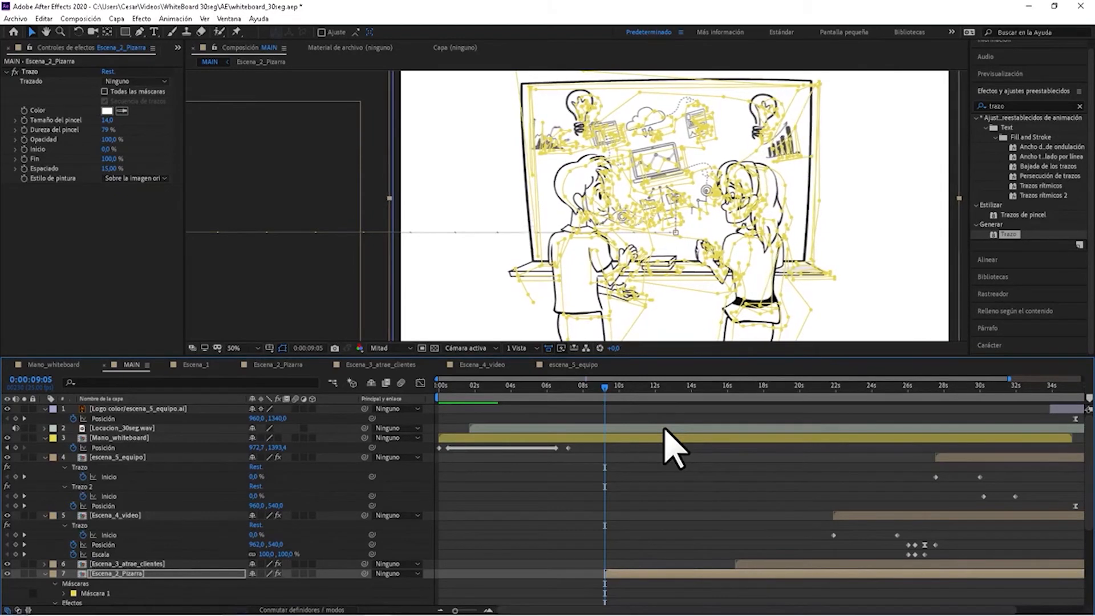
pyautogui.hotkey('ctrl', 'z')
pyautogui.hotkey('ctrl', 'z')
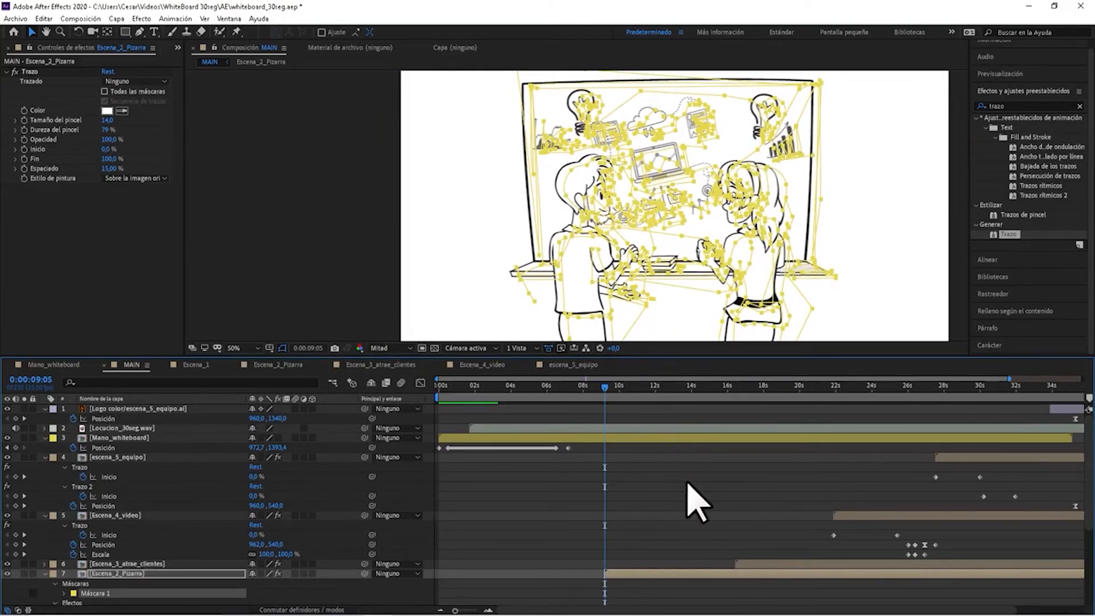
# Expand Máscara 1 of Escena_2_Pizarra and shift its Trazado de máscara to line up with the drawing.
pyautogui.scroll(-1, 696, 500)
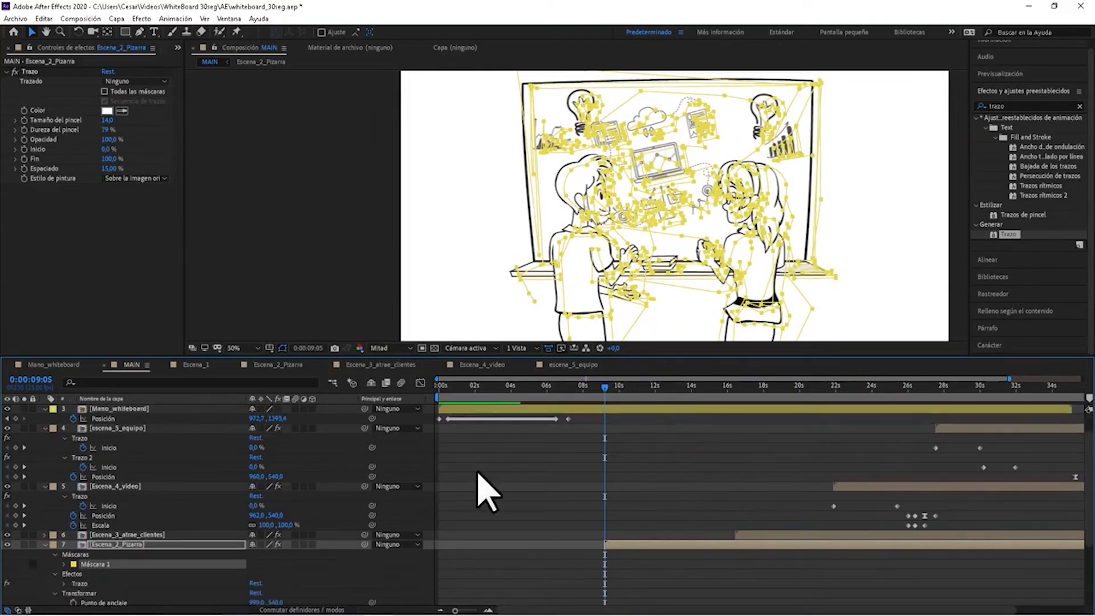
pyautogui.click(64, 564)
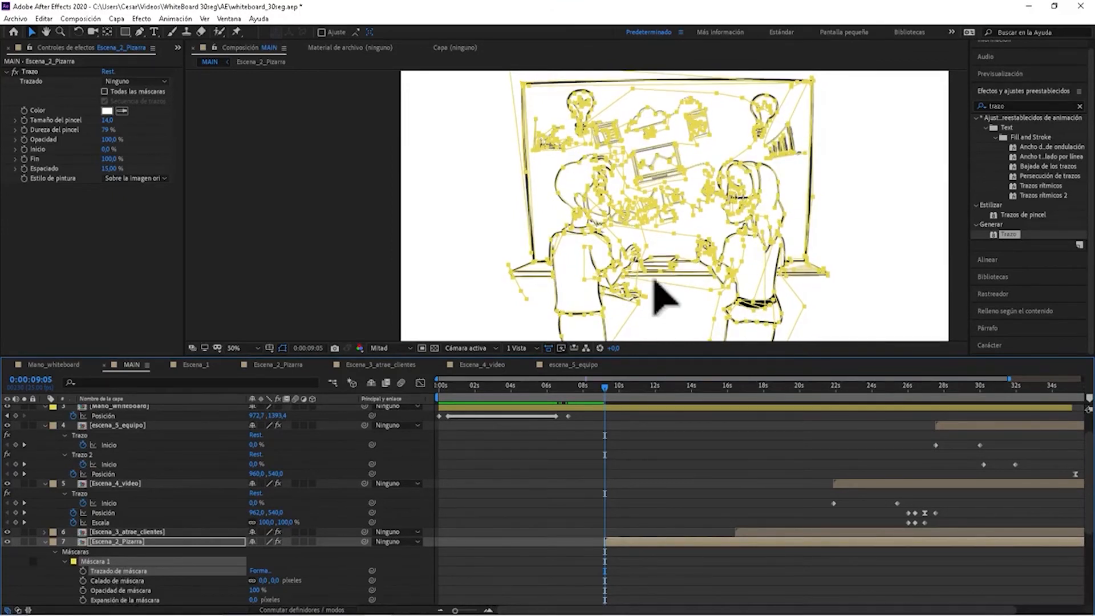
# Check the mask alignment on Escena_2_Pizarra, reveal its Trazo properties, and keyframe Inicio at 0% at 0:00:09:05.
pyautogui.scroll(4, 610, 257)
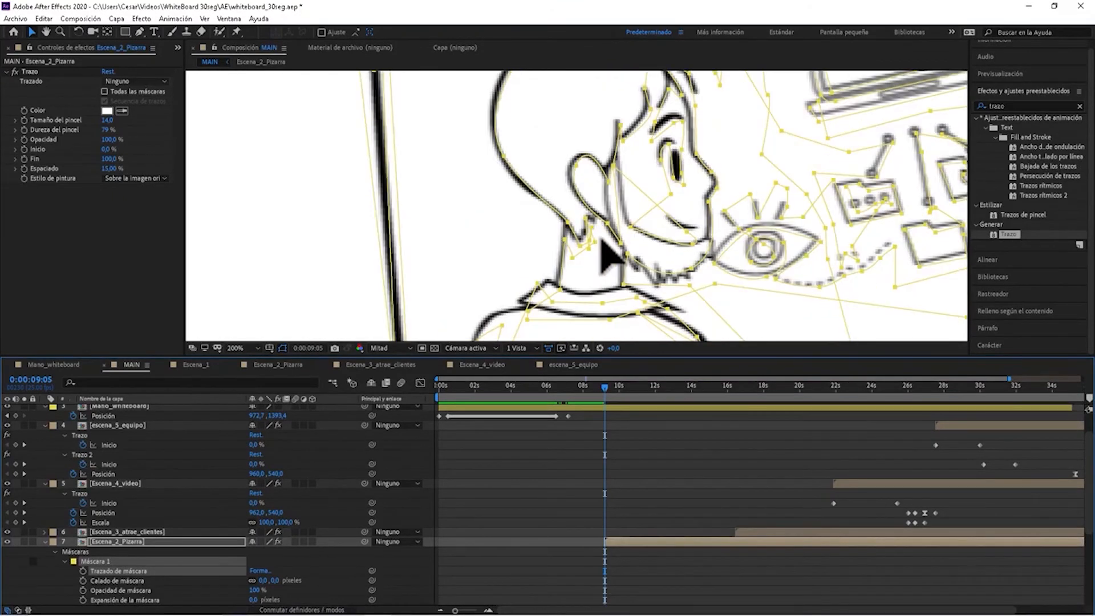
pyautogui.scroll(-4, 609, 258)
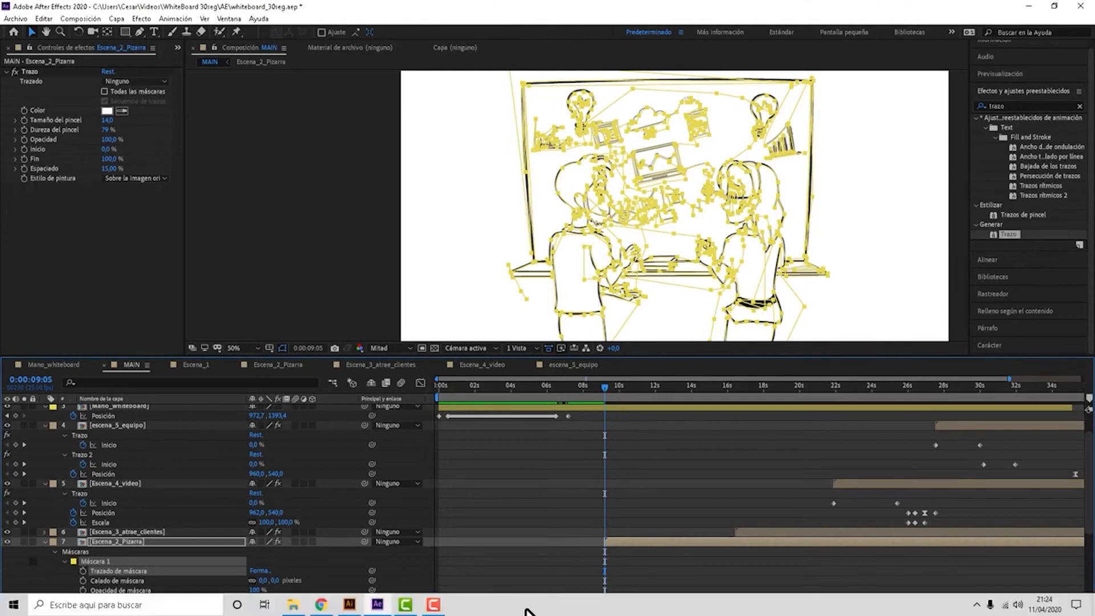
pyautogui.scroll(-3, 656, 464)
pyautogui.scroll(-3, 665, 485)
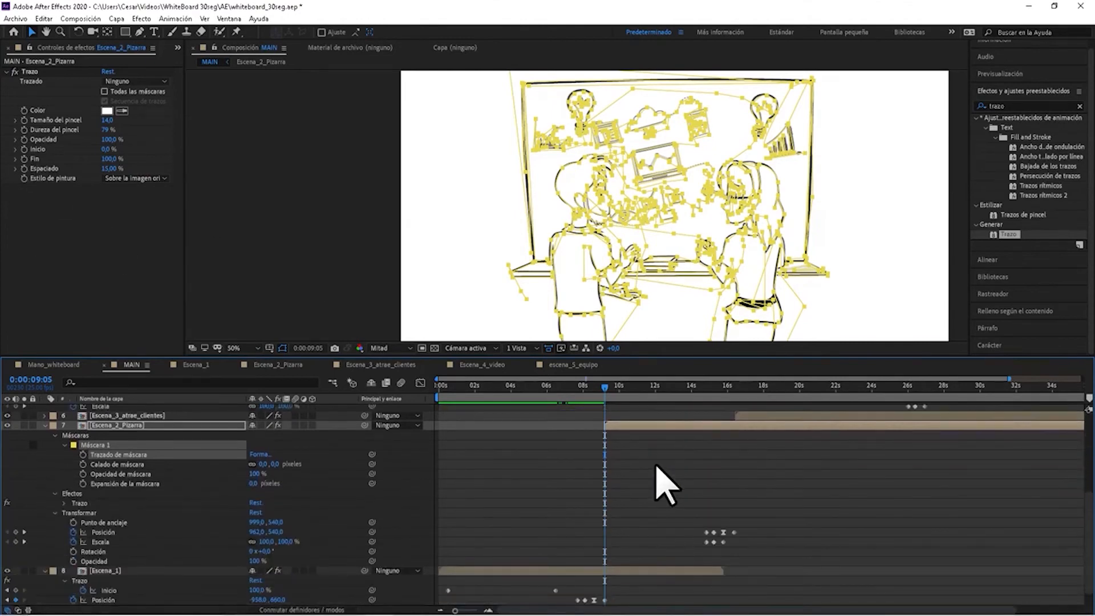
pyautogui.click(667, 471)
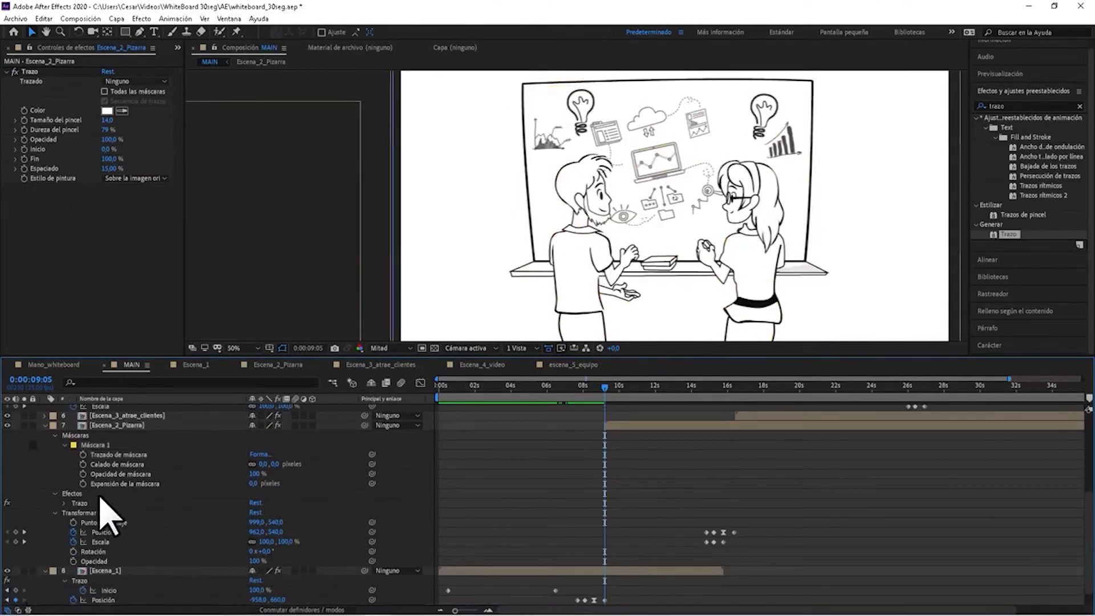
pyautogui.click(65, 502)
pyautogui.scroll(-1, 63, 502)
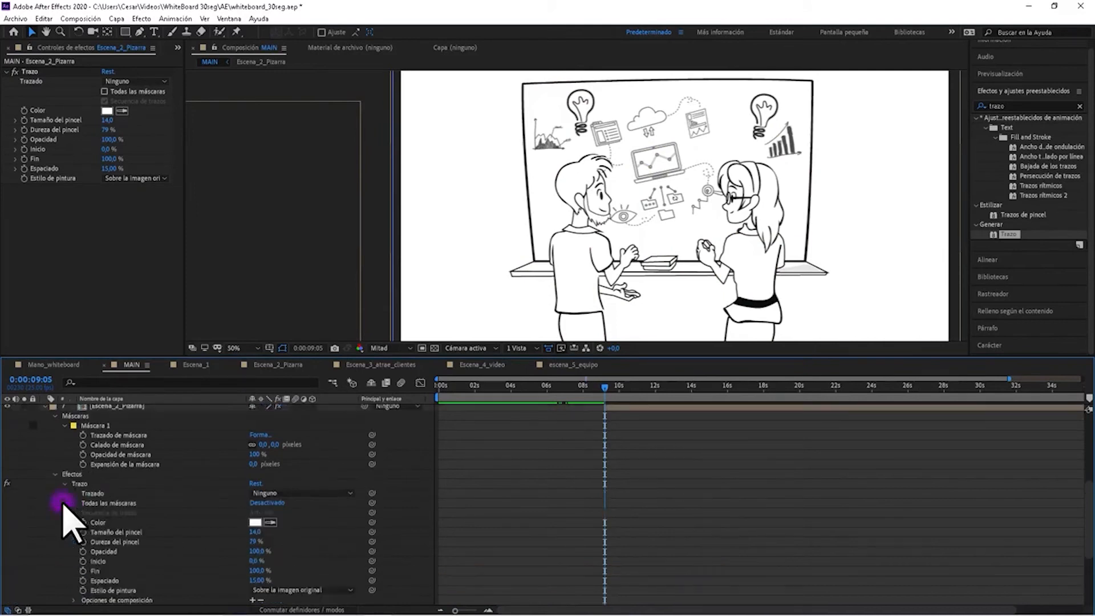
pyautogui.click(614, 455)
pyautogui.scroll(-2, 97, 533)
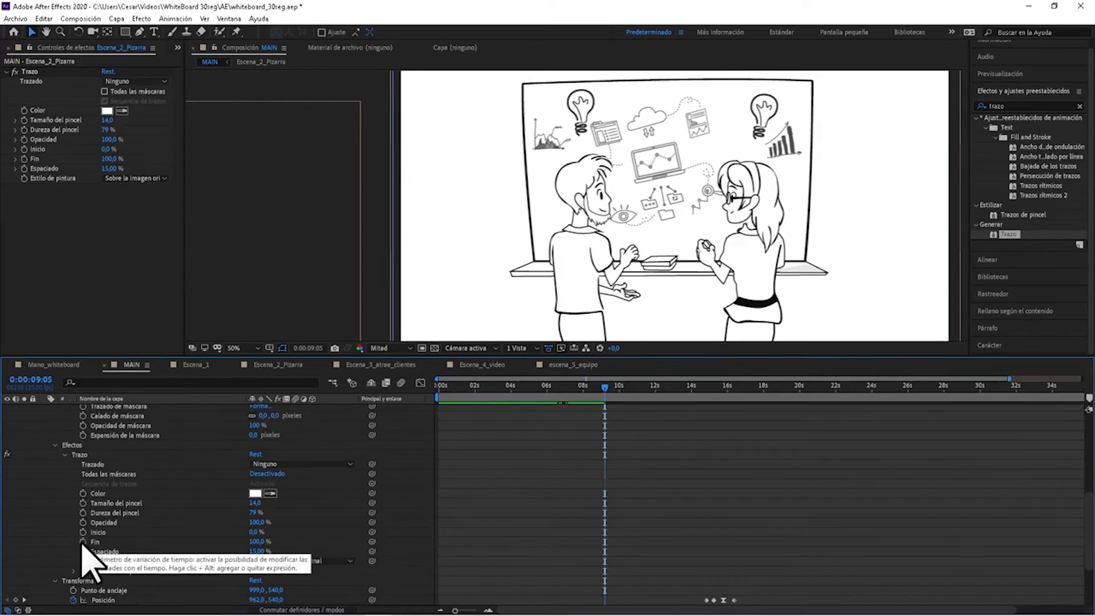
pyautogui.click(82, 532)
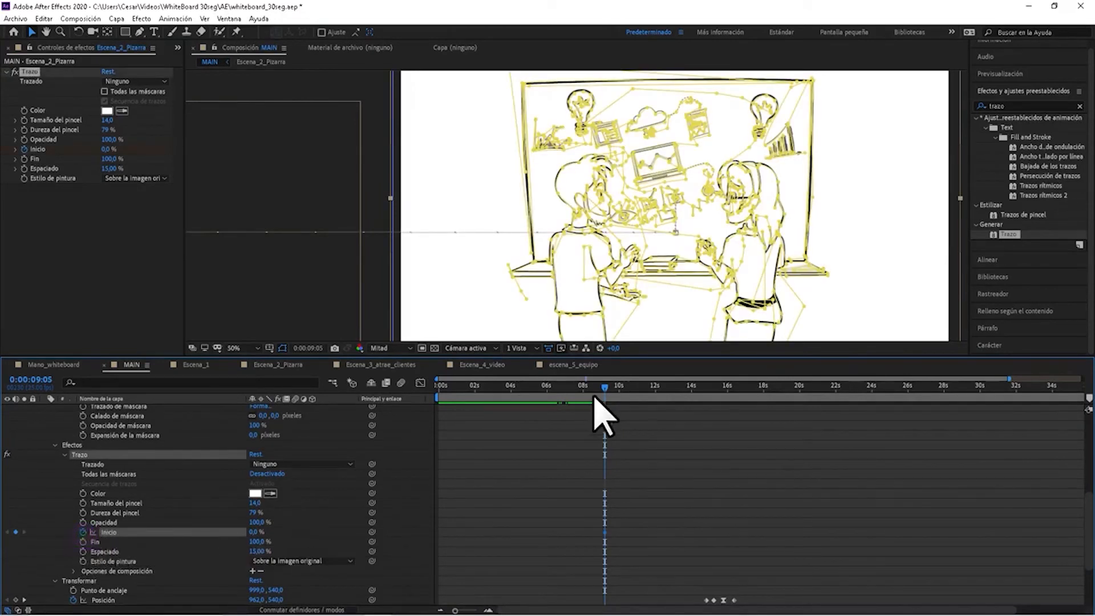
# Keyframe Trazo's Inicio at 100% at 0:00:14:12 and shift that keyframe back to 0:00:13:18.
pyautogui.moveTo(606, 387); pyautogui.dragTo(700, 406)
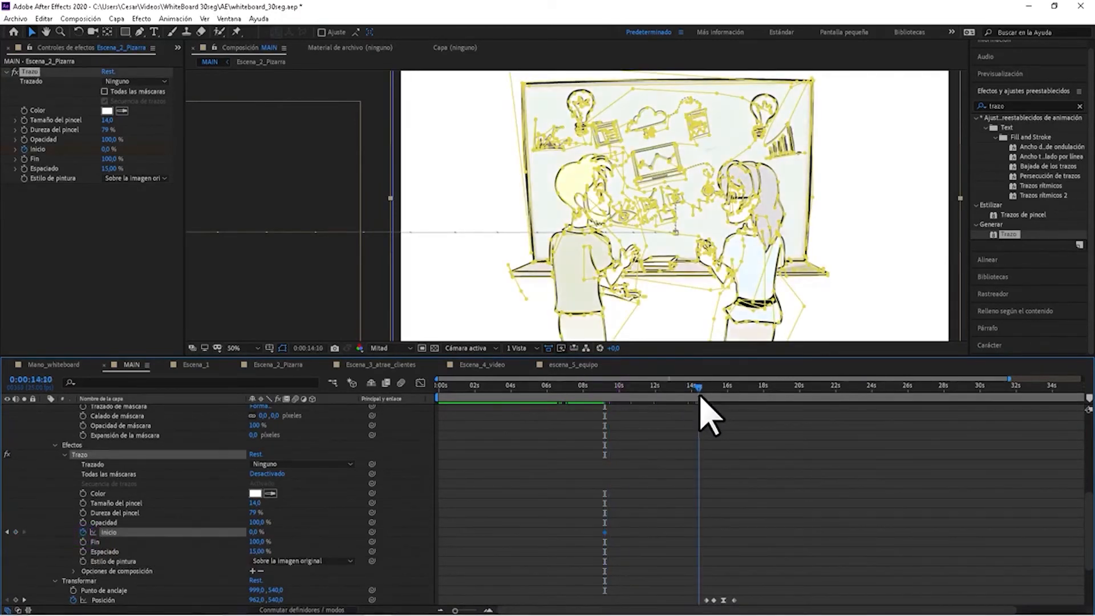
pyautogui.moveTo(254, 531); pyautogui.dragTo(392, 513)
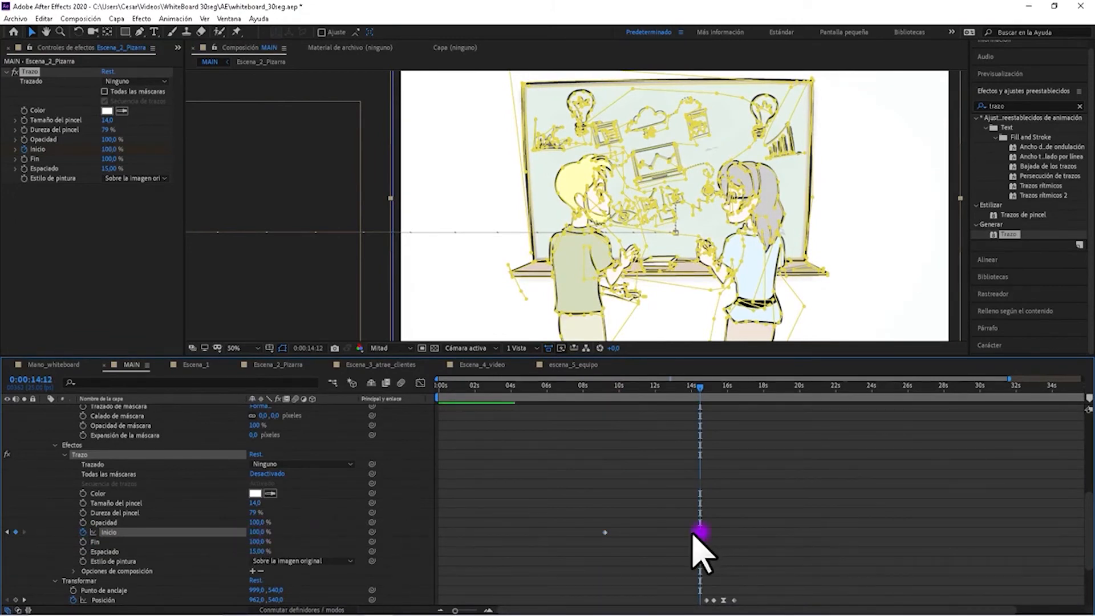
pyautogui.moveTo(691, 533); pyautogui.dragTo(685, 533)
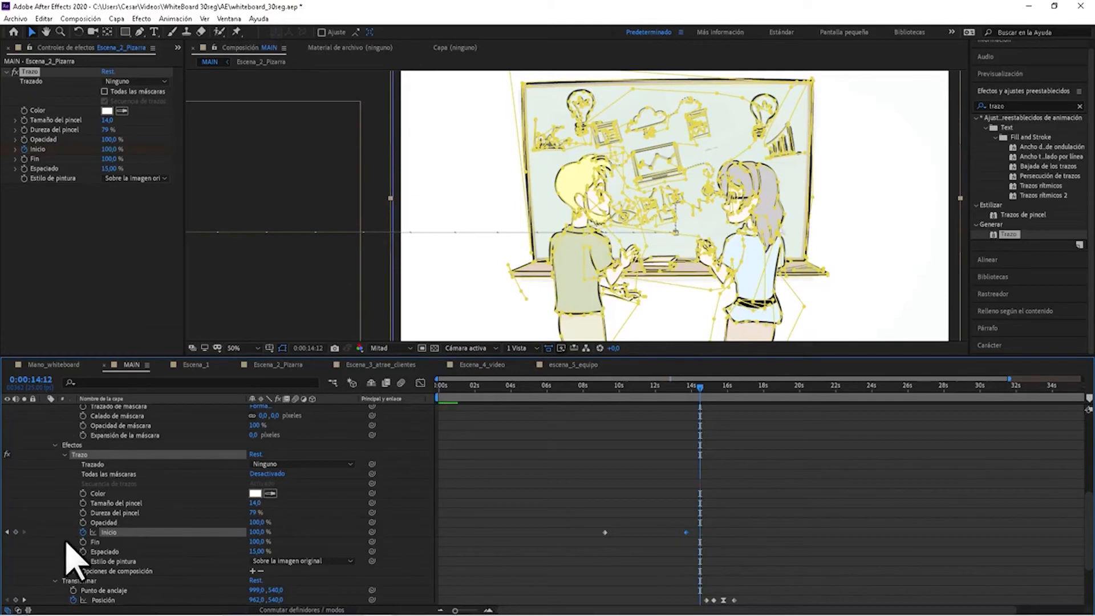
pyautogui.click(8, 531)
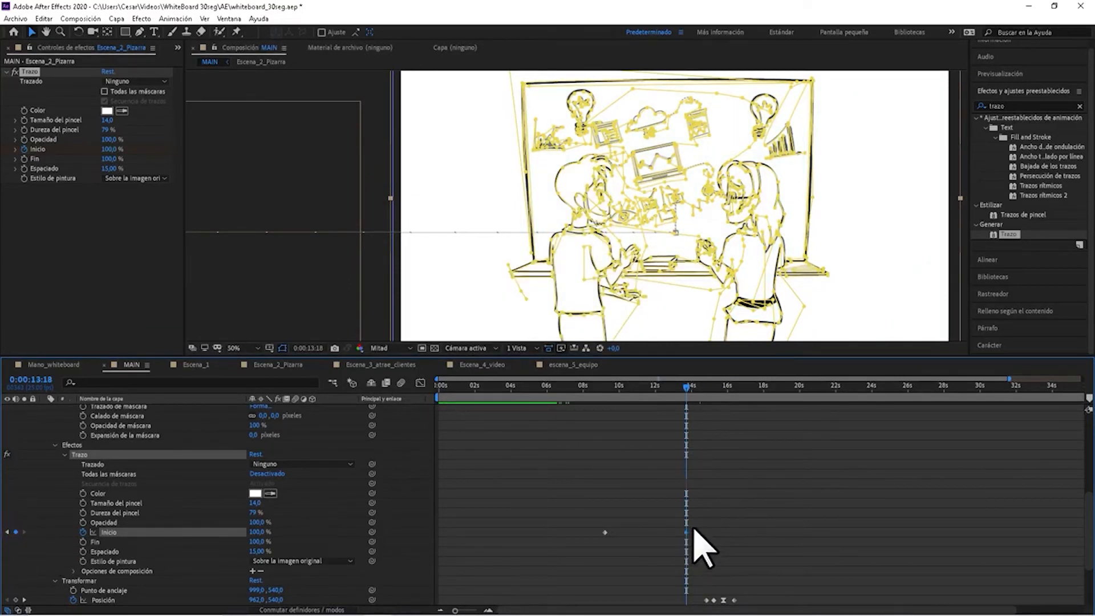
pyautogui.click(781, 503)
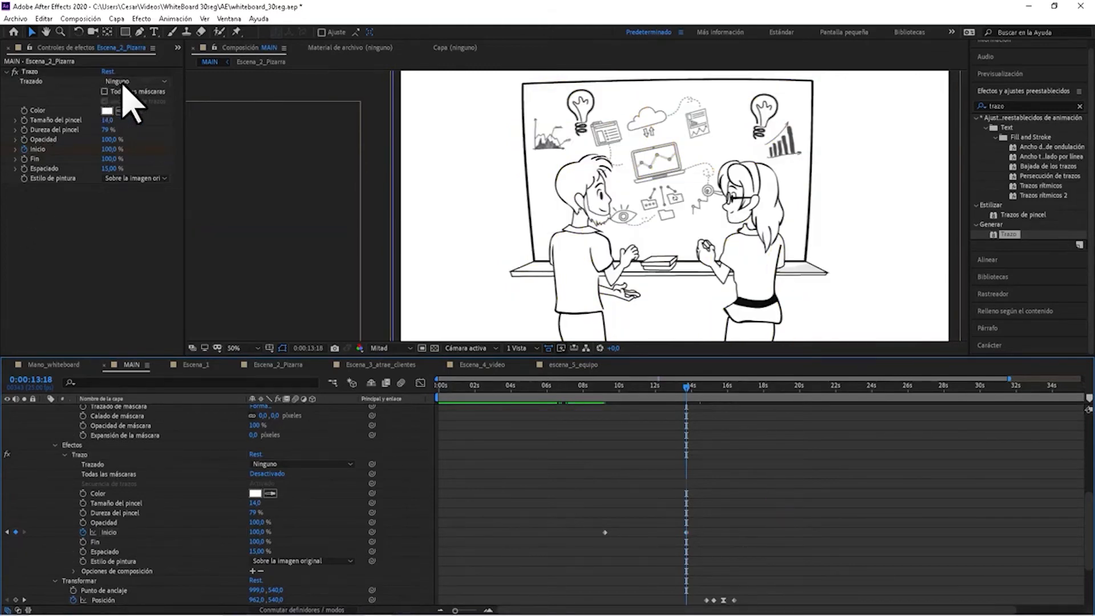
# Set the Trazo effect's Trazado to Máscara 1 and check the first Inicio keyframe at 0:00:09:05 for uncovered lines.
pyautogui.click(123, 82)
pyautogui.click(133, 111)
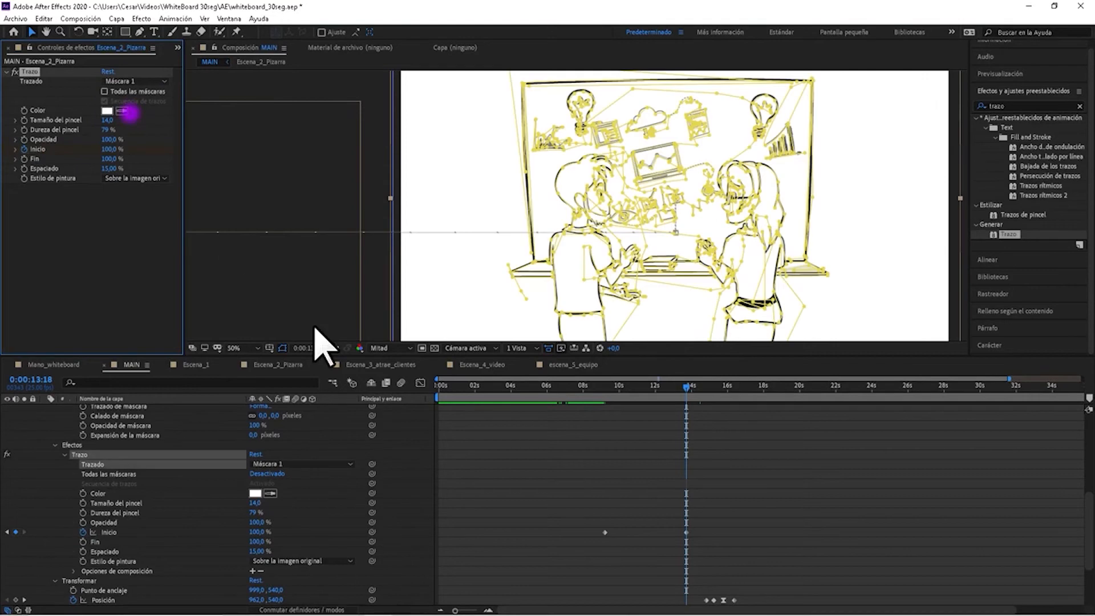
pyautogui.click(606, 388)
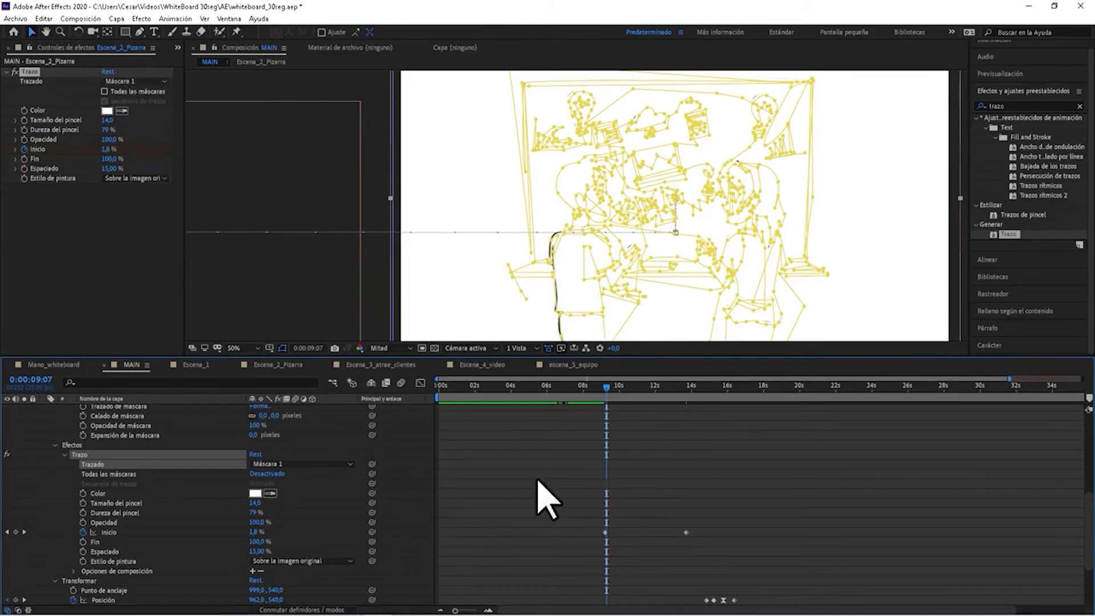
pyautogui.click(7, 531)
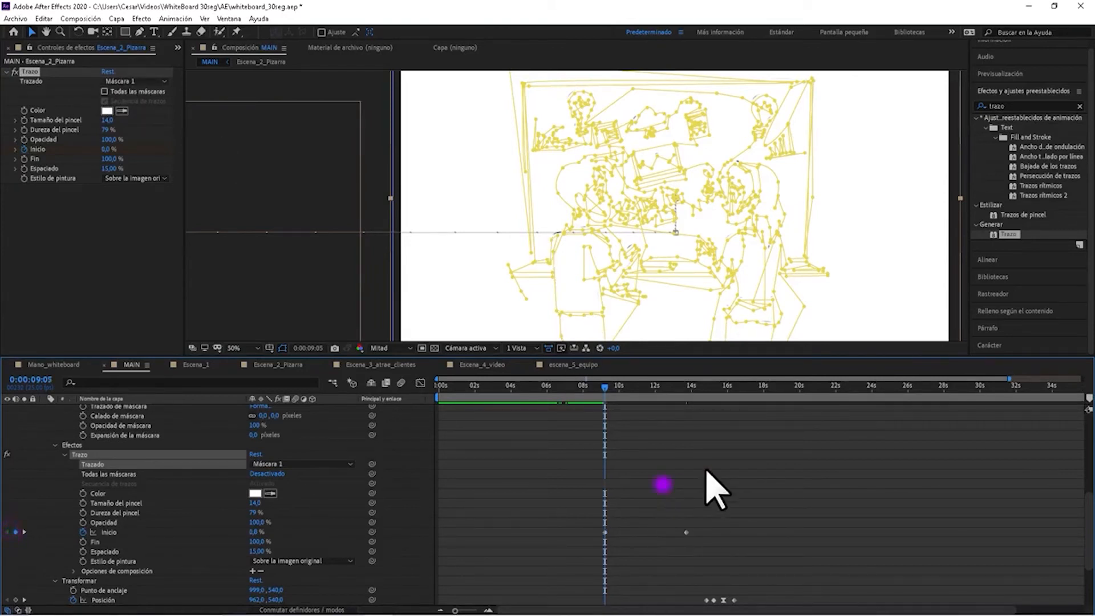
pyautogui.click(801, 452)
pyautogui.scroll(-2, 721, 270)
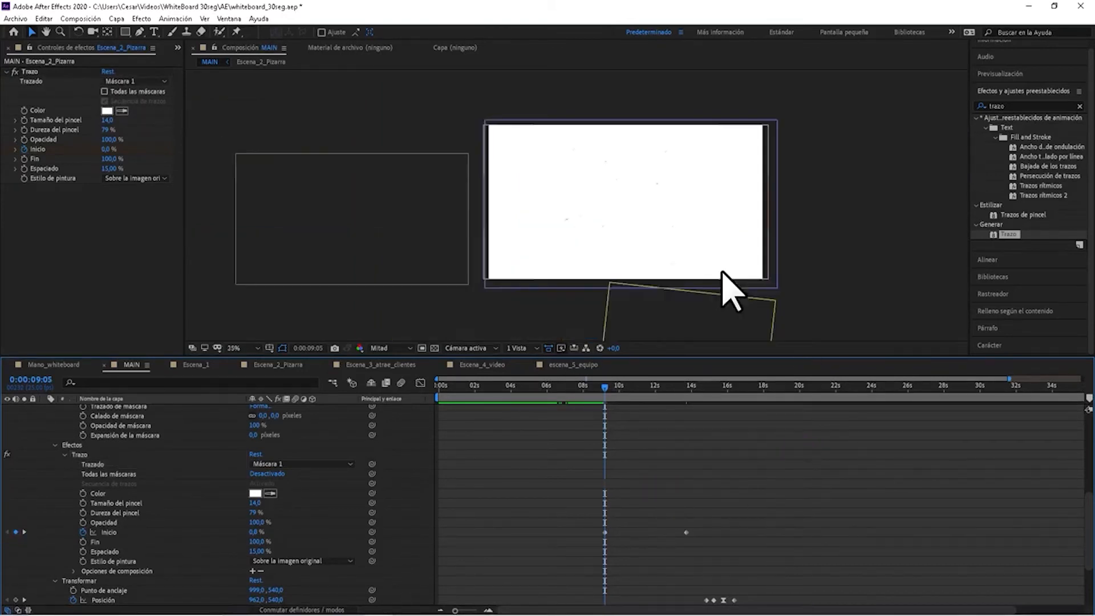
pyautogui.scroll(2, 663, 268)
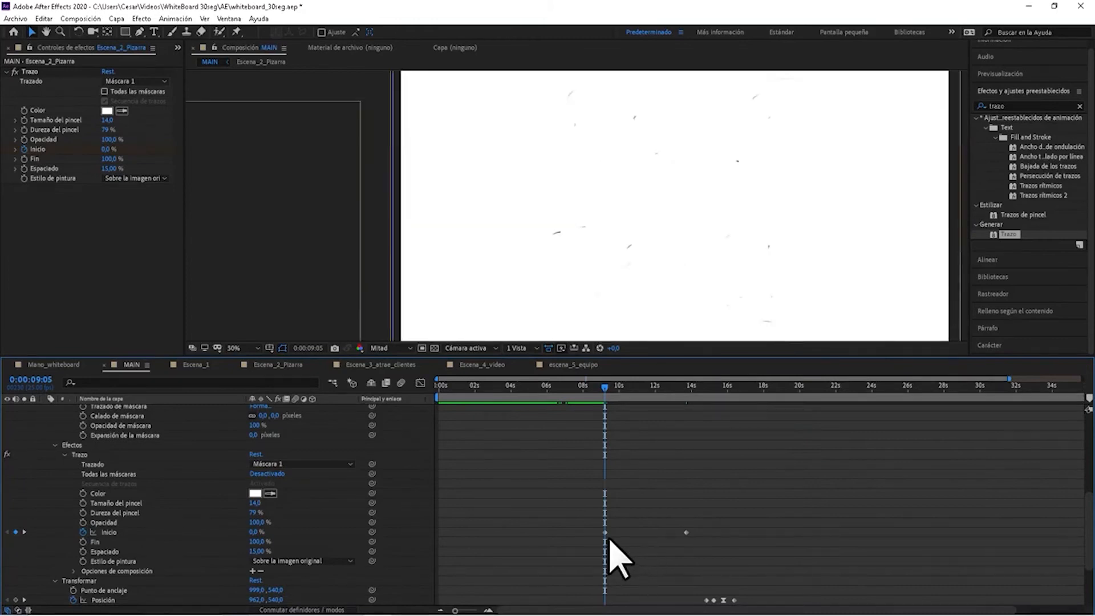
# Add a Trazado de máscara keyframe to Máscara 1 at 0:00:09:05 and set Trazo's Tamaño del pincel to 16.
pyautogui.scroll(3, 121, 510)
pyautogui.click(83, 465)
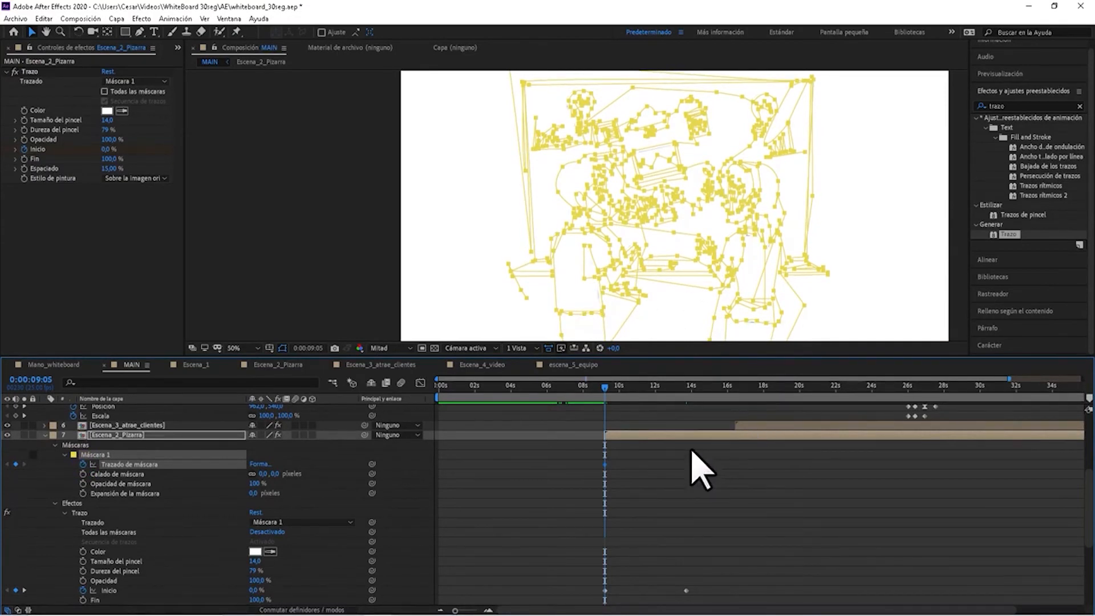
pyautogui.click(107, 120)
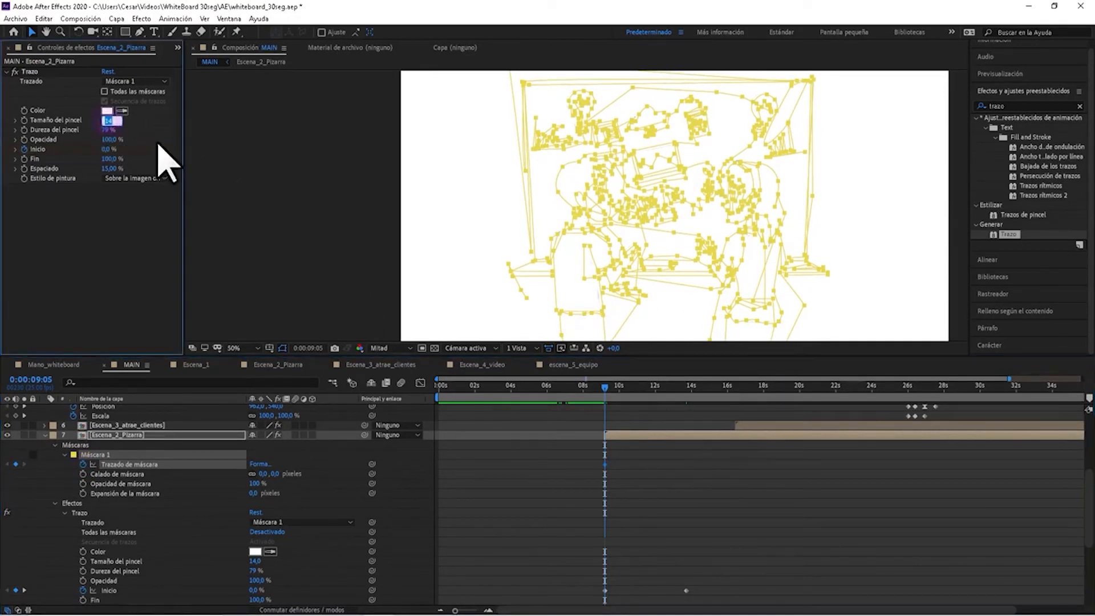
pyautogui.press('Return')
pyautogui.click(683, 509)
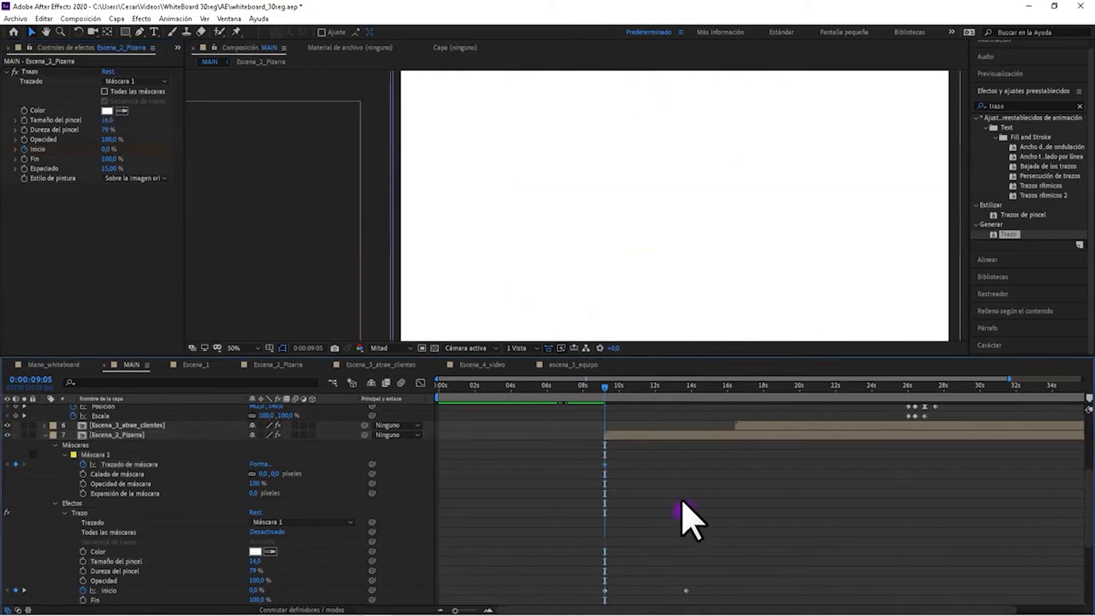
# Play back the Escena_2_Pizarra drawing reveal several times, starting from around 0:00:09:00.
pyautogui.moveTo(605, 387); pyautogui.dragTo(603, 388)
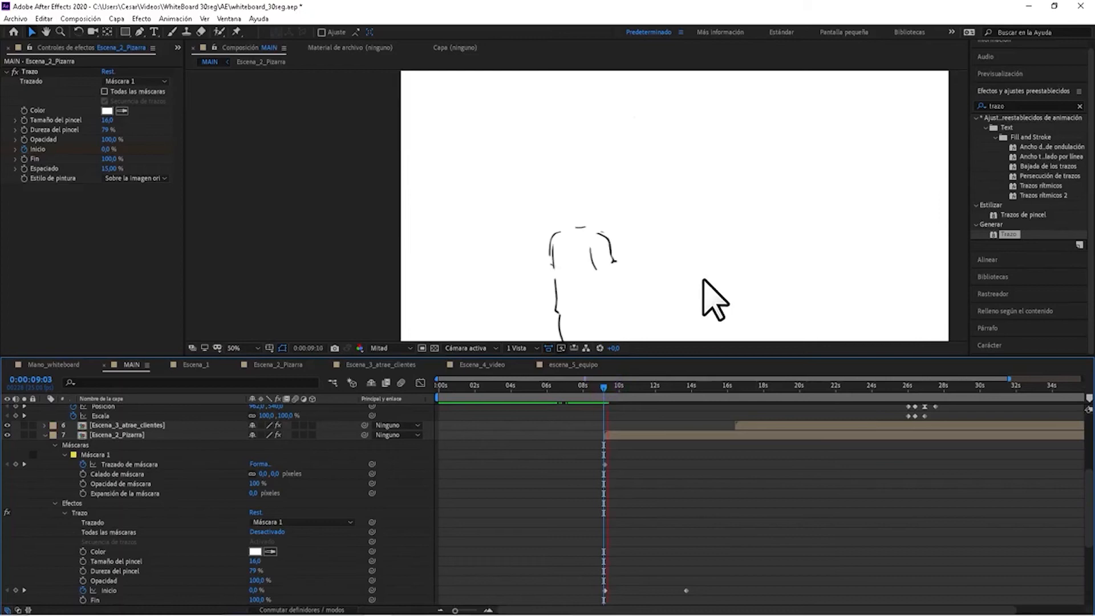
pyautogui.press('space')
pyautogui.scroll(5, 111, 504)
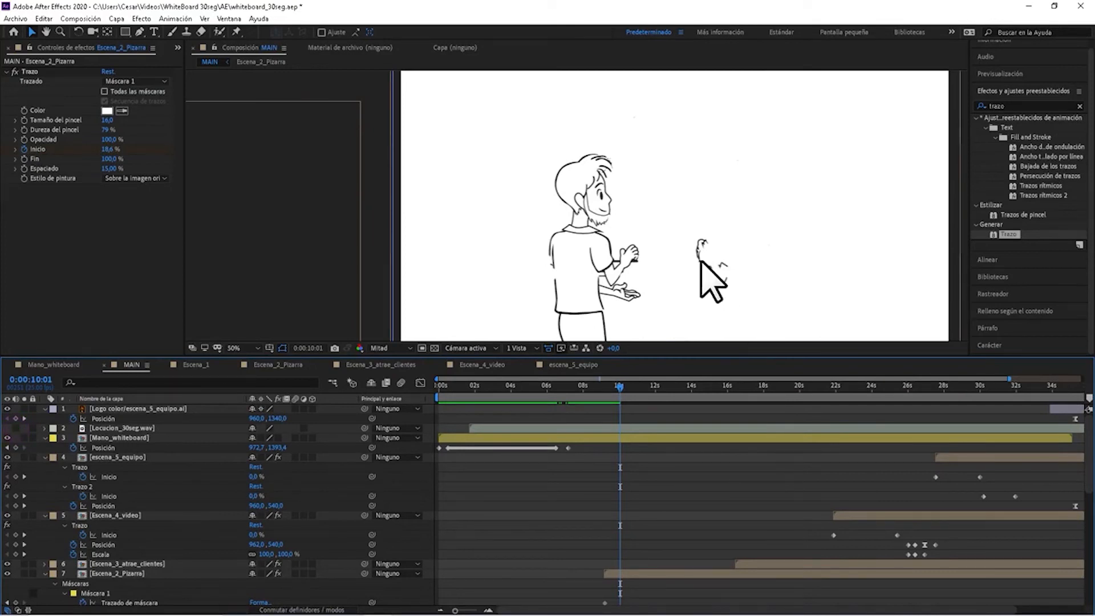
pyautogui.scroll(-1, 700, 260)
pyautogui.moveTo(610, 392); pyautogui.dragTo(602, 392)
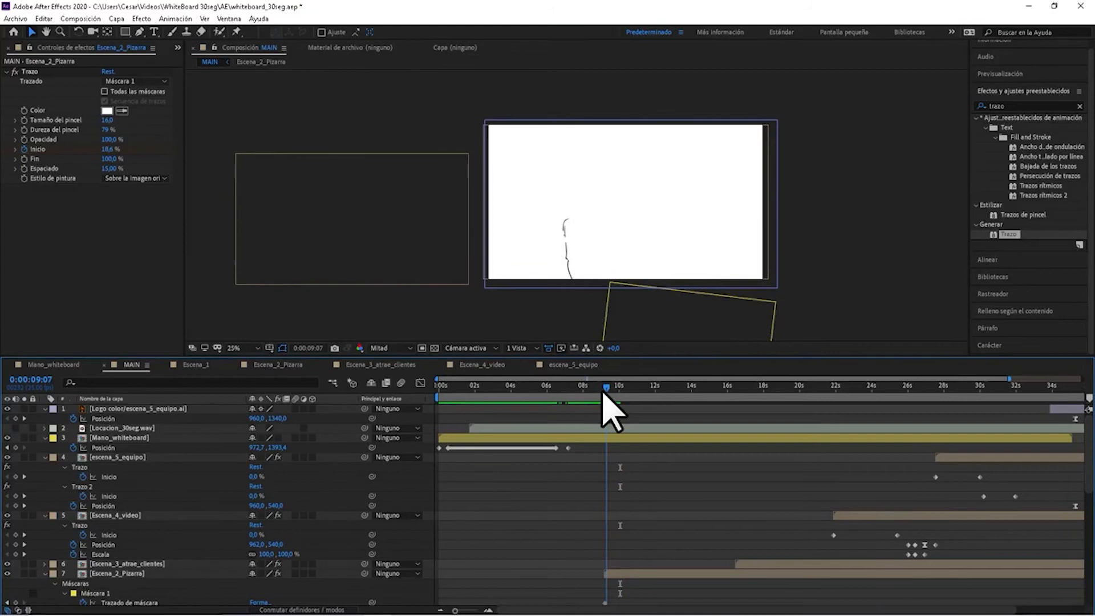
pyautogui.click(603, 391)
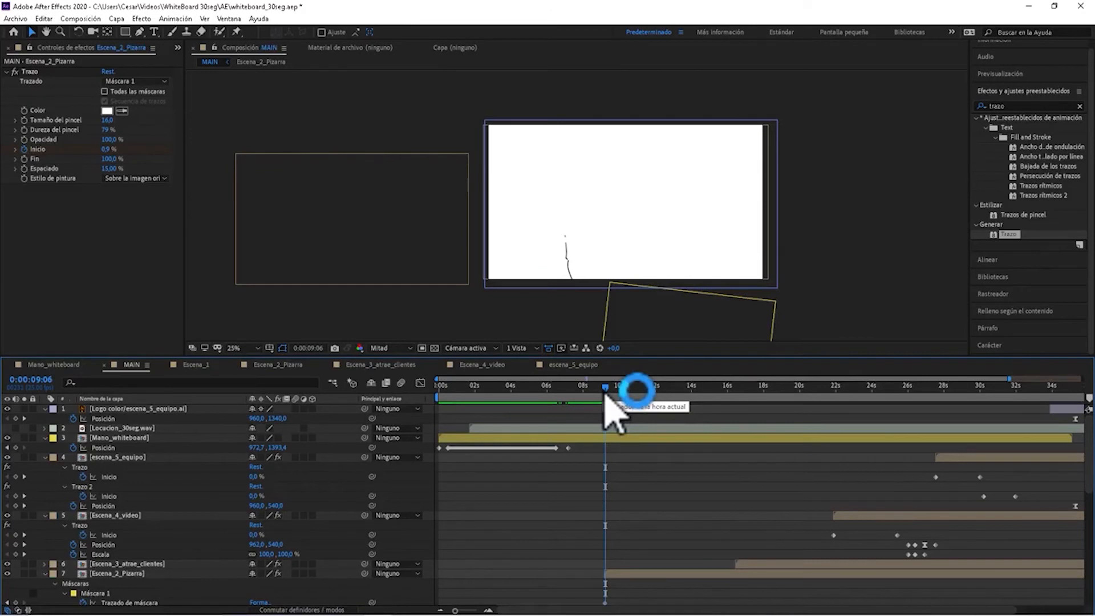
pyautogui.press('space')
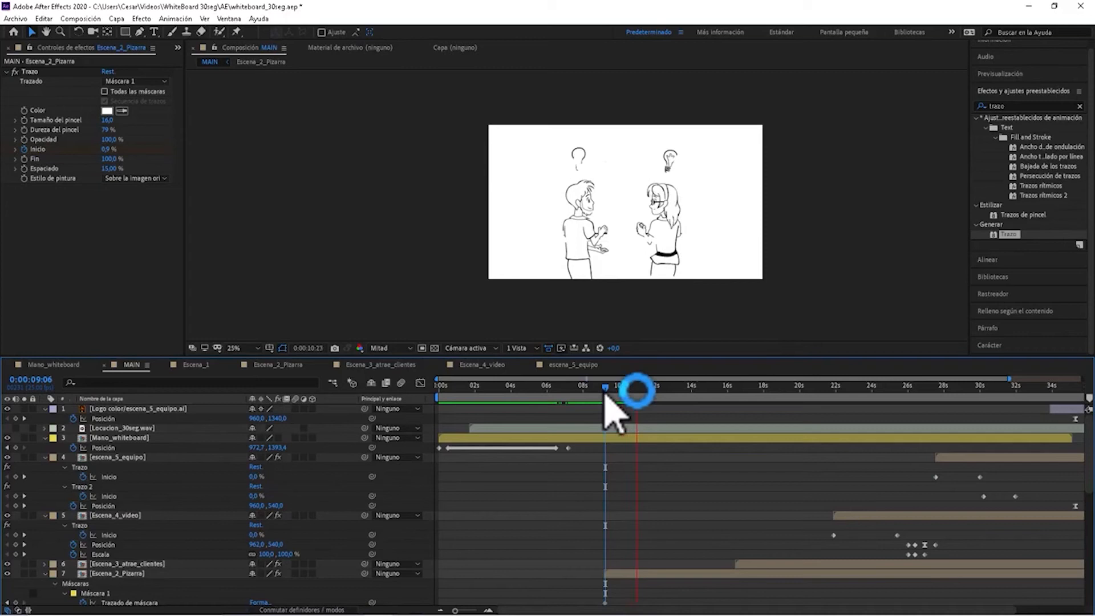
pyautogui.moveTo(606, 392); pyautogui.dragTo(593, 388)
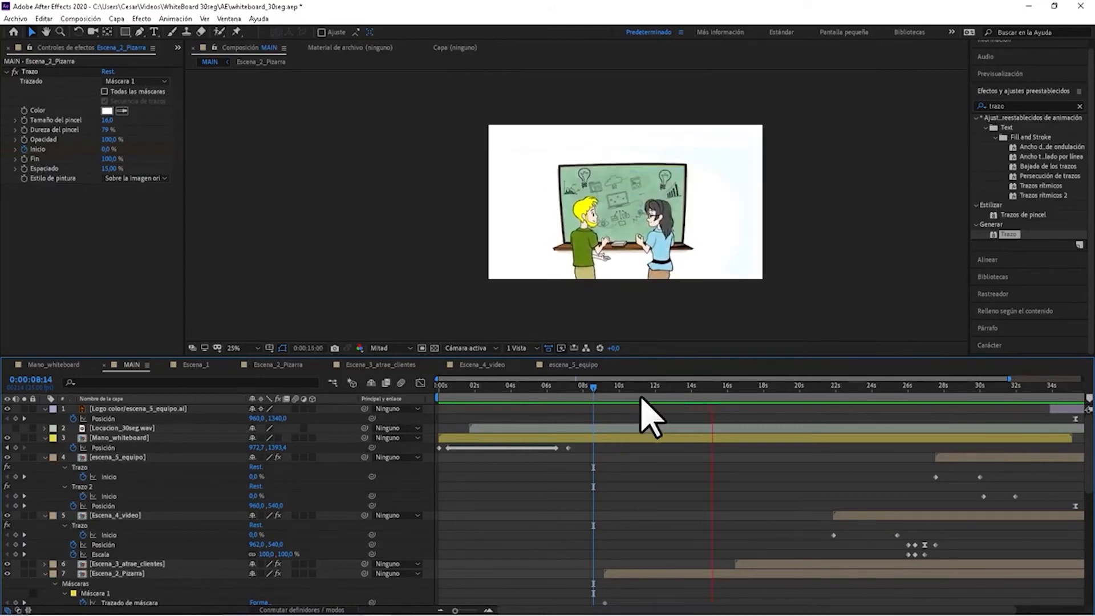
pyautogui.click(597, 385)
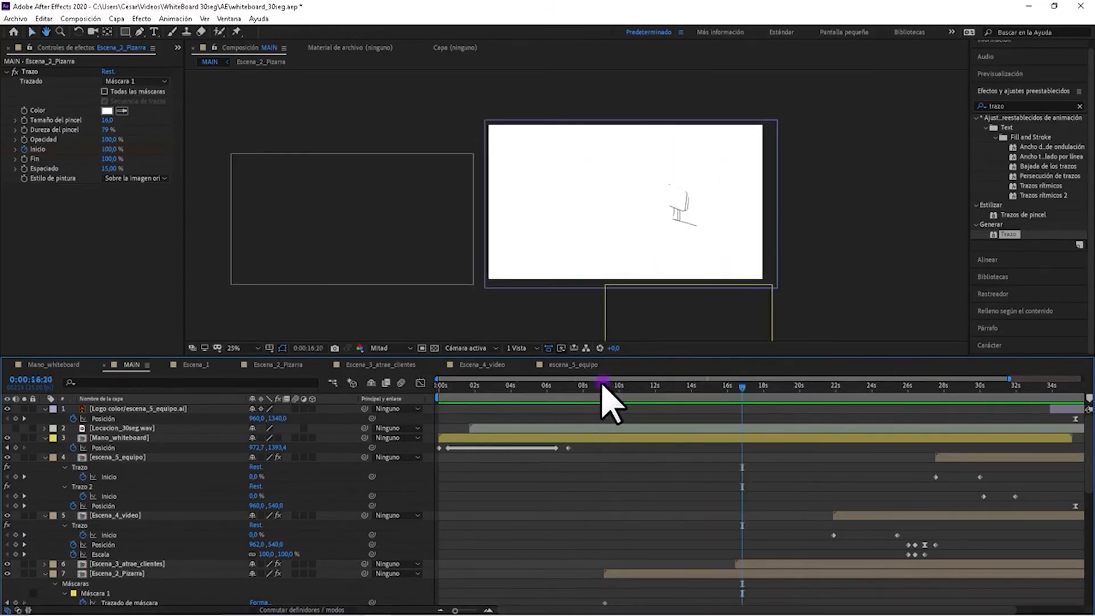
pyautogui.scroll(-2, 667, 500)
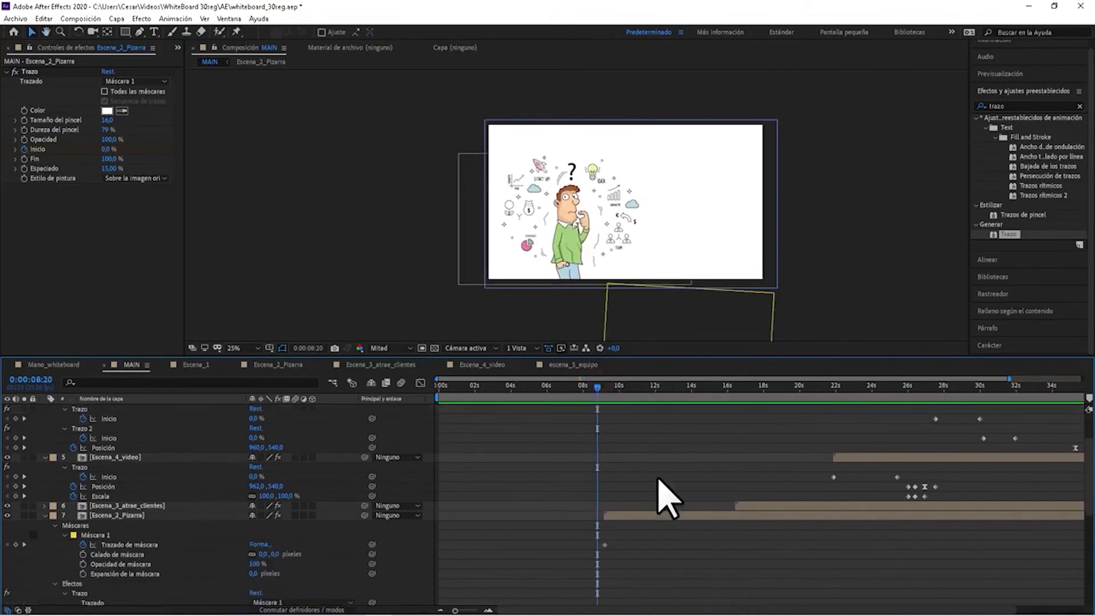
pyautogui.press('space')
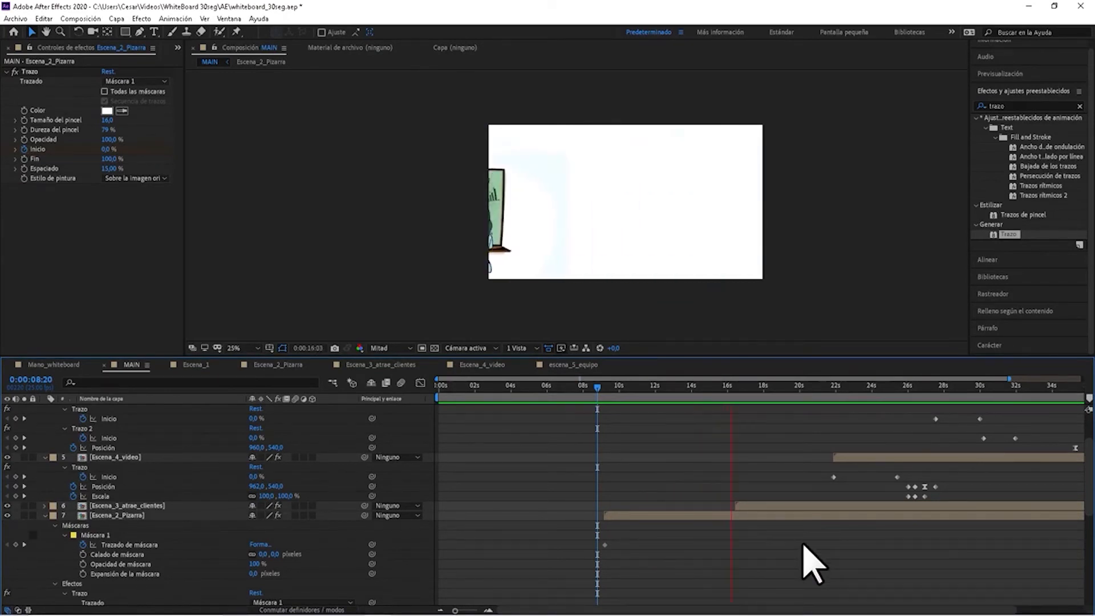
pyautogui.click(602, 385)
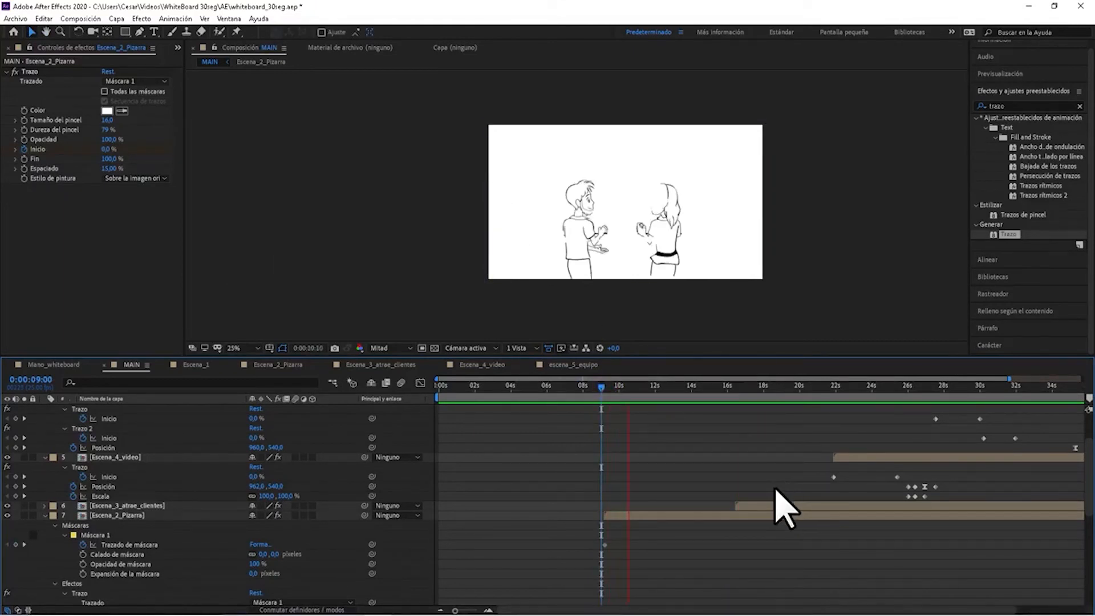
pyautogui.press('space')
# Select Máscara 1's Trazado de máscara on Escena_2_Pizarra and return the playhead to the first Inicio keyframe at 0:00:09:05.
pyautogui.scroll(-3, 552, 528)
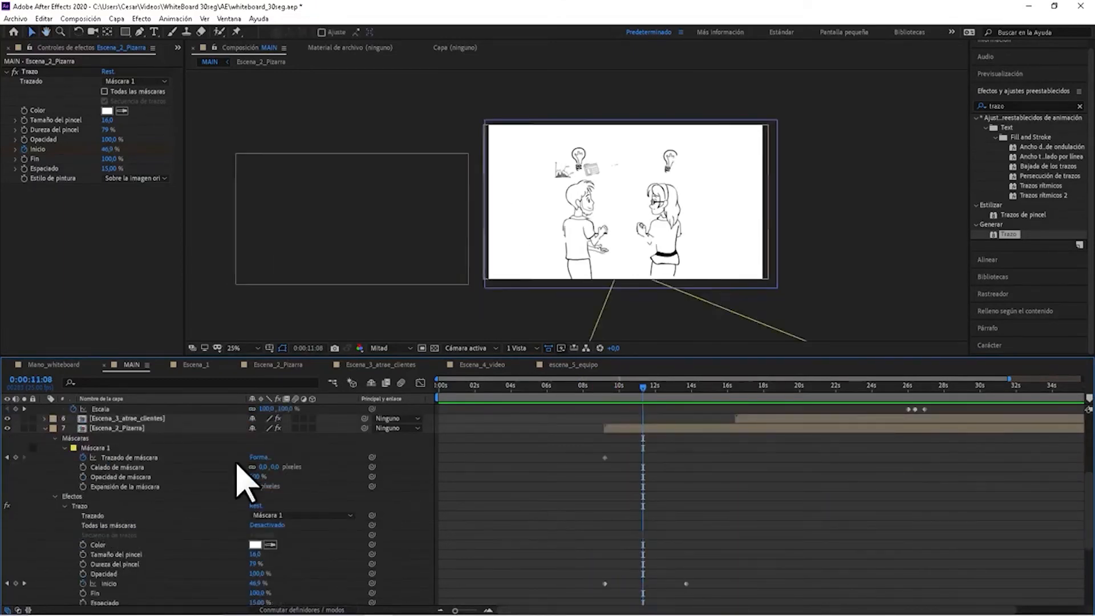
pyautogui.click(134, 457)
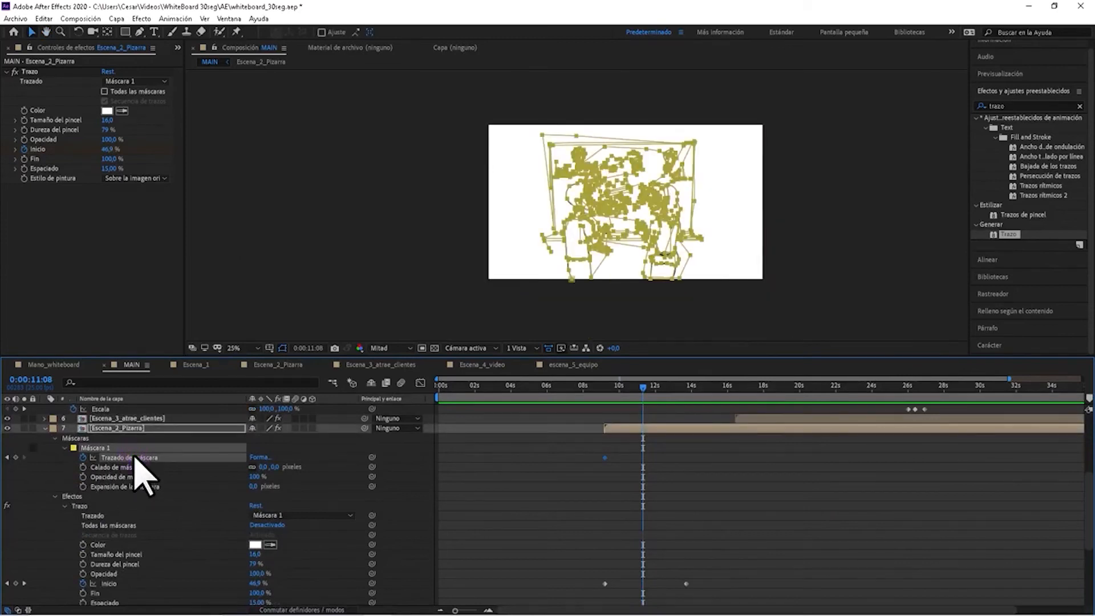
pyautogui.click(7, 583)
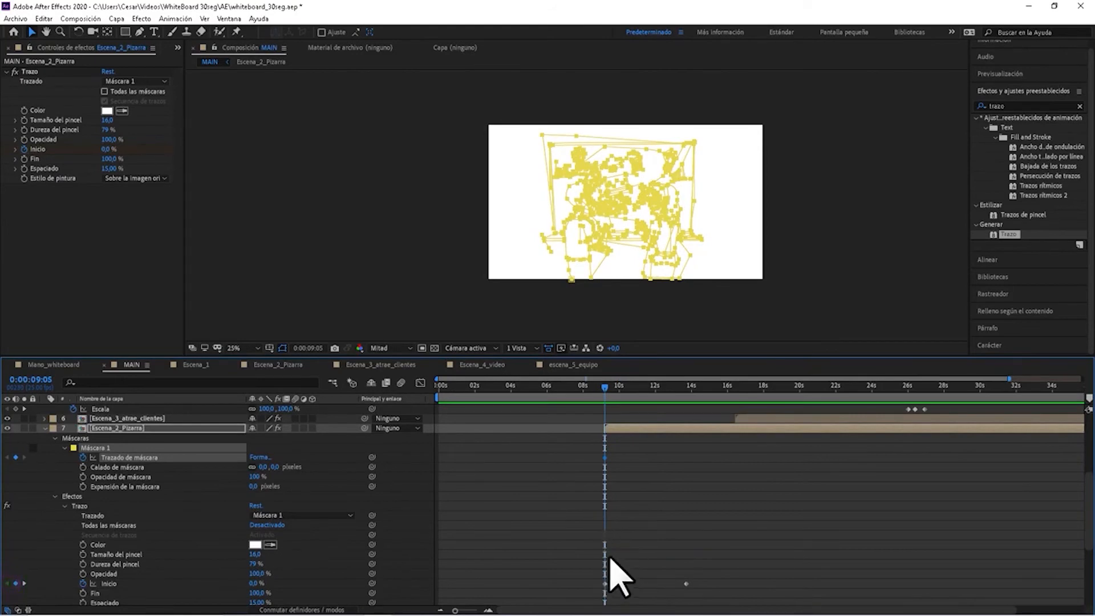
# Add a Posición keyframe to Mano_whiteboard at 0:00:09:05 and shift it slightly earlier, ahead of the start of Escena_2_Pizarra.
pyautogui.scroll(5, 744, 507)
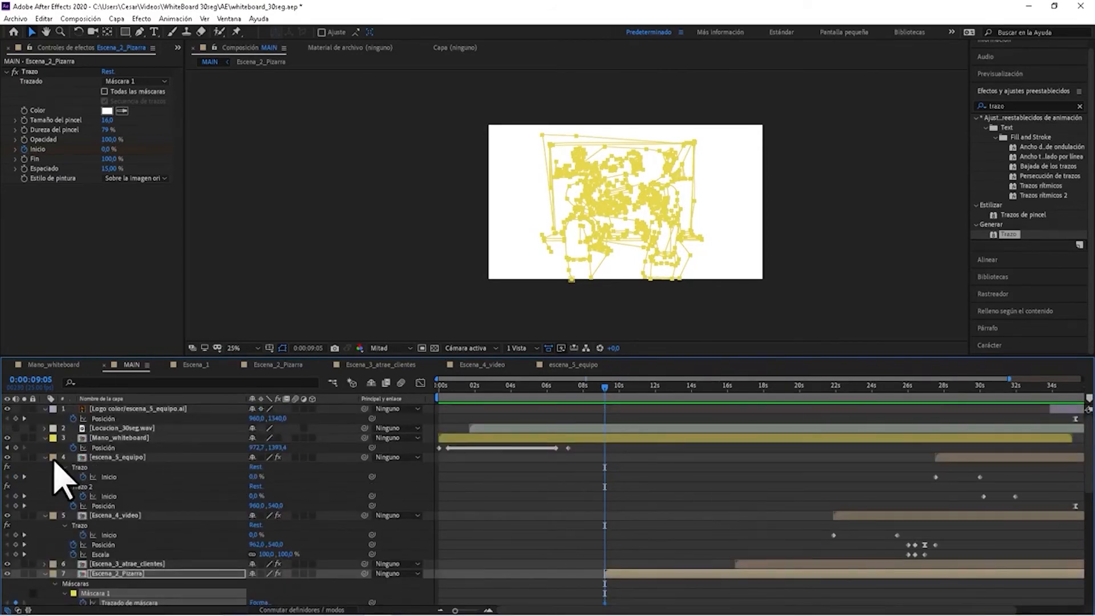
pyautogui.click(16, 447)
pyautogui.moveTo(605, 448); pyautogui.dragTo(595, 448)
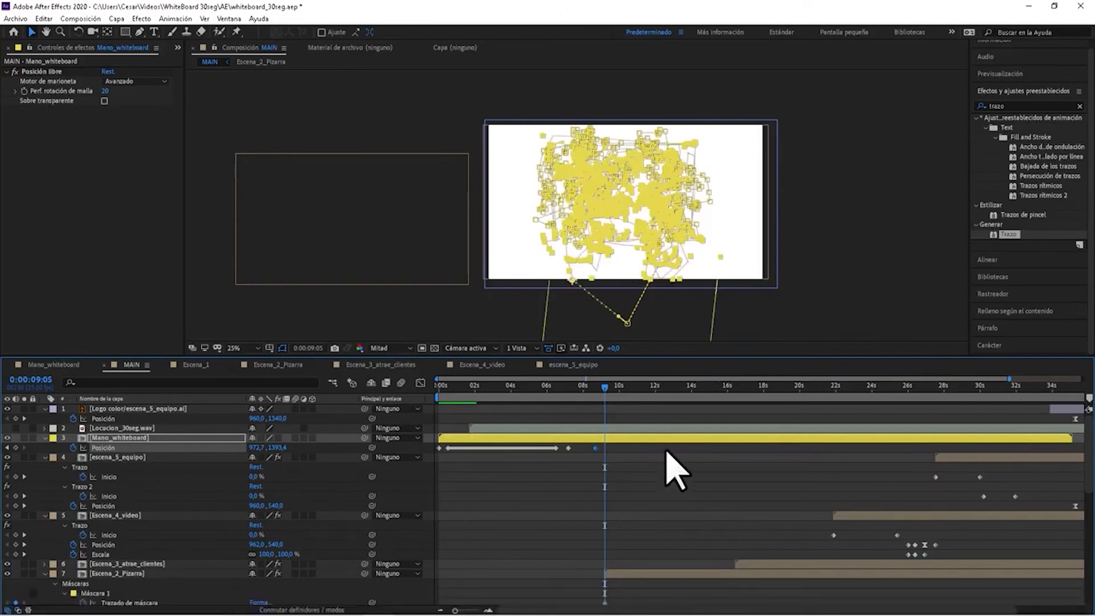
# Paste the mask path into Mano_whiteboard's Posición at 0:00:09:05 and stretch its keyframes to end at Escena_2_Pizarra's last Inicio keyframe, 0:00:13:18.
pyautogui.scroll(-4, 676, 473)
pyautogui.scroll(-5, 655, 462)
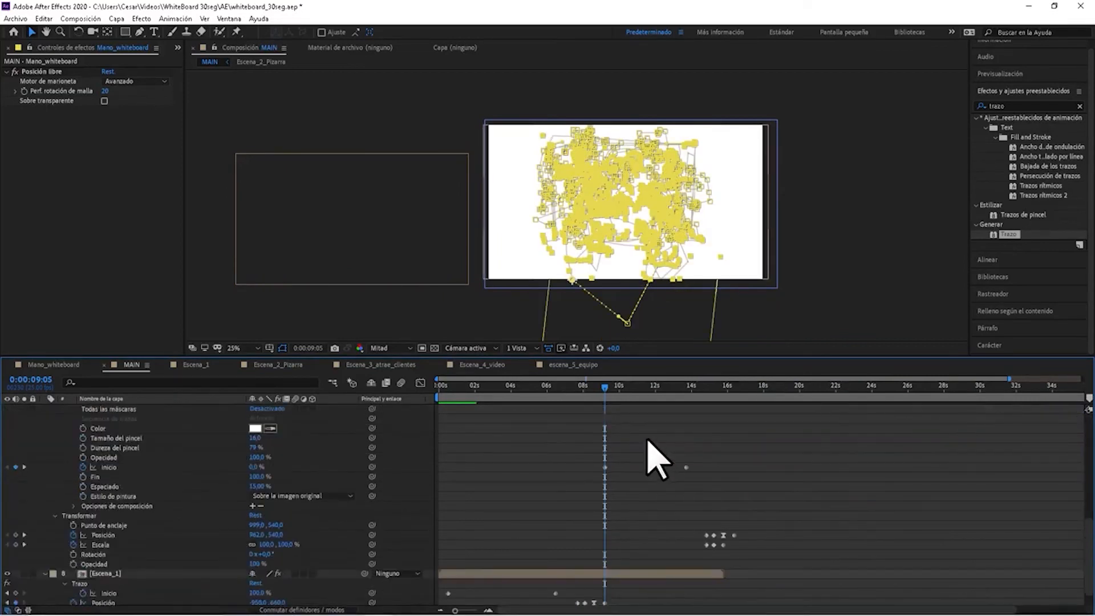
pyautogui.click(24, 467)
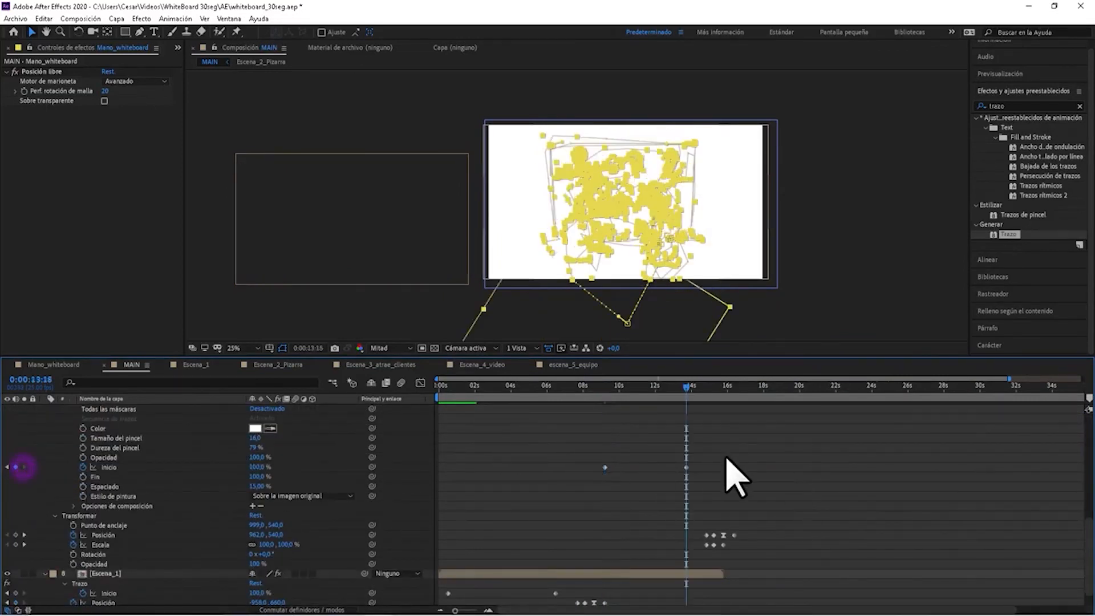
pyautogui.scroll(7, 729, 478)
pyautogui.click(645, 436)
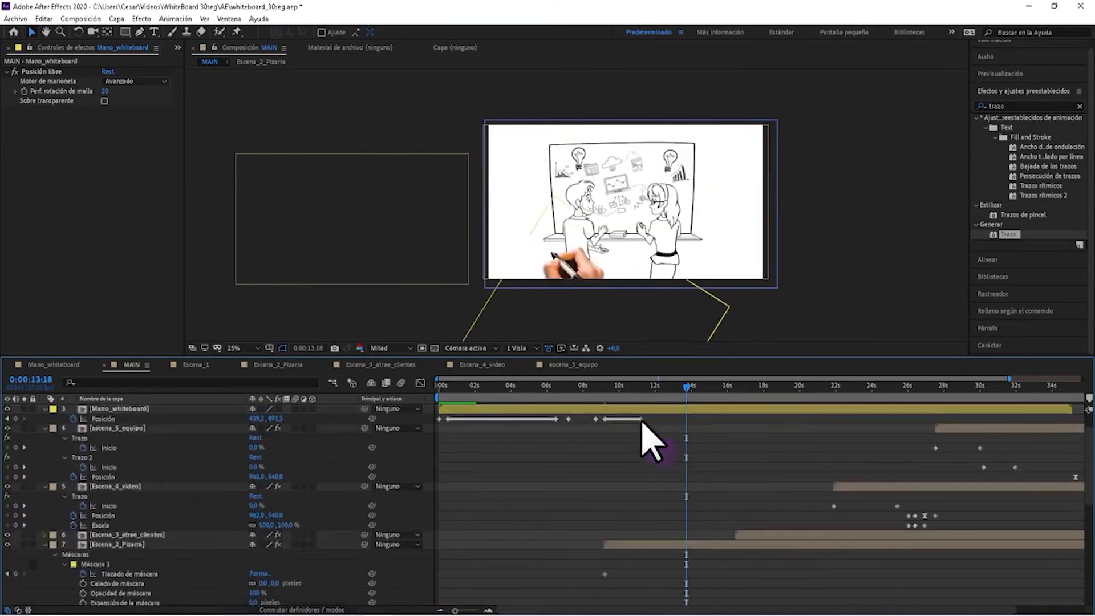
pyautogui.click(641, 420)
pyautogui.moveTo(688, 421); pyautogui.dragTo(686, 421)
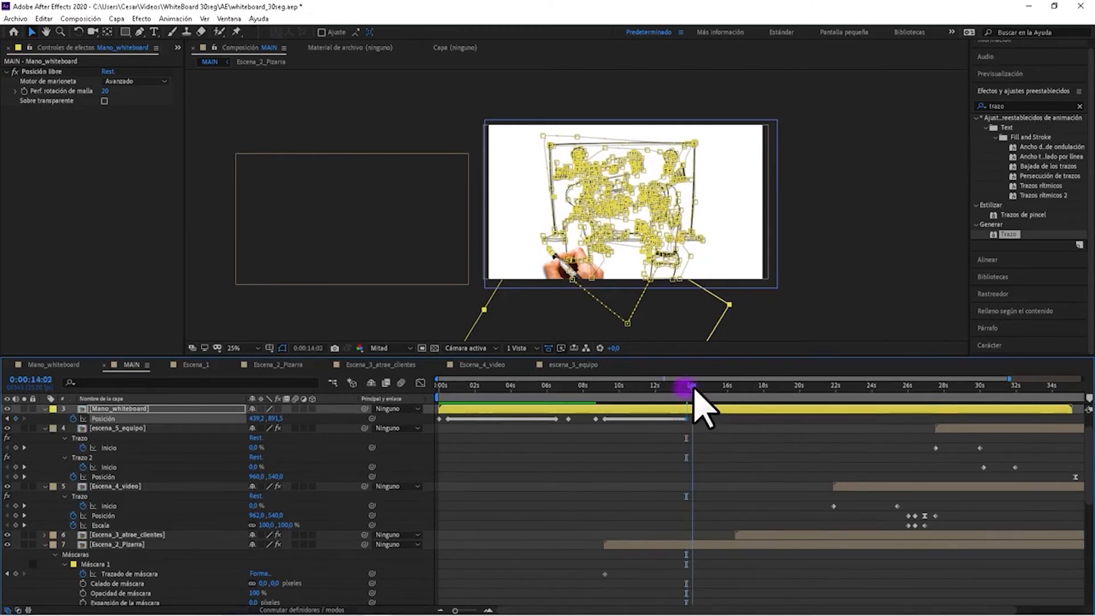
# Copy Mano_whiteboard's off-screen Posición keyframe from just before the reveal to 0:00:14:06, then return the playhead to 0:00:08:20.
pyautogui.moveTo(692, 390); pyautogui.dragTo(695, 390)
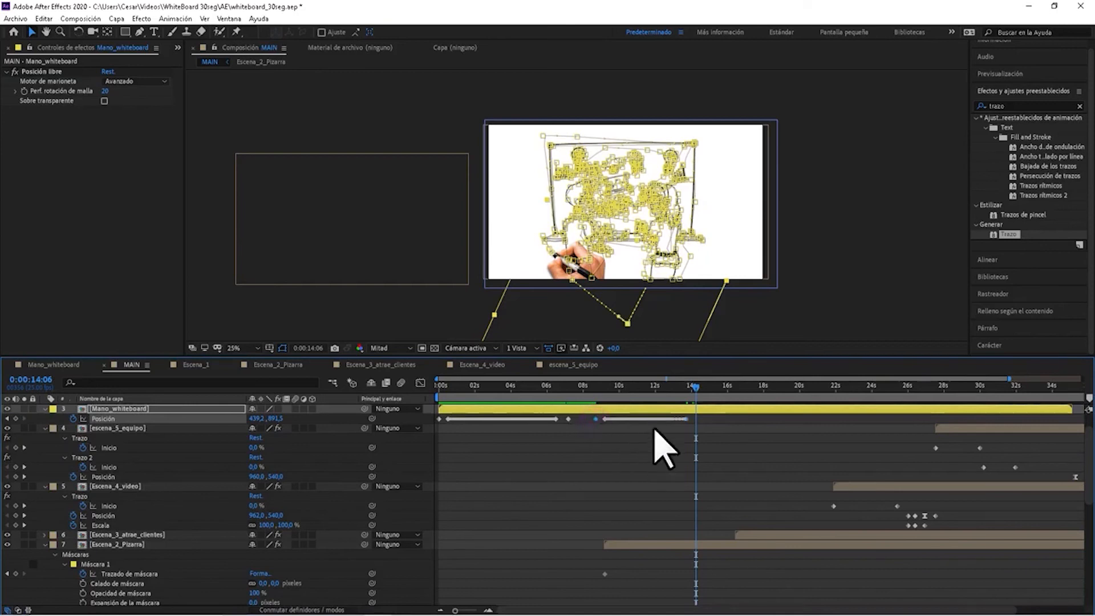
pyautogui.moveTo(692, 386); pyautogui.dragTo(597, 399)
pyautogui.click(634, 448)
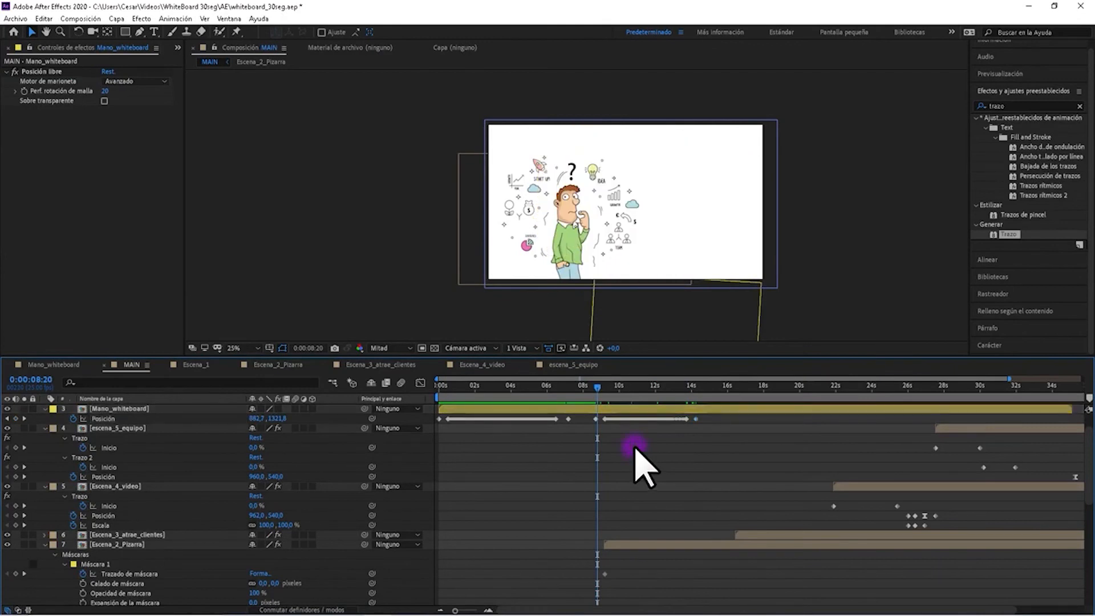
# Play back the hand drawing Escena_2_Pizarra twice from 0:00:08:20.
pyautogui.press('space')
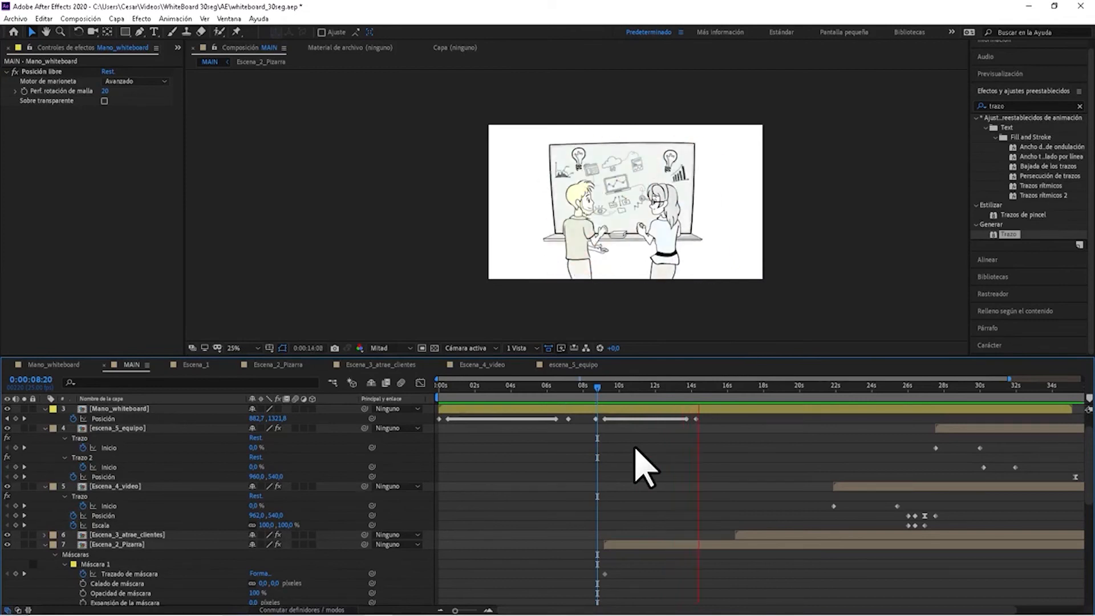
pyautogui.press('space')
pyautogui.moveTo(612, 386); pyautogui.dragTo(597, 385)
pyautogui.press('space')
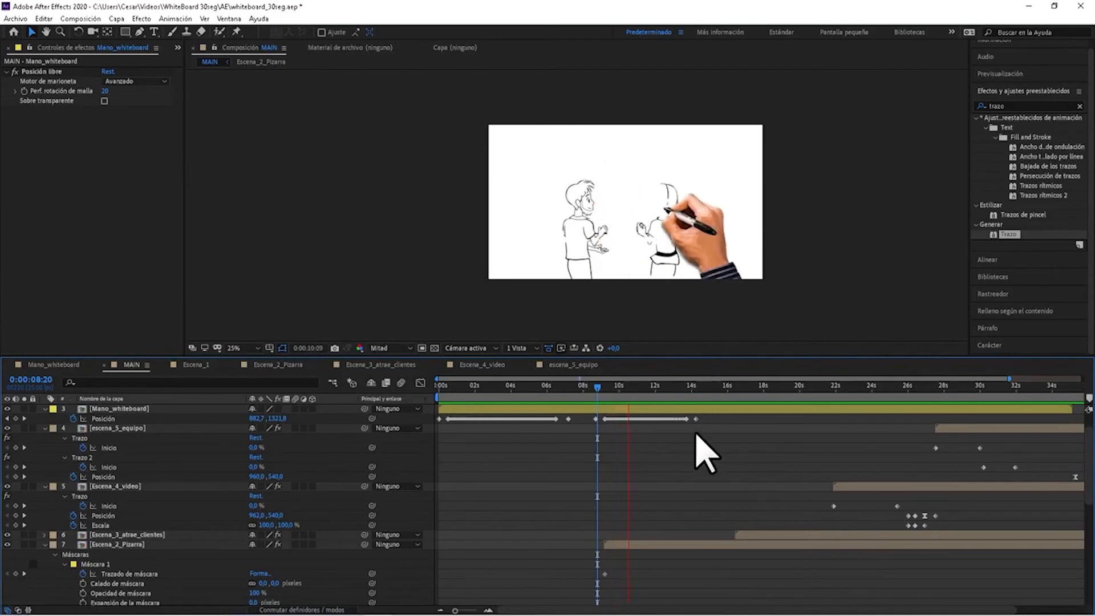
pyautogui.press('space')
# Add a second Mano_whiteboard layer from the project to MAIN, directly above Locucion_30seg.wav and starting shortly before 0:00:15:00.
pyautogui.click(55, 49)
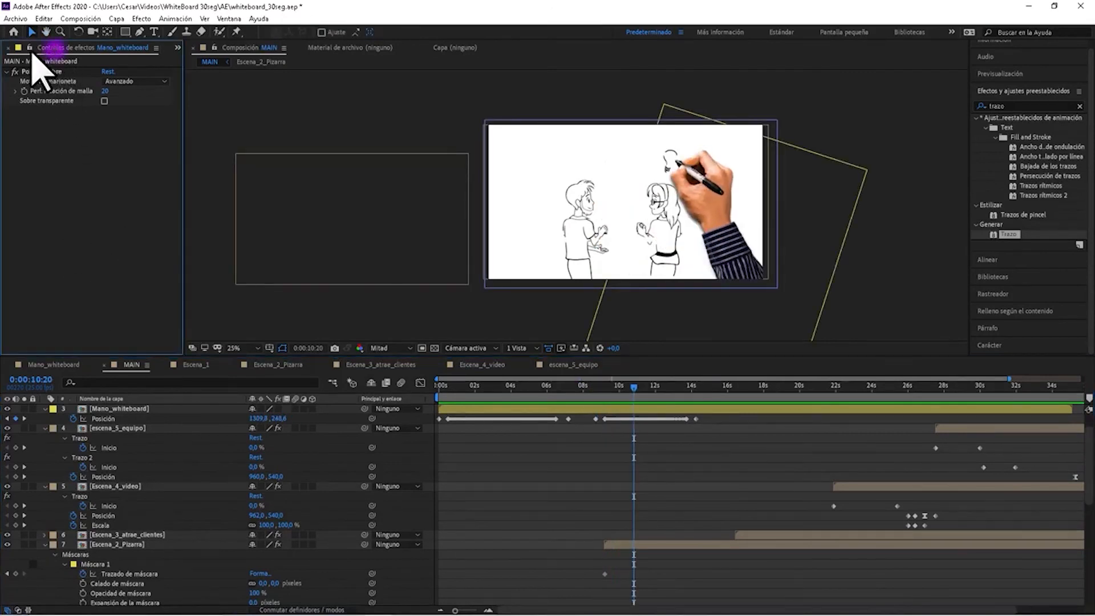
pyautogui.click(8, 49)
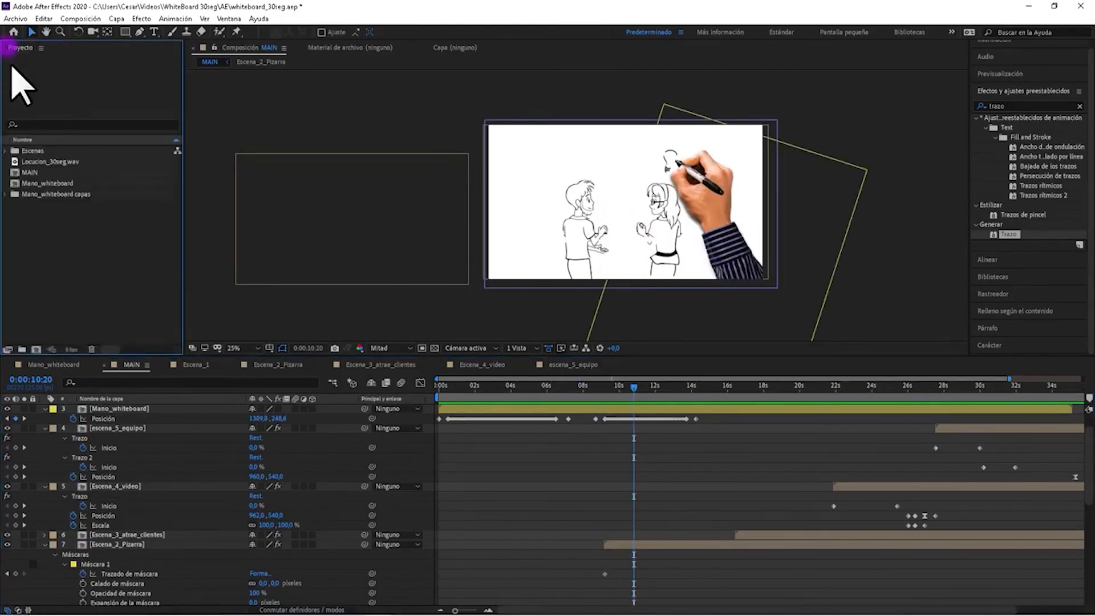
pyautogui.click(46, 184)
pyautogui.moveTo(52, 187); pyautogui.dragTo(733, 435)
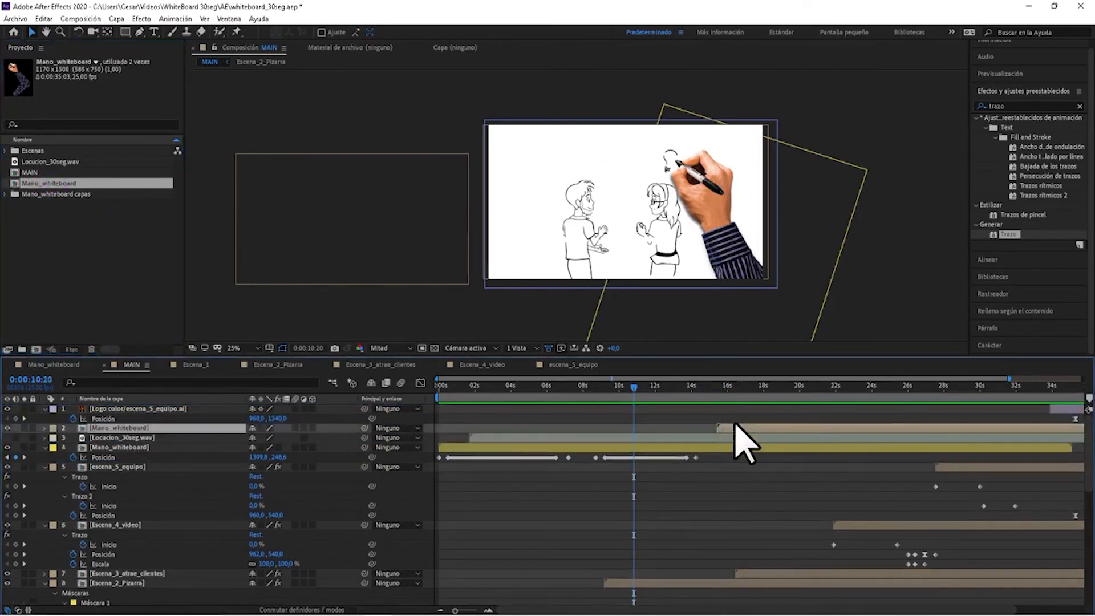
# At 0:00:15:16, move the anchor point of the second Mano_whiteboard layer onto the pen tip.
pyautogui.click(720, 387)
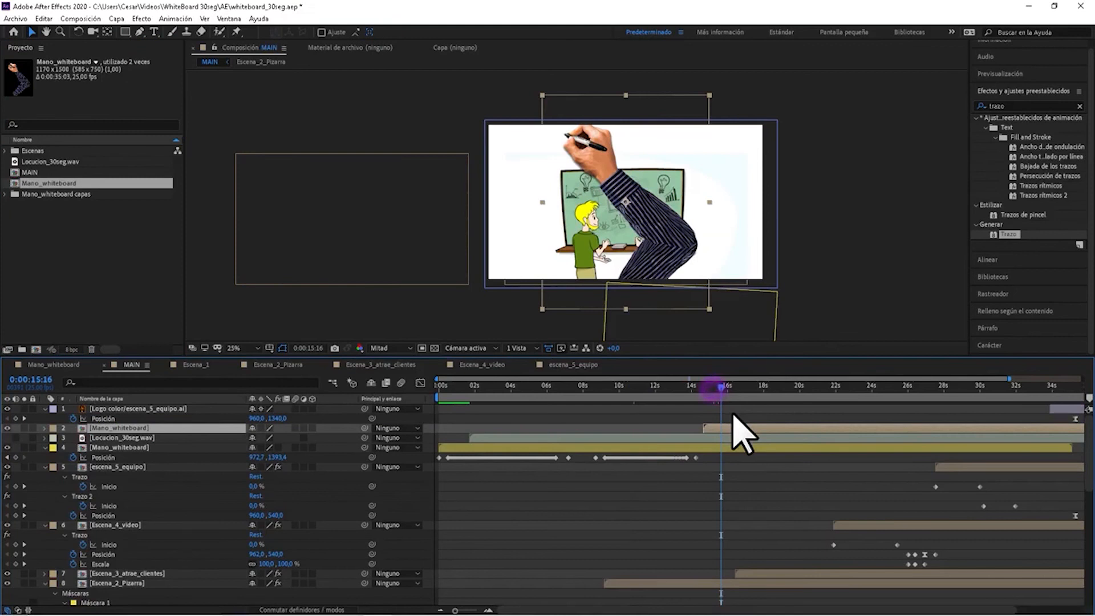
pyautogui.press('y')
pyautogui.moveTo(623, 199); pyautogui.dragTo(564, 140)
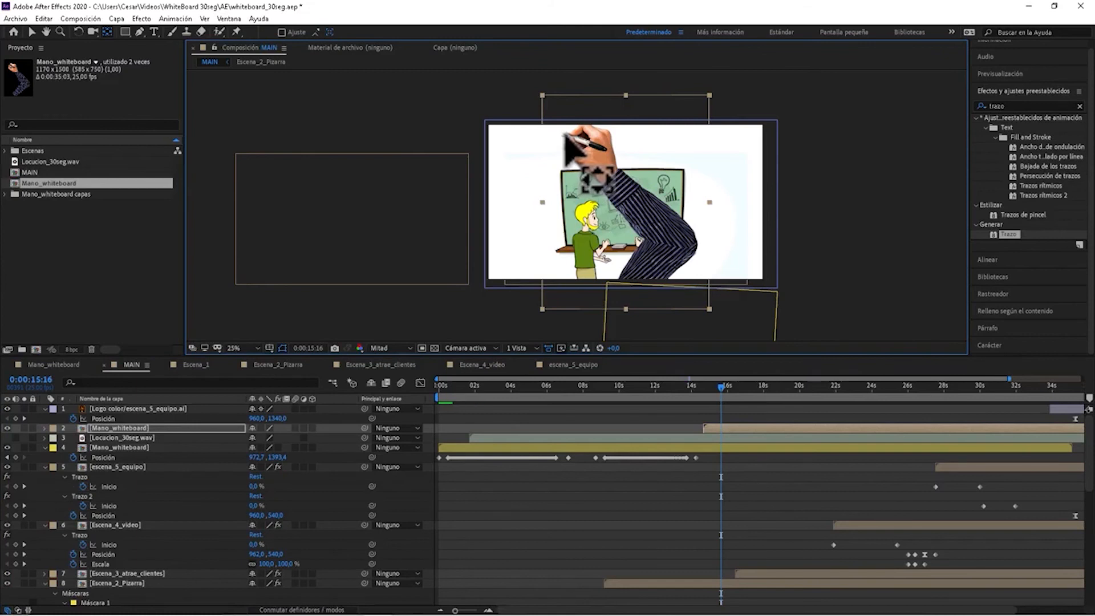
pyautogui.moveTo(566, 136); pyautogui.dragTo(564, 136)
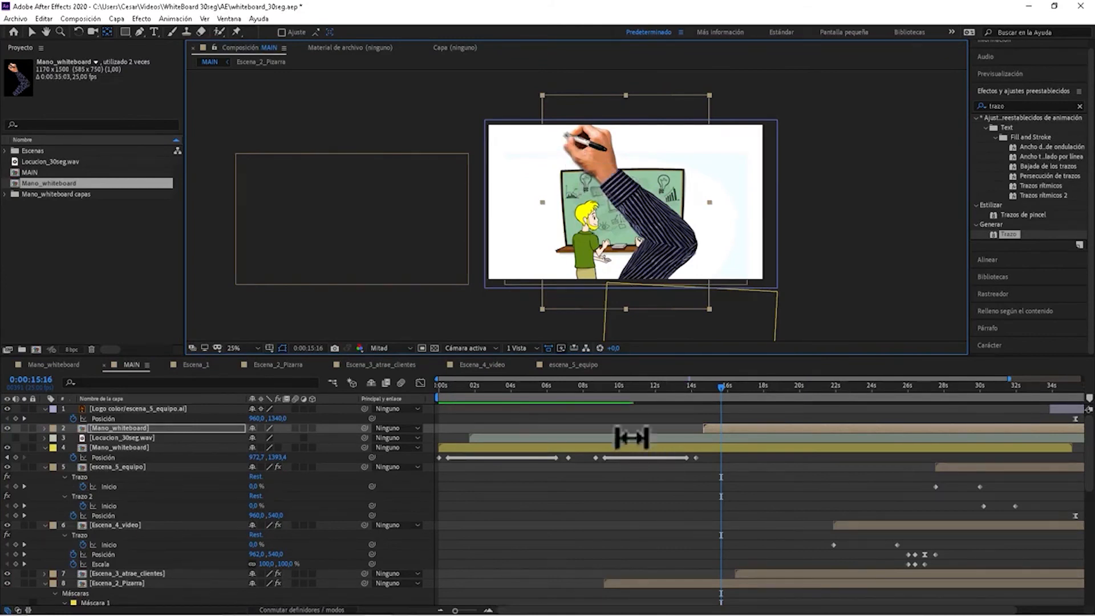
# Select the original Mano_whiteboard layer and play back the hand drawing Escena_2_Pizarra from 0:00:08:11.
pyautogui.click(592, 387)
pyautogui.click(602, 448)
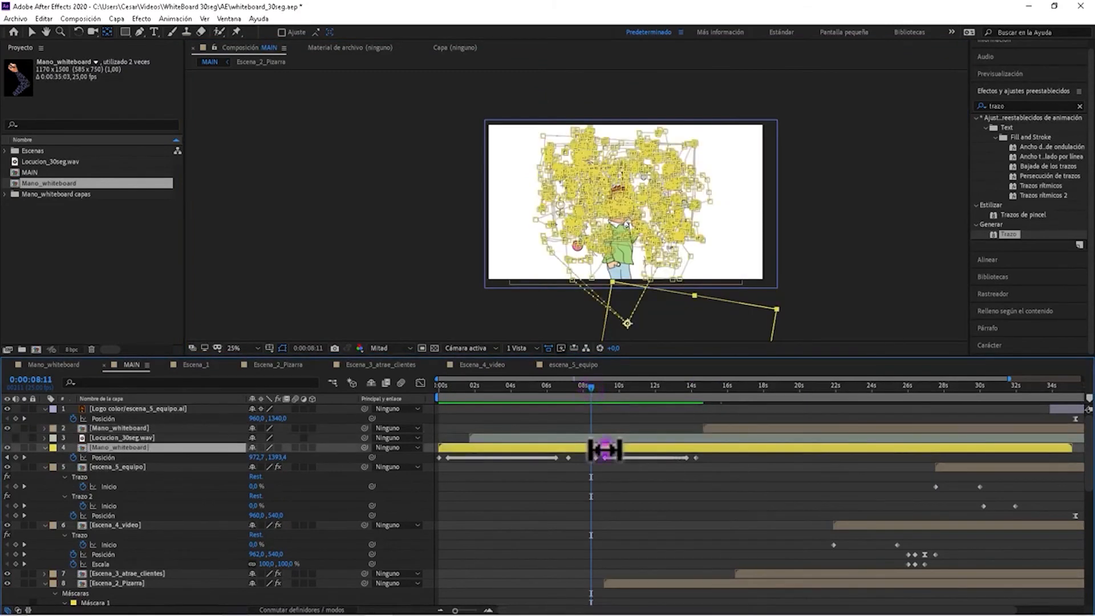
pyautogui.press('space')
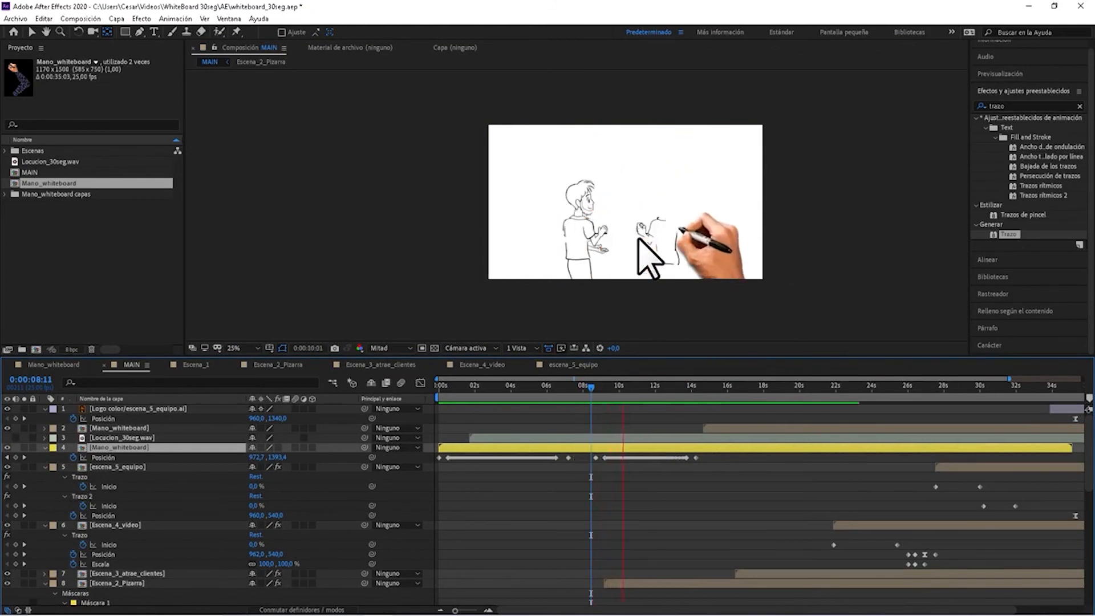
pyautogui.press('space')
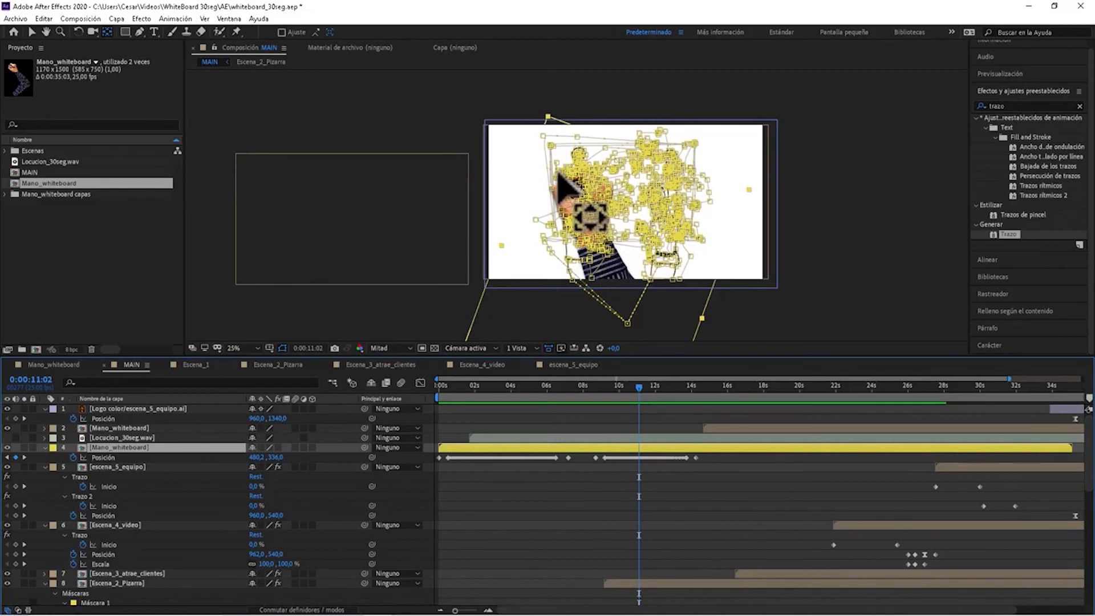
pyautogui.press('space')
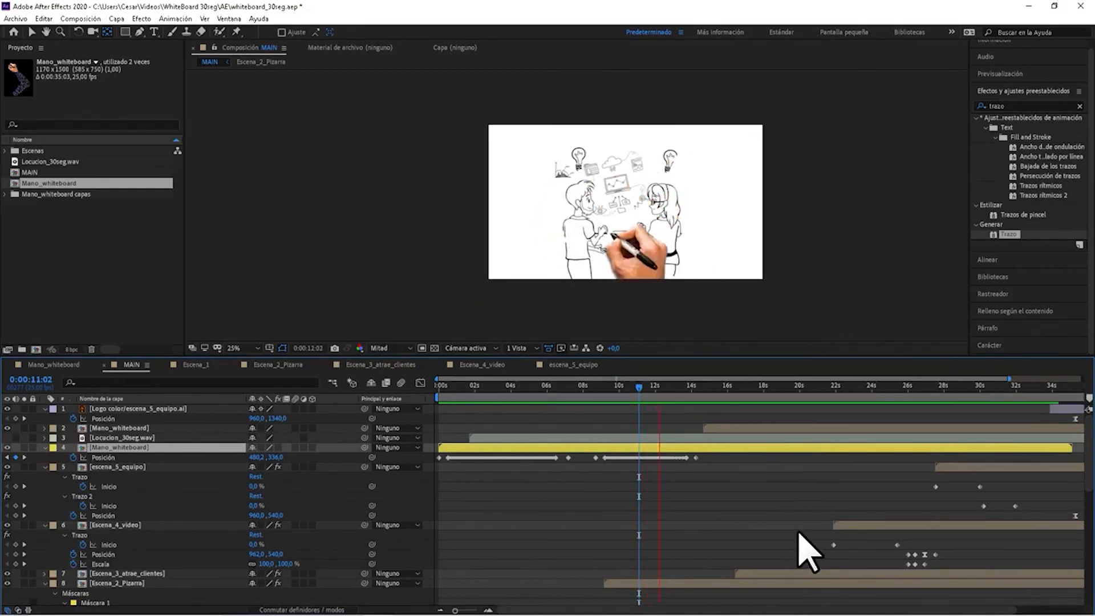
# Select the second Mano_whiteboard layer and preview MAIN in short stretches from around 0:00:15:09 to 0:00:17:24.
pyautogui.click(741, 427)
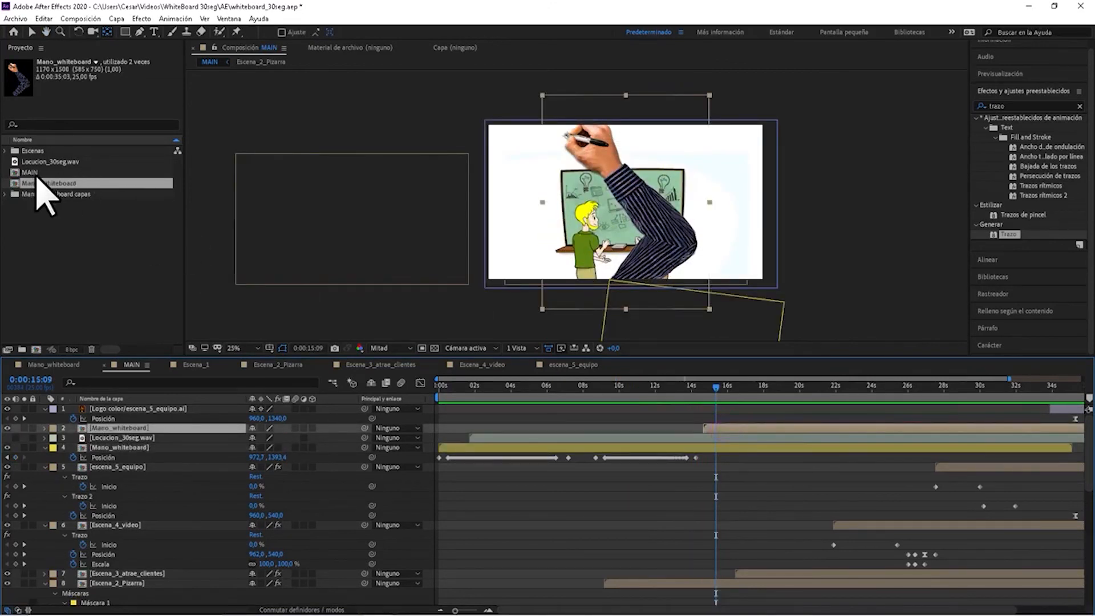
pyautogui.press('space')
pyautogui.press('space')
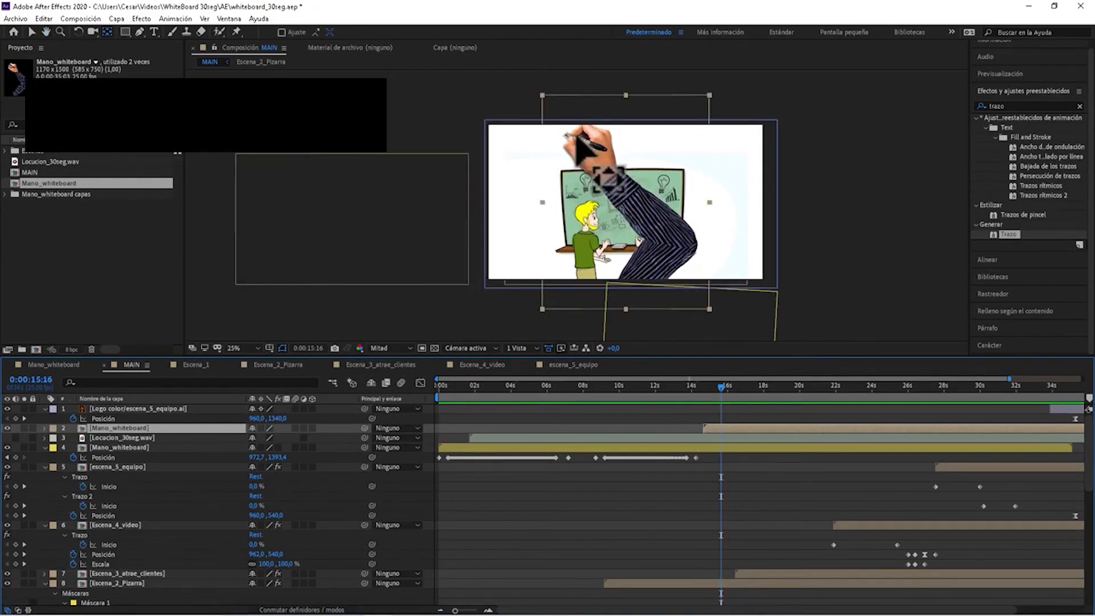
pyautogui.press('space')
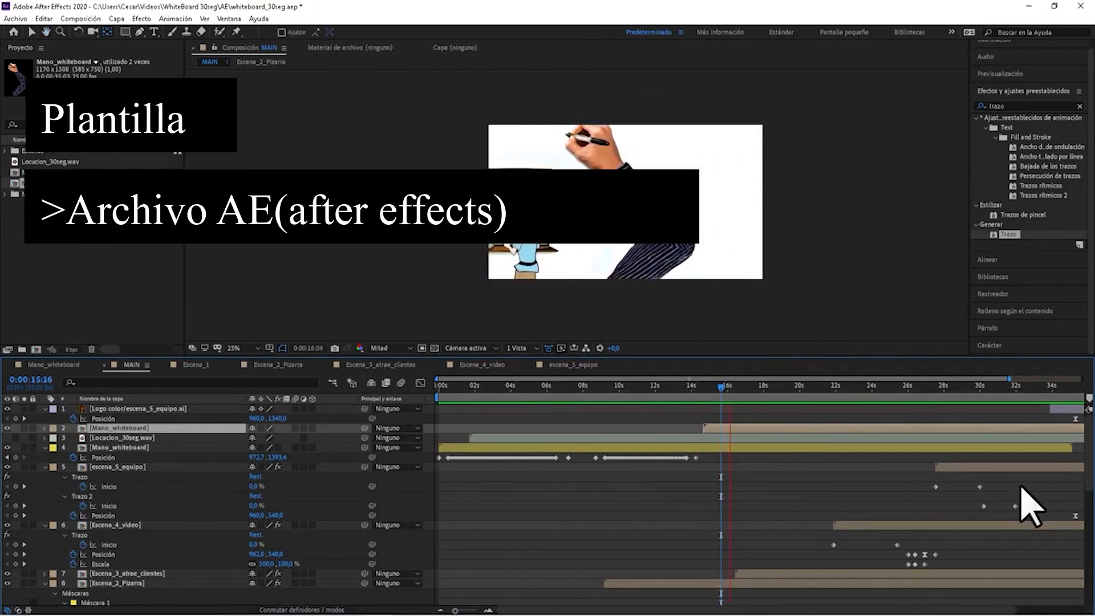
pyautogui.press('space')
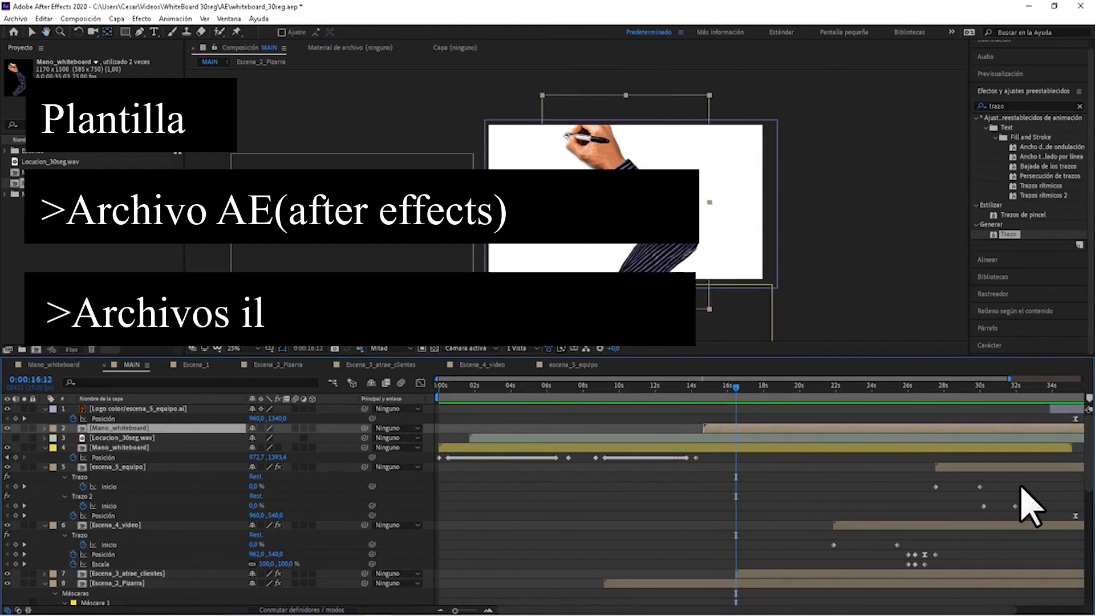
pyautogui.press('space')
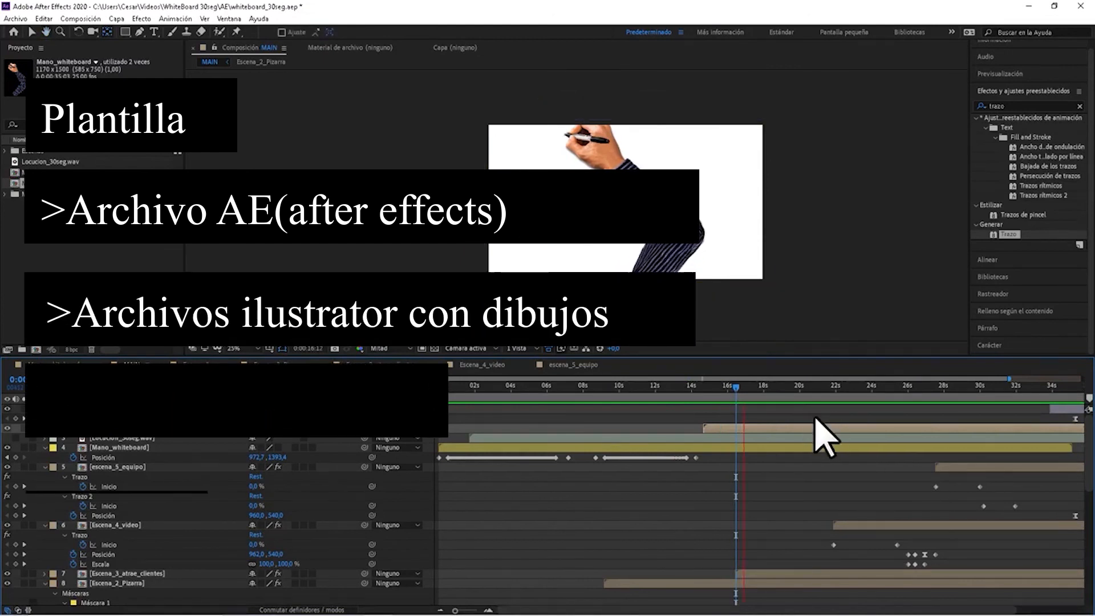
pyautogui.press('space')
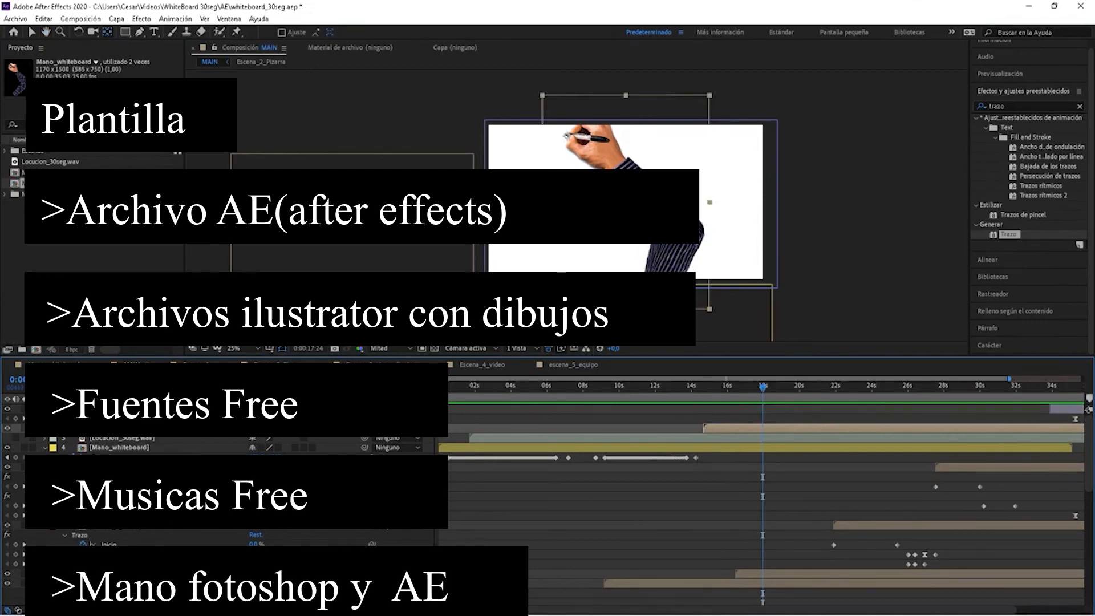
# Collapse the properties of the scene layers above Escena_2_Pizarra, hide the second Mano_whiteboard layer and move the playhead to 0:00:00:24.
pyautogui.click(46, 466)
pyautogui.click(46, 477)
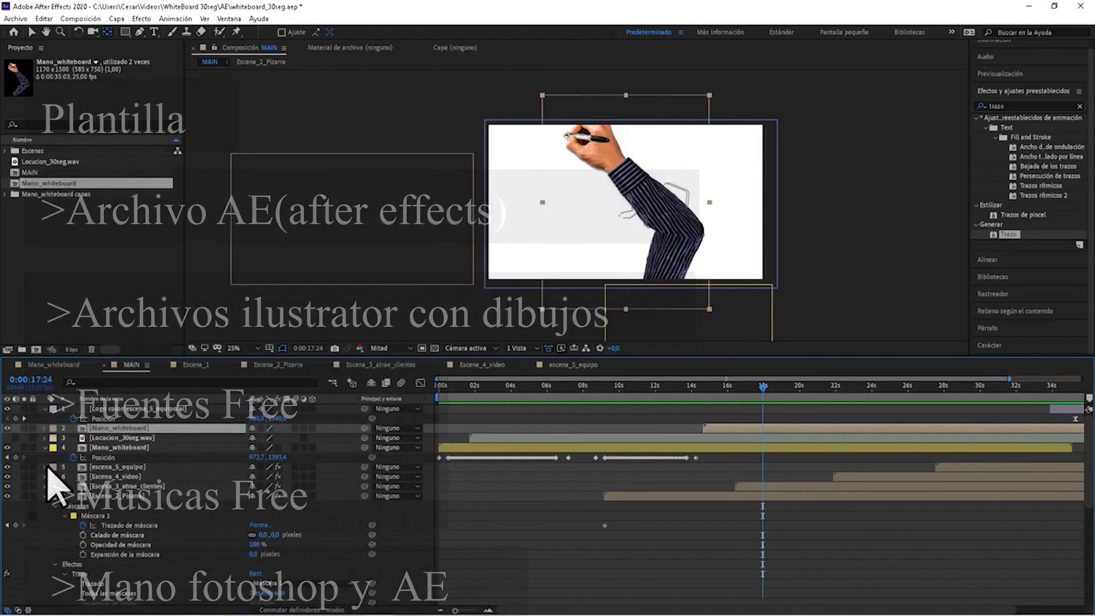
pyautogui.click(8, 428)
pyautogui.moveTo(768, 385)
pyautogui.mouseDown()
pyautogui.moveTo(1052, 409)
pyautogui.moveTo(456, 459)
pyautogui.mouseUp()
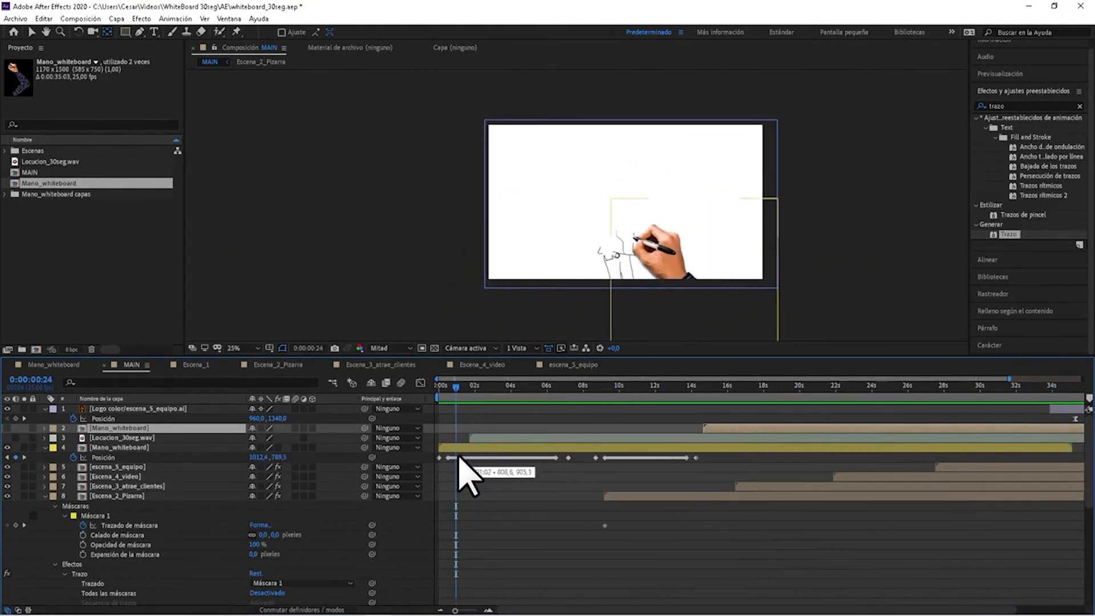